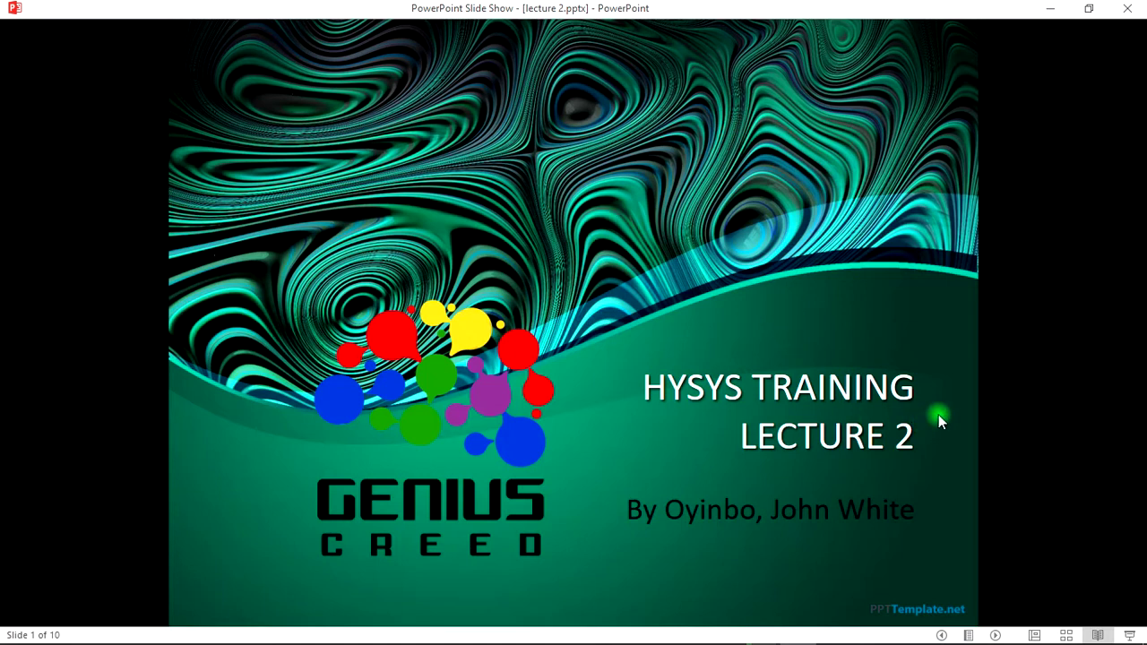
# Advance the slide show from the title slide through Learning Outcome to Prerequisites
pyautogui.press('Right')
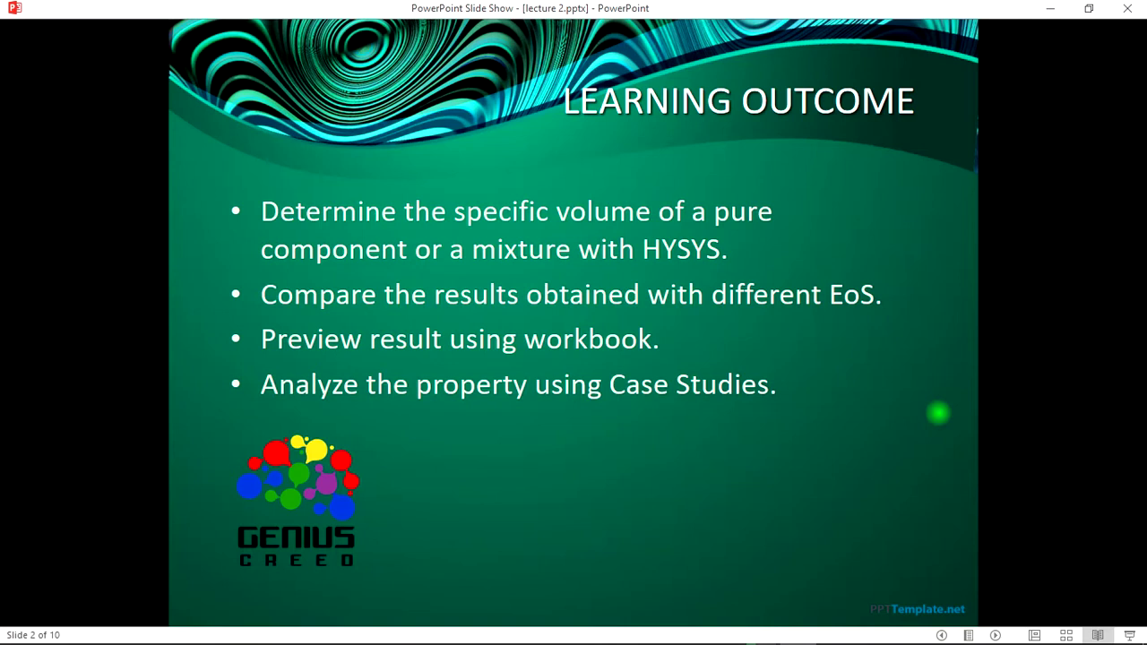
pyautogui.press('Right')
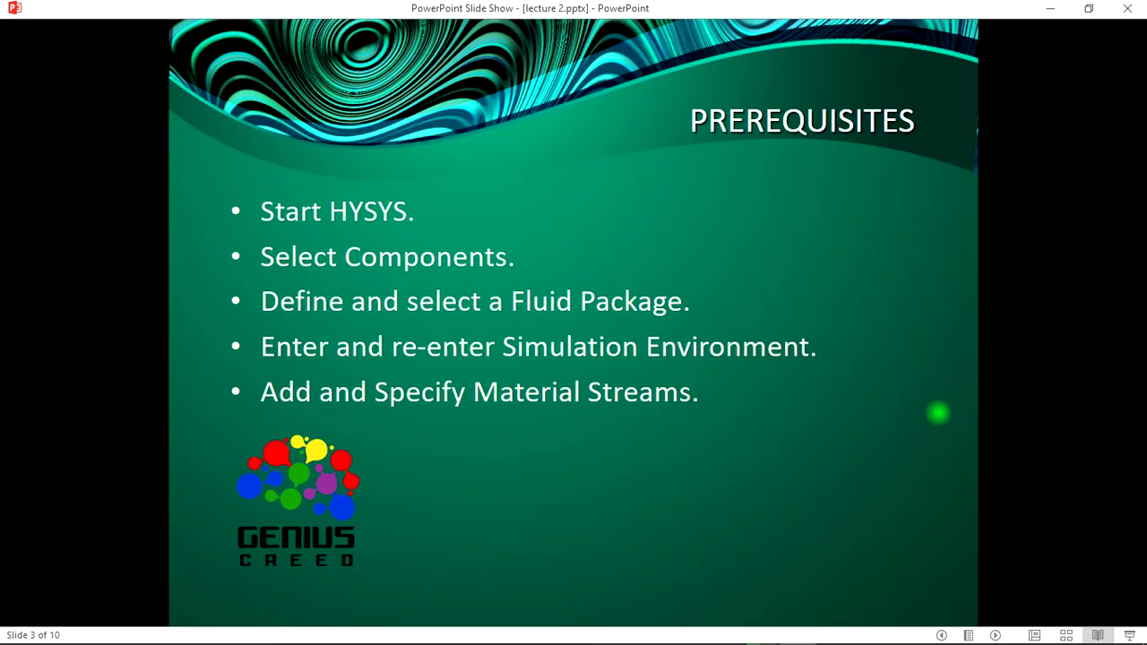
# Advance through the Building the Simulation slide to the Solution to Problem slide
pyautogui.press('Right')
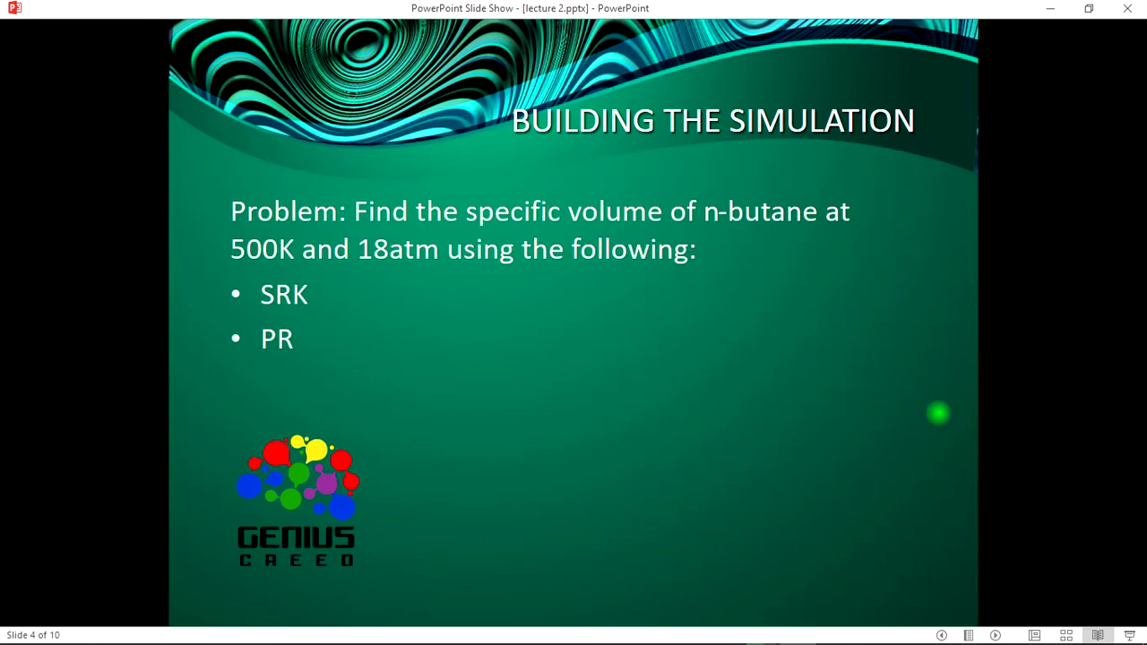
pyautogui.press('Right')
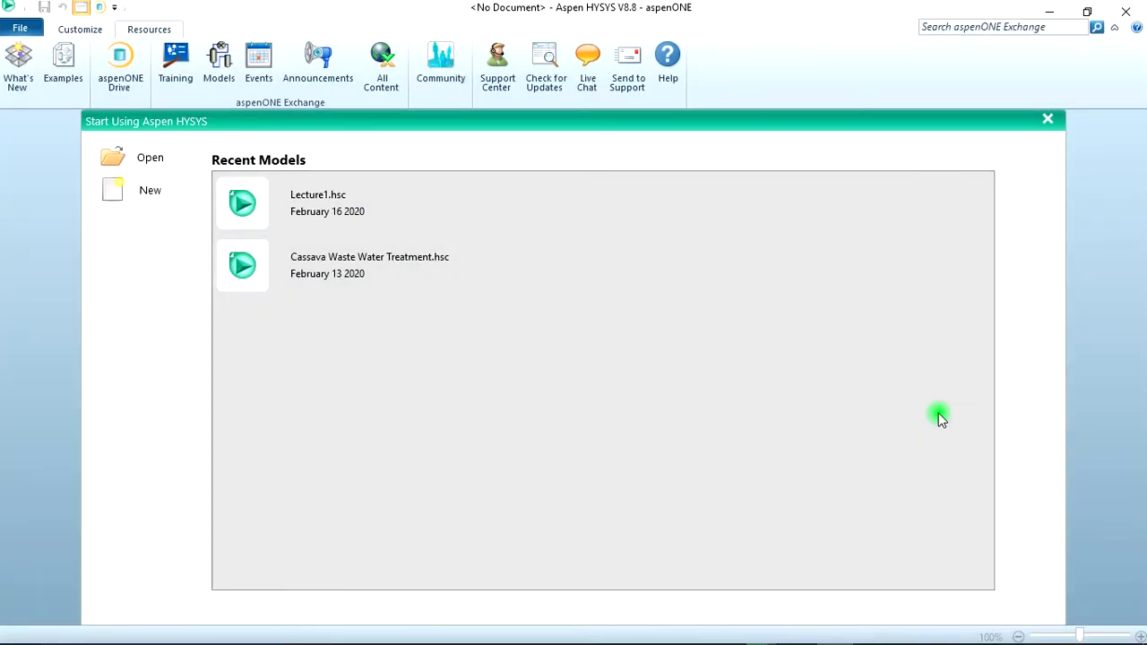
# Start a new case and save it as Lecture2.hsc in the Genius Creed Hysys Training folder
pyautogui.click(145, 199)
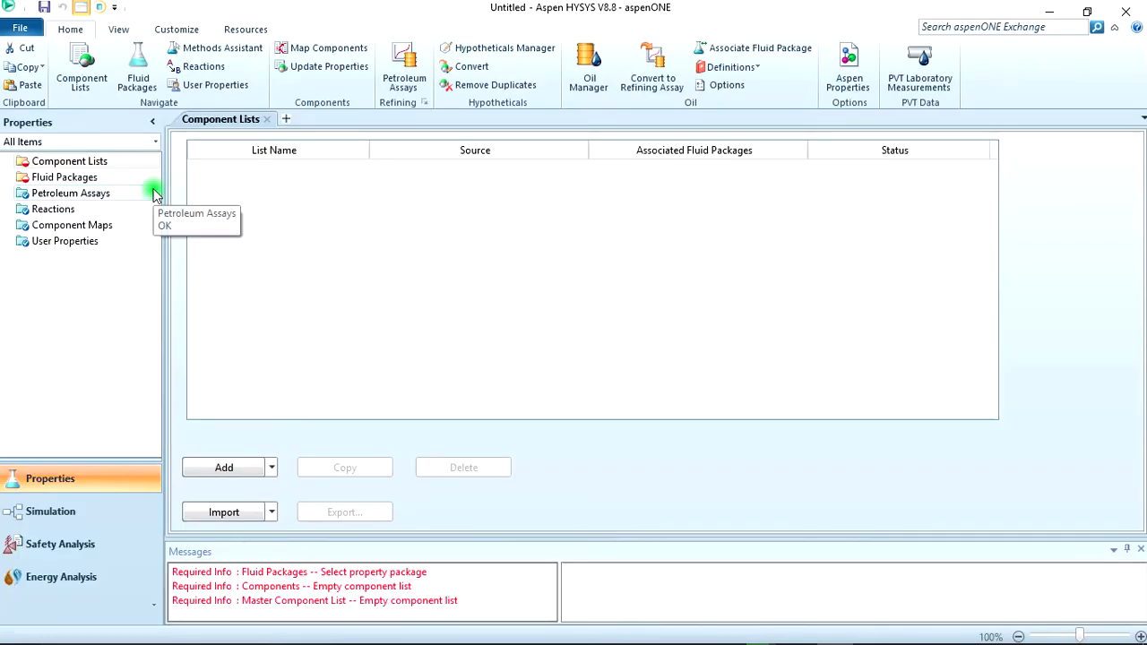
pyautogui.click(43, 8)
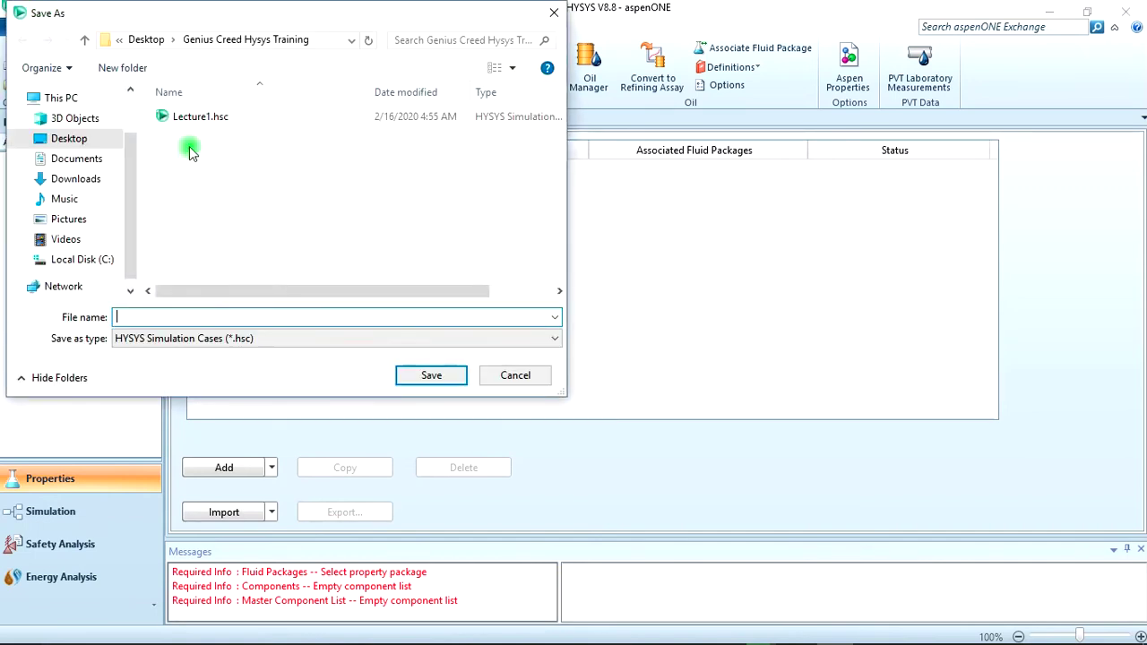
pyautogui.click(167, 313)
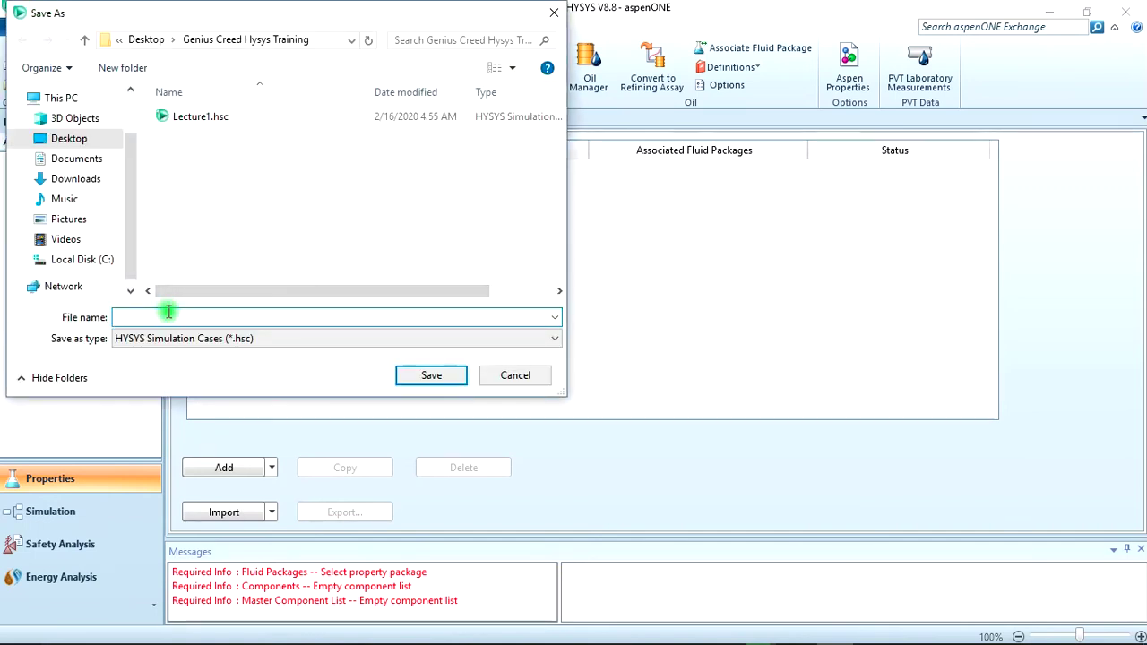
pyautogui.write('Lect')
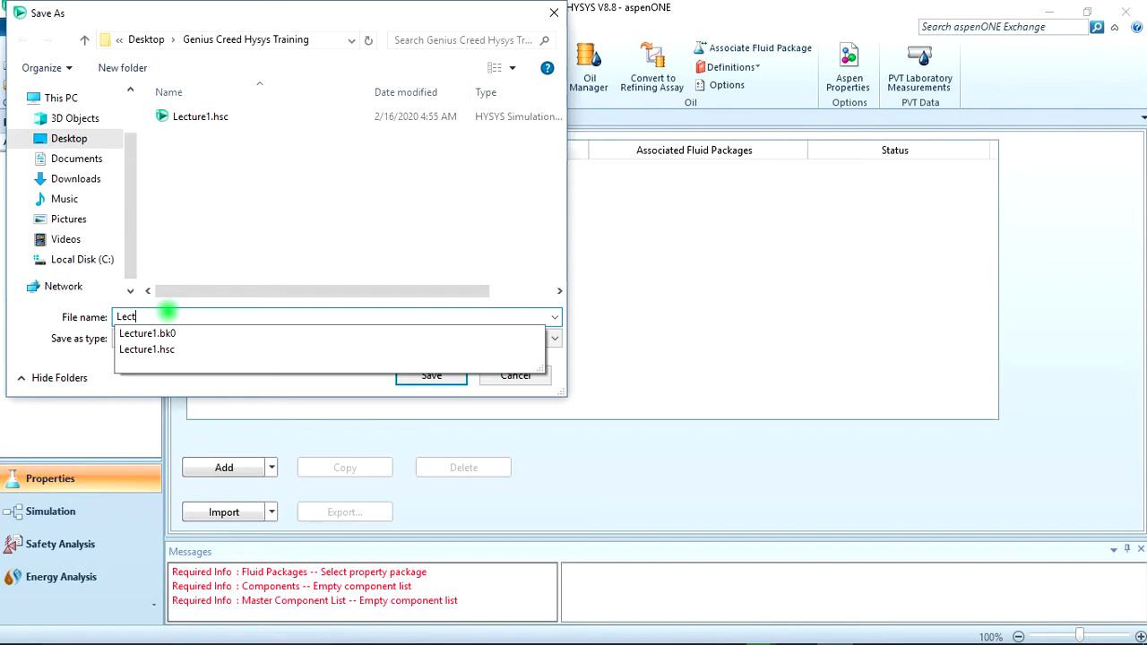
pyautogui.write('tu')
pyautogui.press('BackSpace')
pyautogui.press('BackSpace')
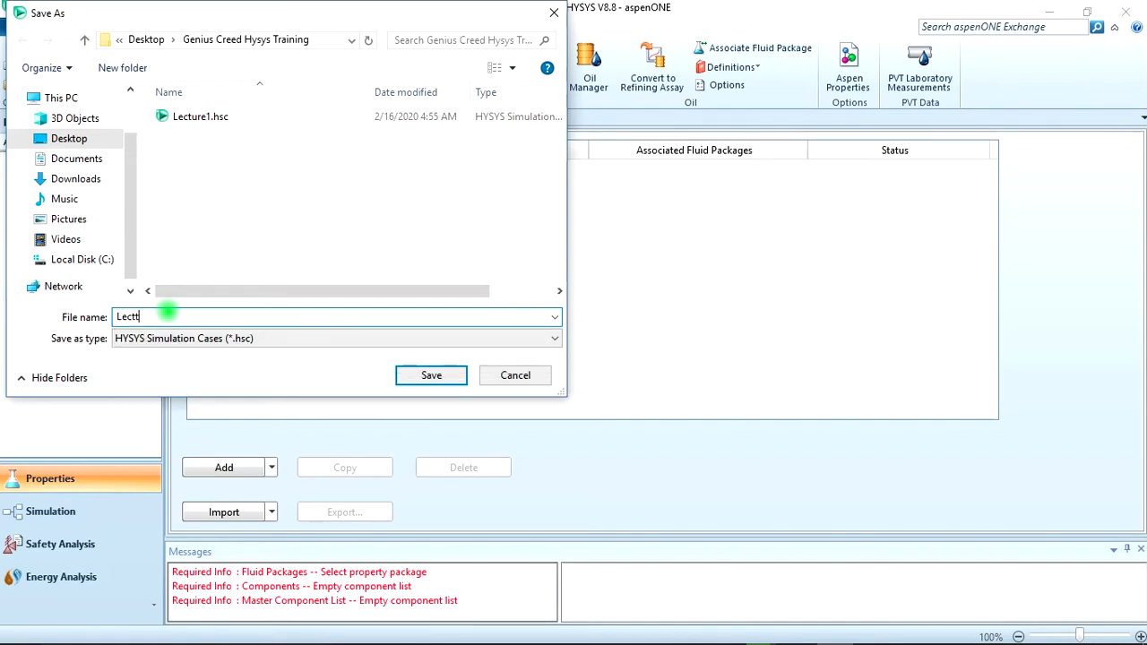
pyautogui.write('ure')
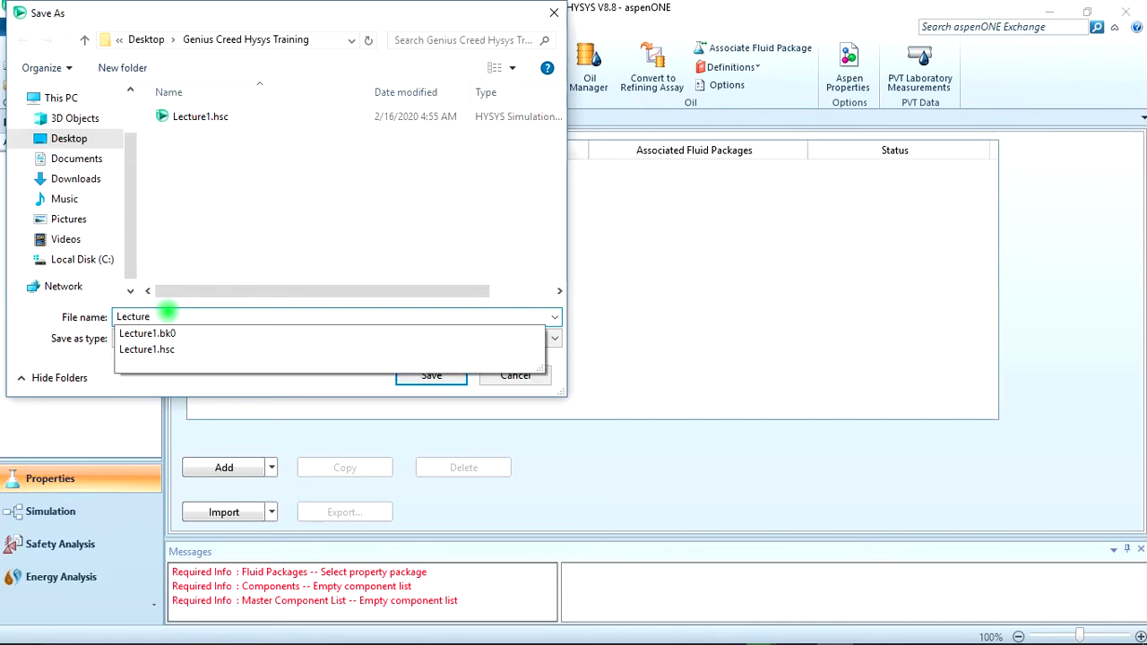
pyautogui.write('2')
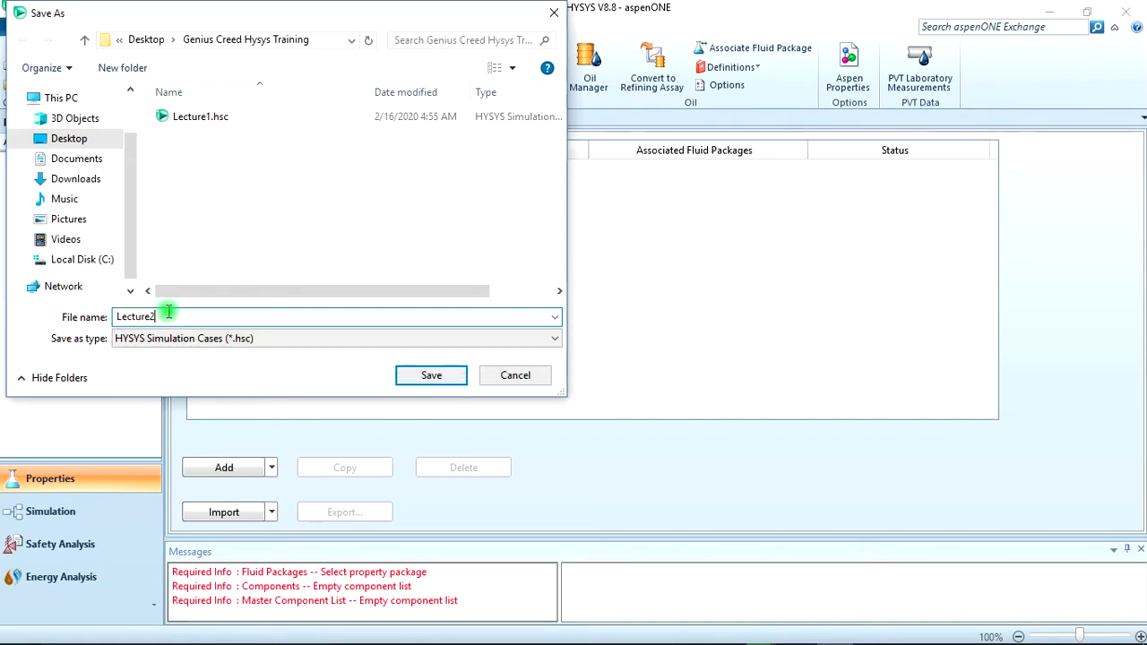
pyautogui.click(409, 374)
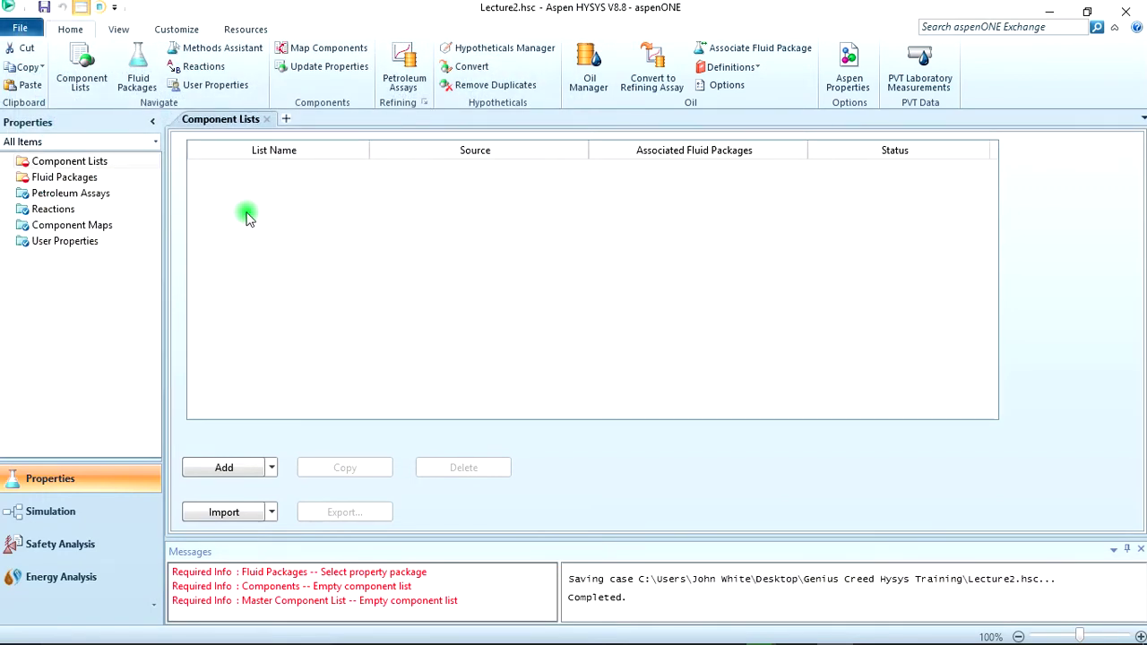
# Create a new component list containing n-Butane
pyautogui.click(69, 167)
pyautogui.click(226, 468)
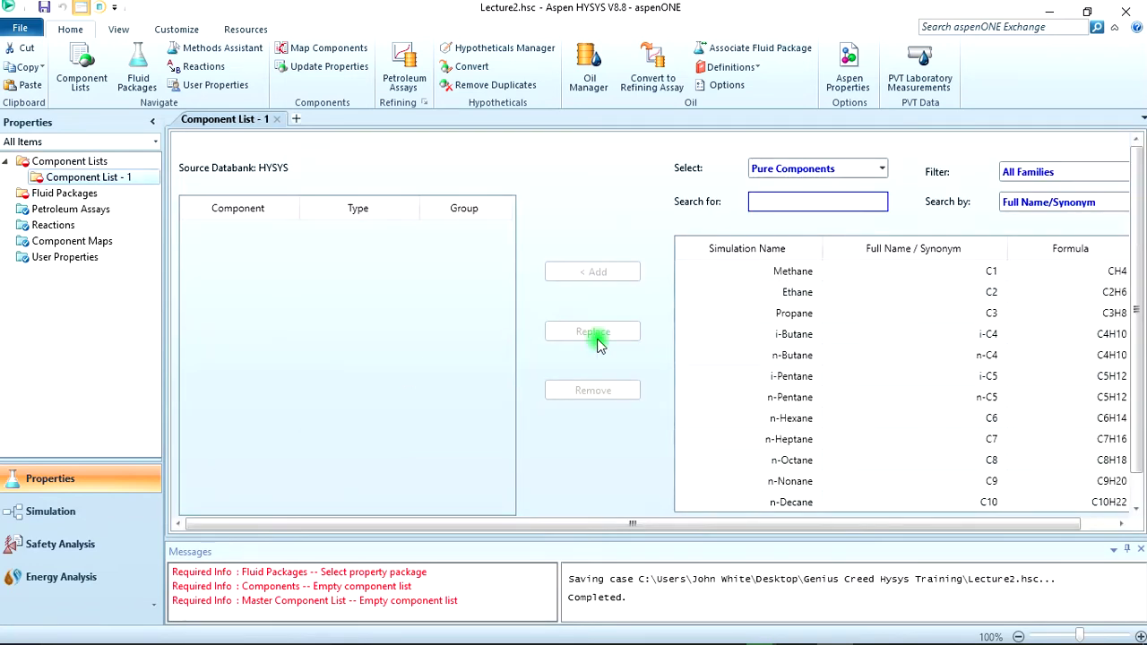
pyautogui.doubleClick(764, 355)
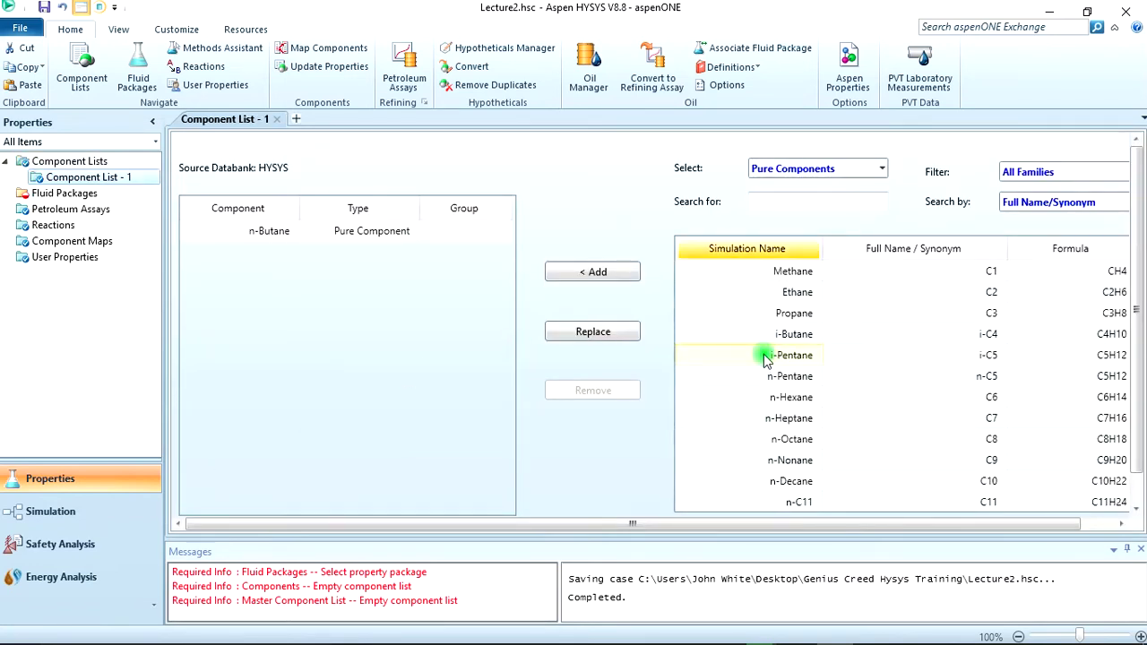
# Add a fluid package using the SRK property package
pyautogui.click(75, 197)
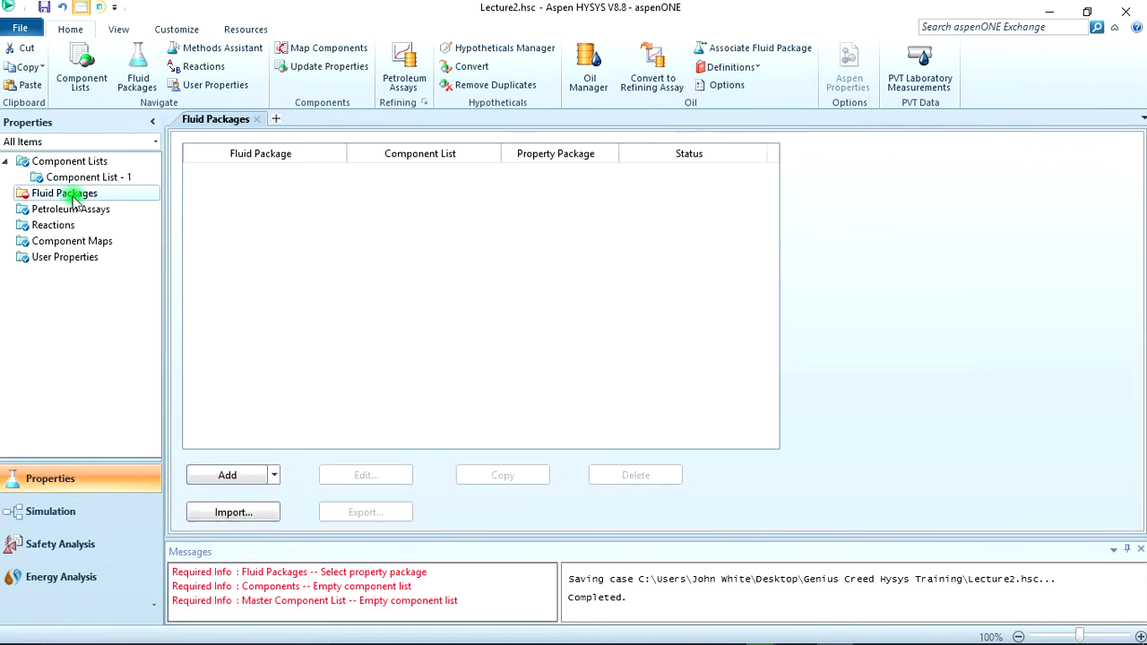
pyautogui.click(224, 474)
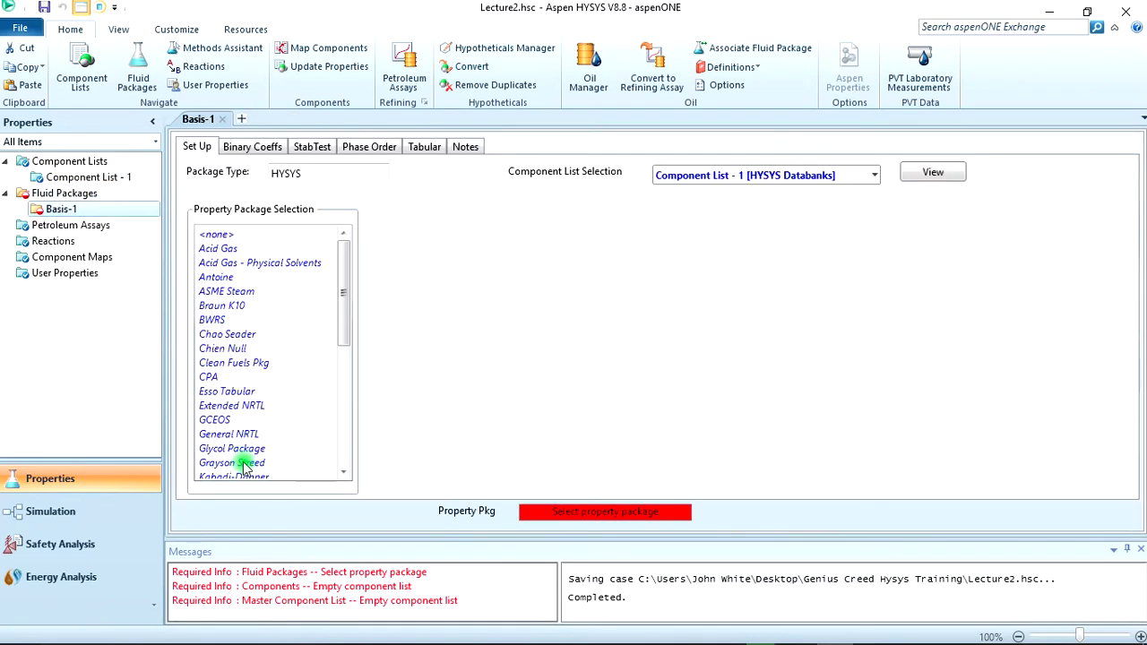
pyautogui.moveTo(348, 283); pyautogui.dragTo(351, 372)
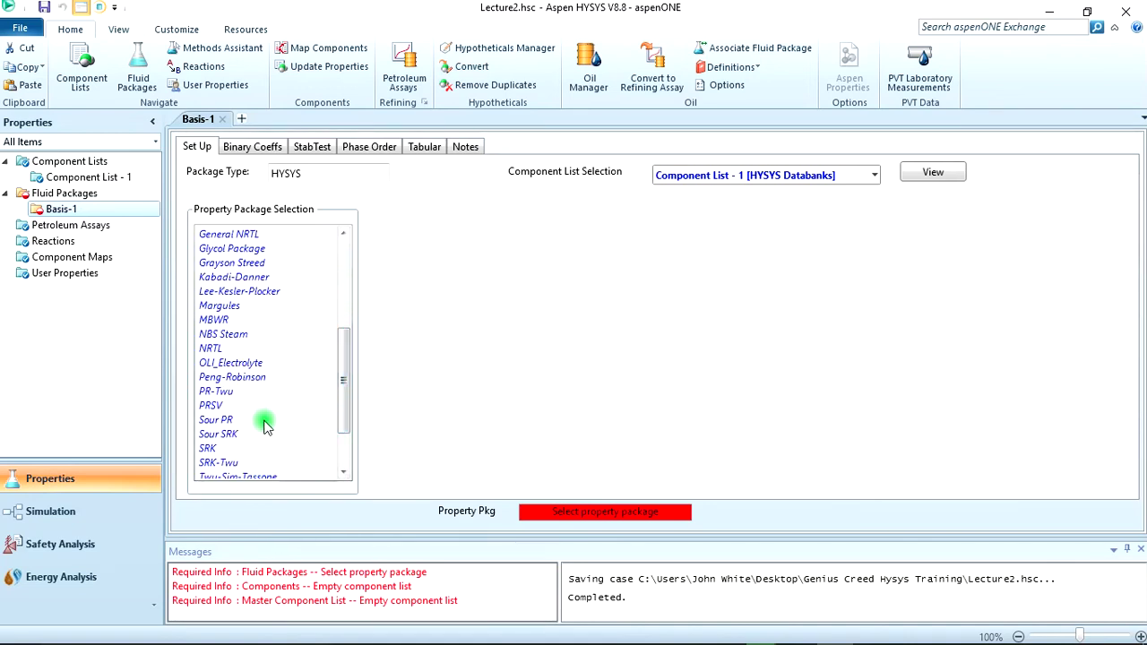
pyautogui.click(208, 450)
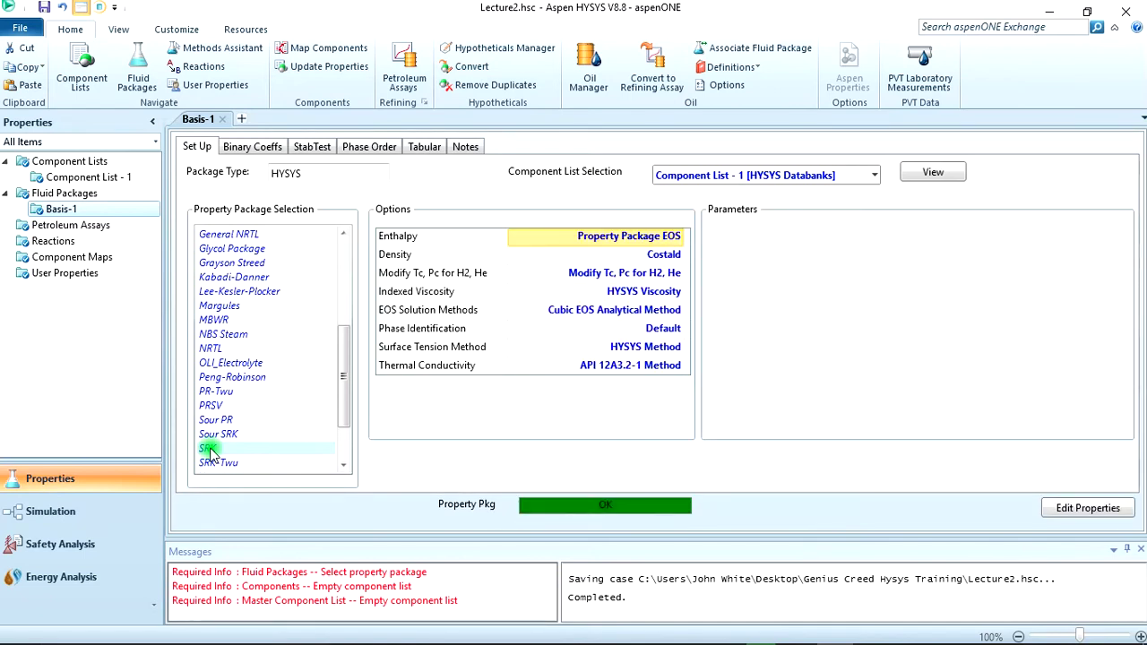
# Enter the simulation environment and clear the palette and messages panel from the flowsheet
pyautogui.click(80, 518)
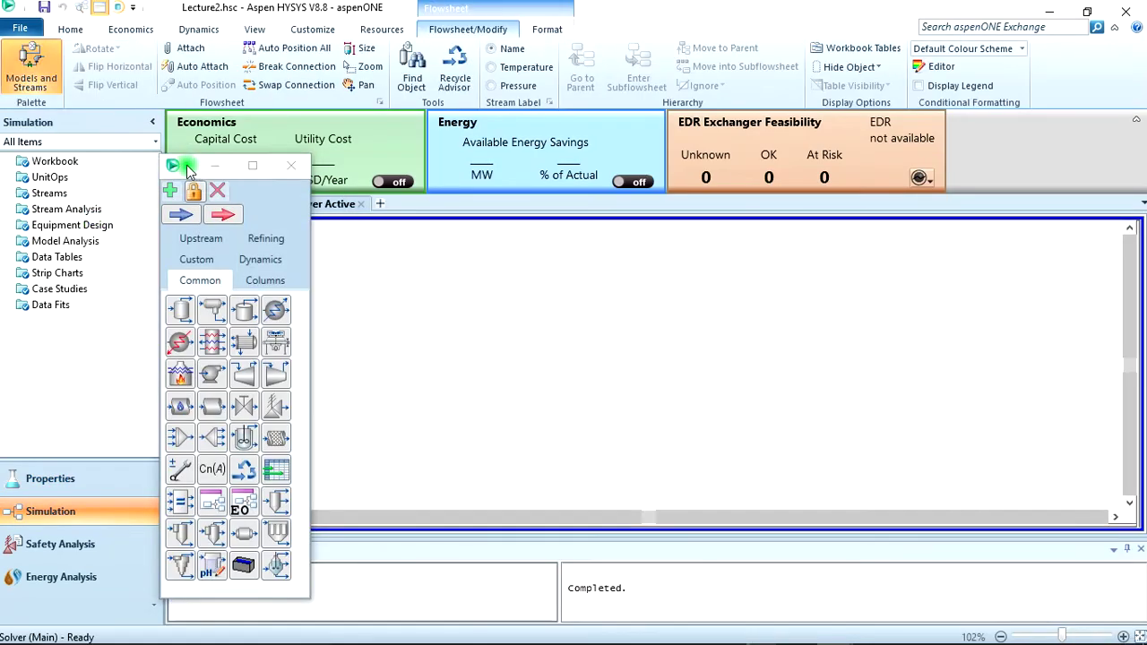
pyautogui.moveTo(188, 170); pyautogui.dragTo(63, 114)
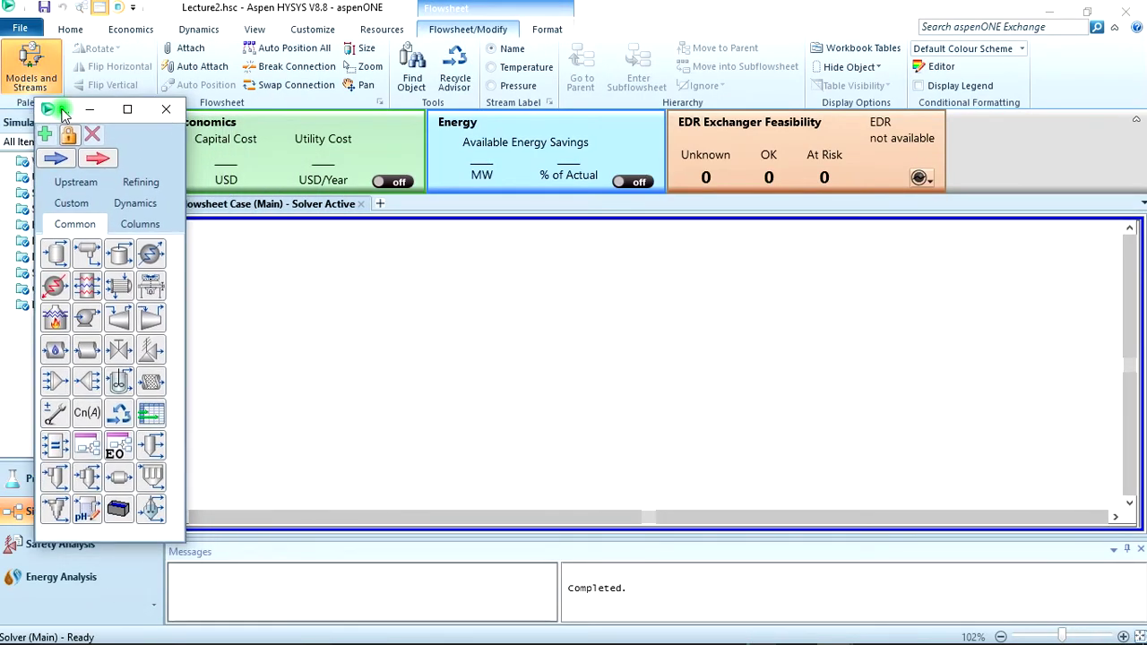
pyautogui.click(99, 7)
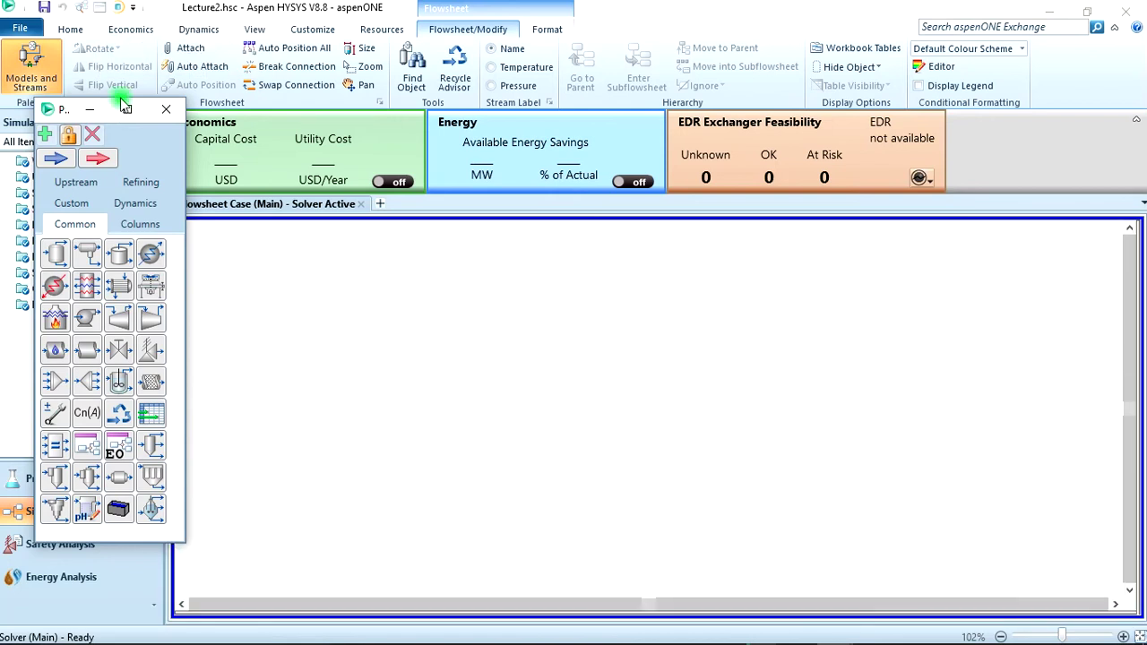
# Place a material stream on the flowsheet and name it PureButane
pyautogui.click(56, 161)
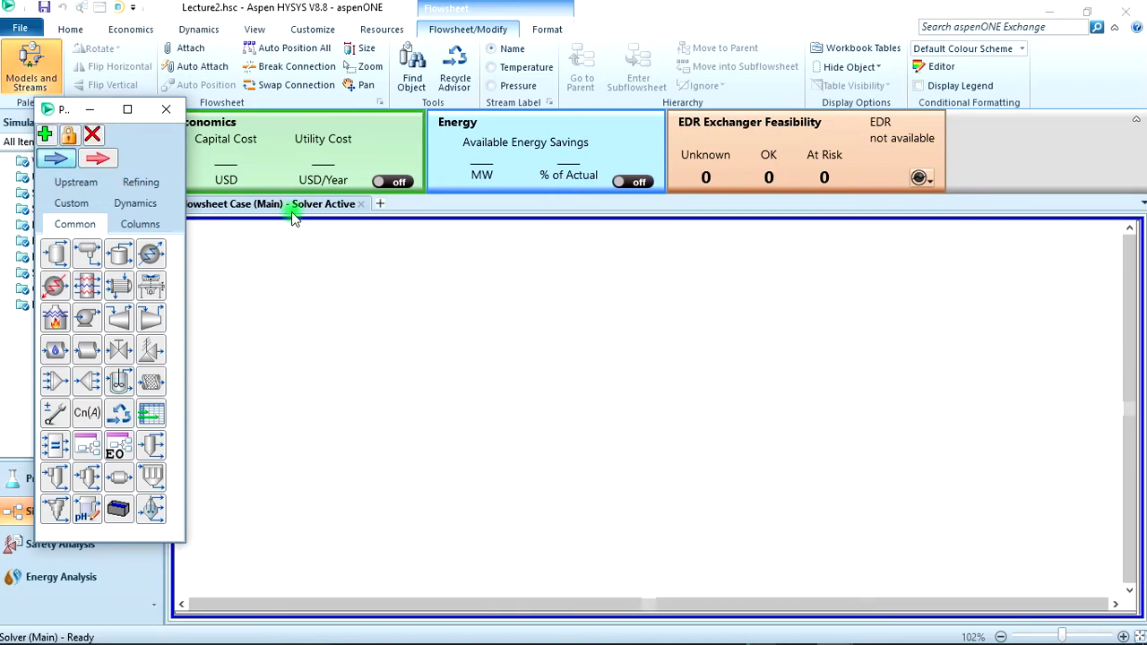
pyautogui.click(383, 339)
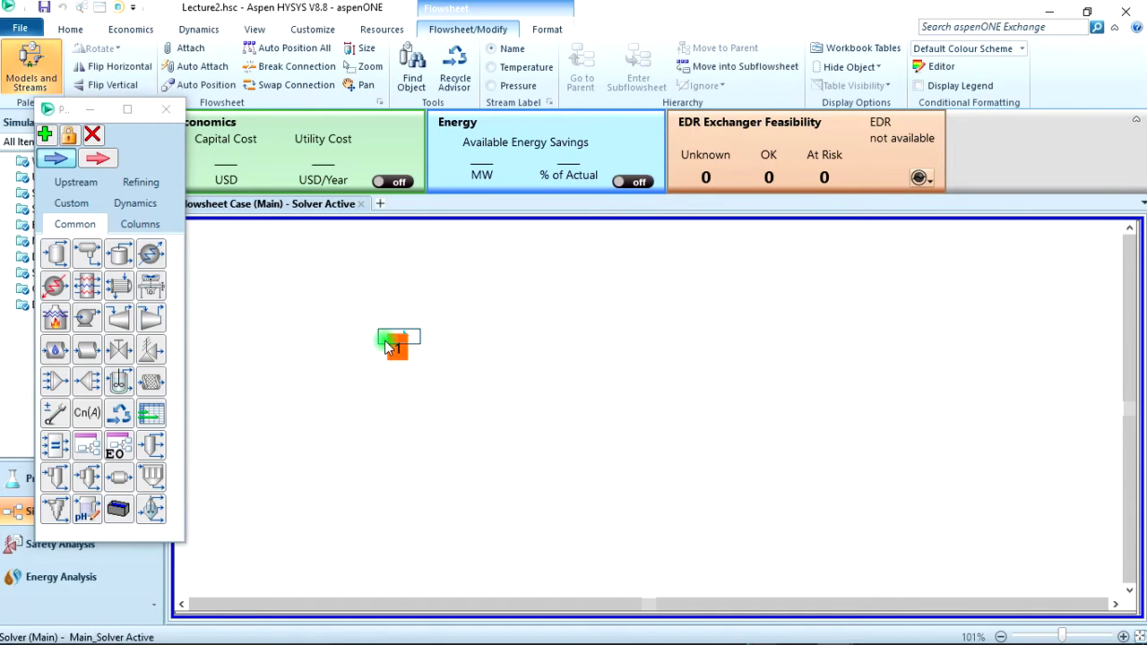
pyautogui.doubleClick(402, 345)
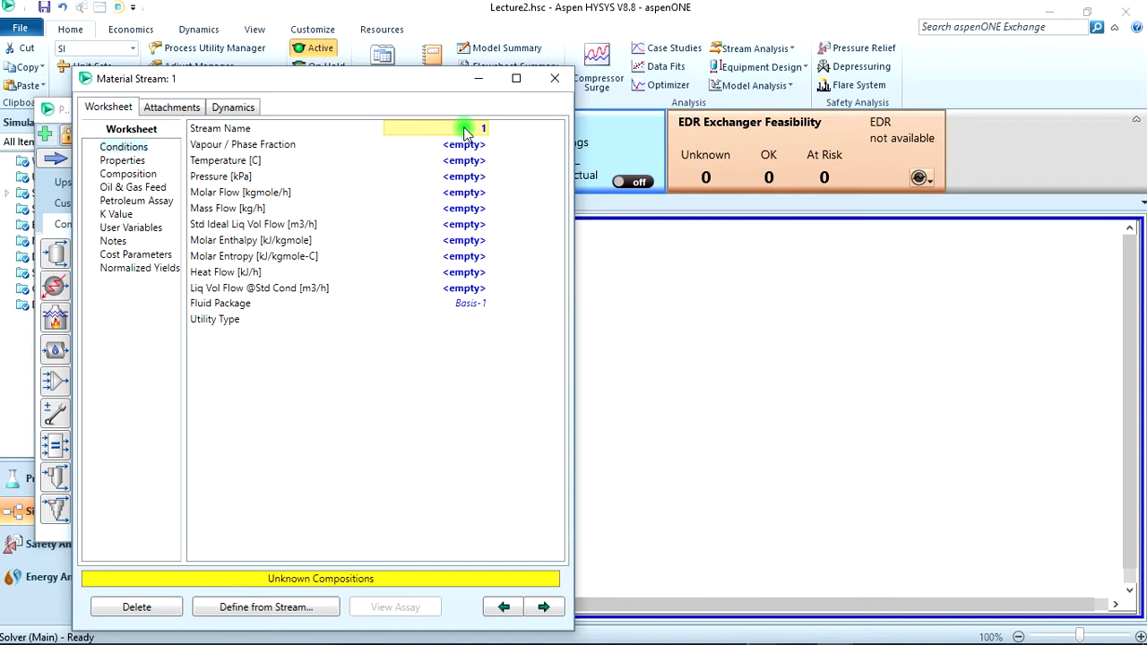
pyautogui.write('Pu')
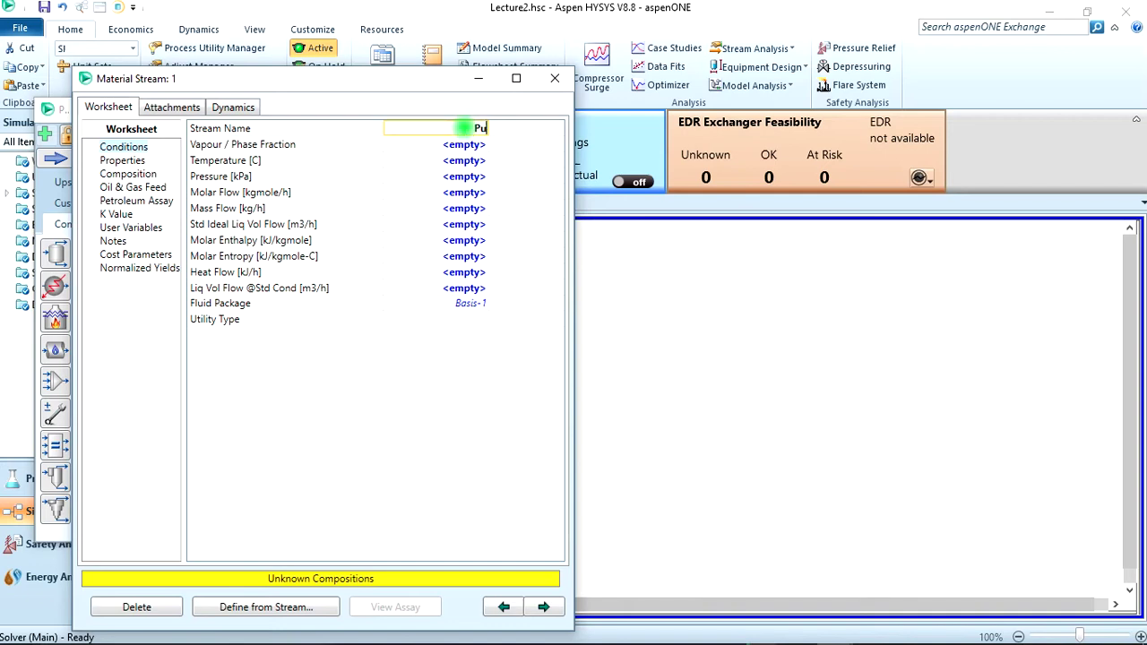
pyautogui.write('reButane')
pyautogui.press('Return')
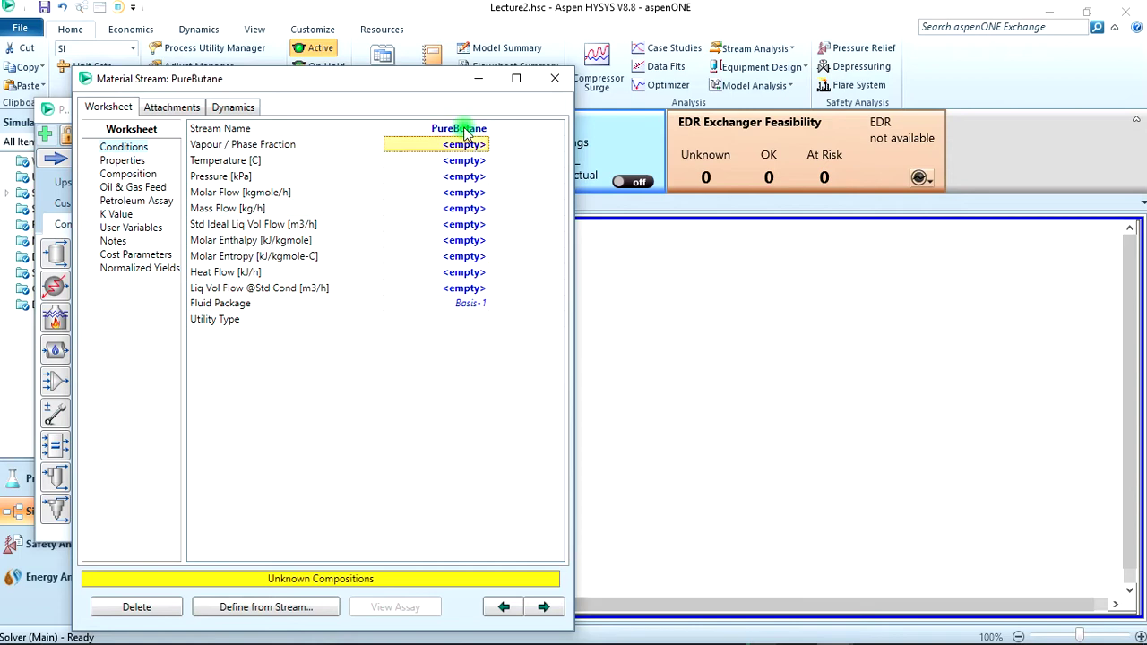
# Set the stream composition to an n-Butane mole fraction of 1
pyautogui.click(134, 174)
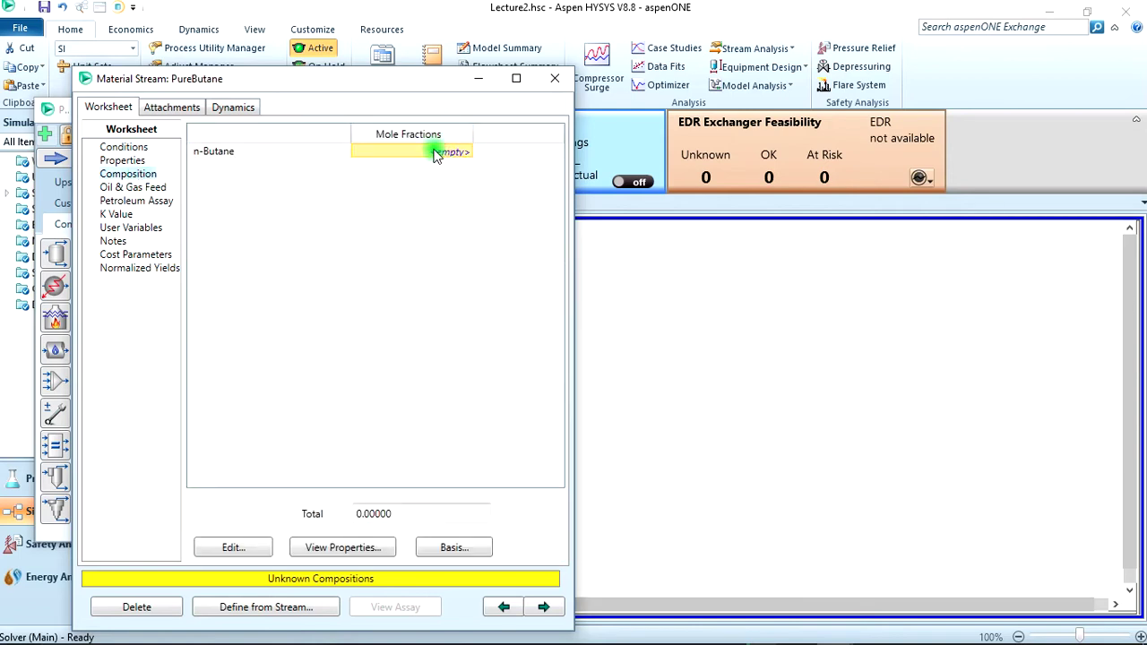
pyautogui.write('1')
pyautogui.press('Return')
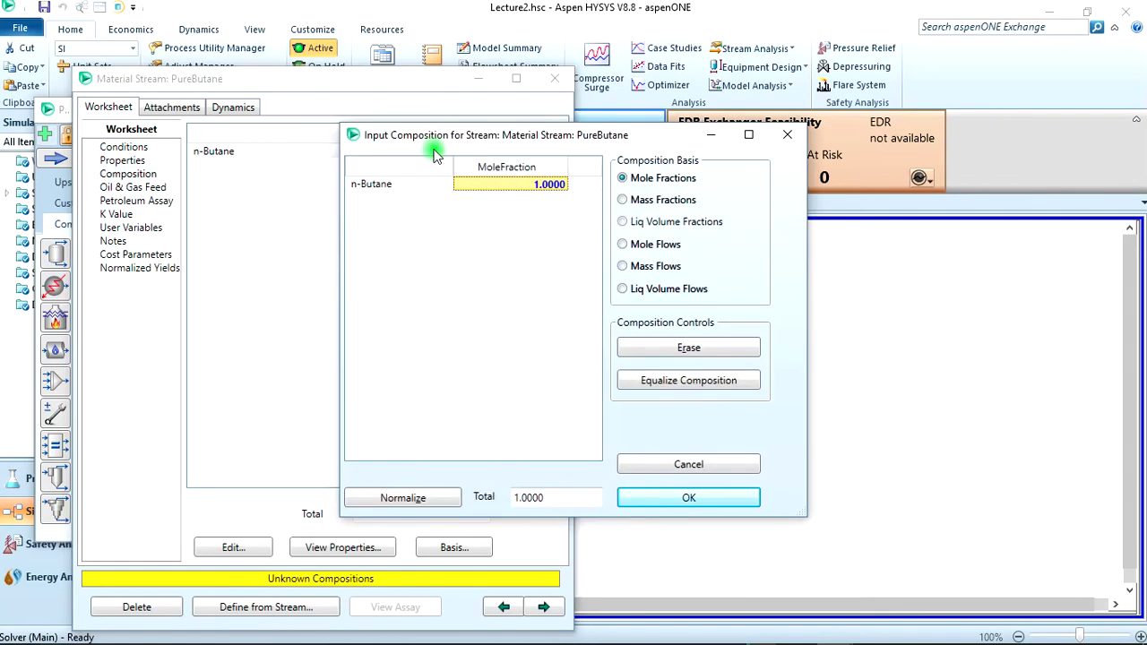
pyautogui.click(678, 498)
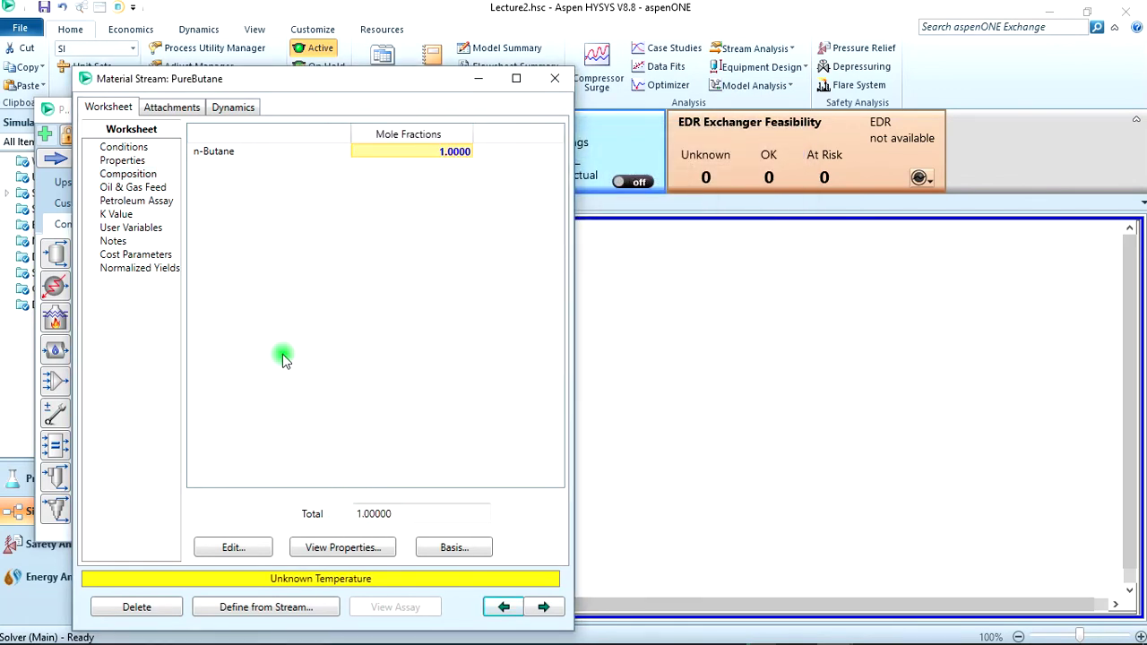
# Set the PureButane temperature to 500 K
pyautogui.click(125, 147)
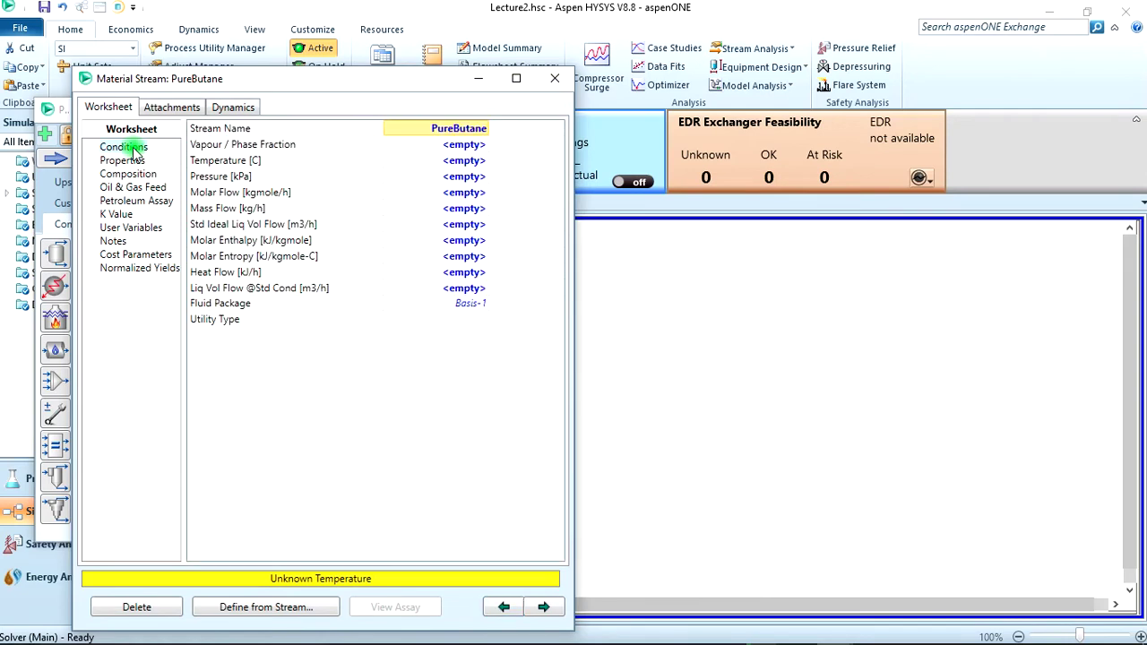
pyautogui.click(455, 160)
pyautogui.write('500')
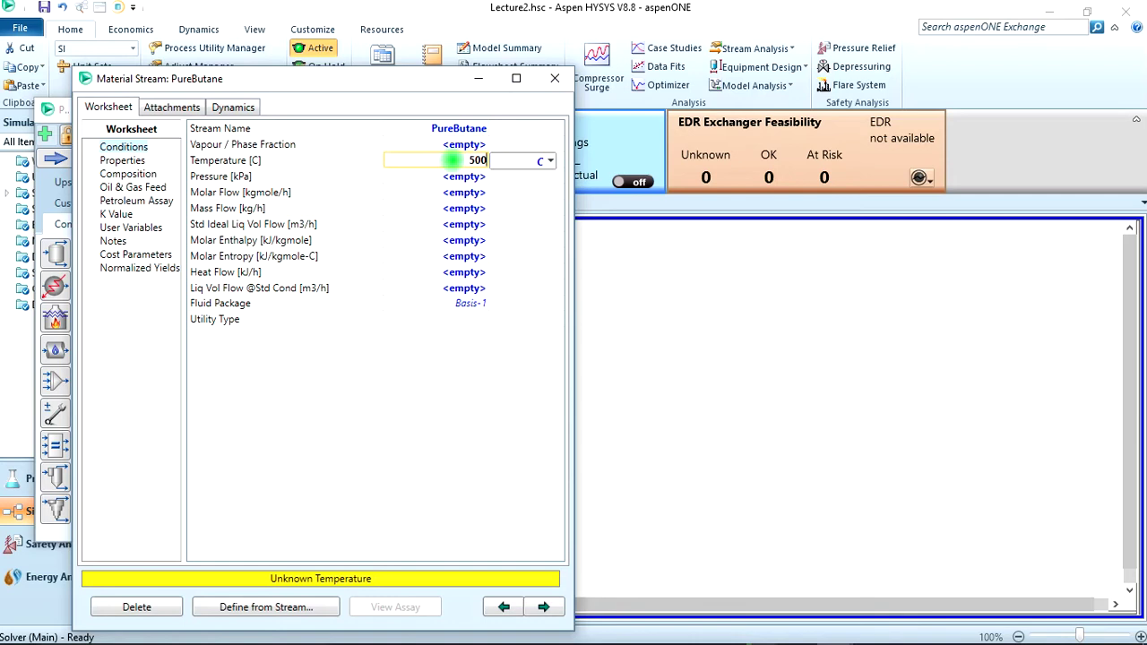
pyautogui.click(533, 159)
pyautogui.click(550, 161)
pyautogui.click(519, 199)
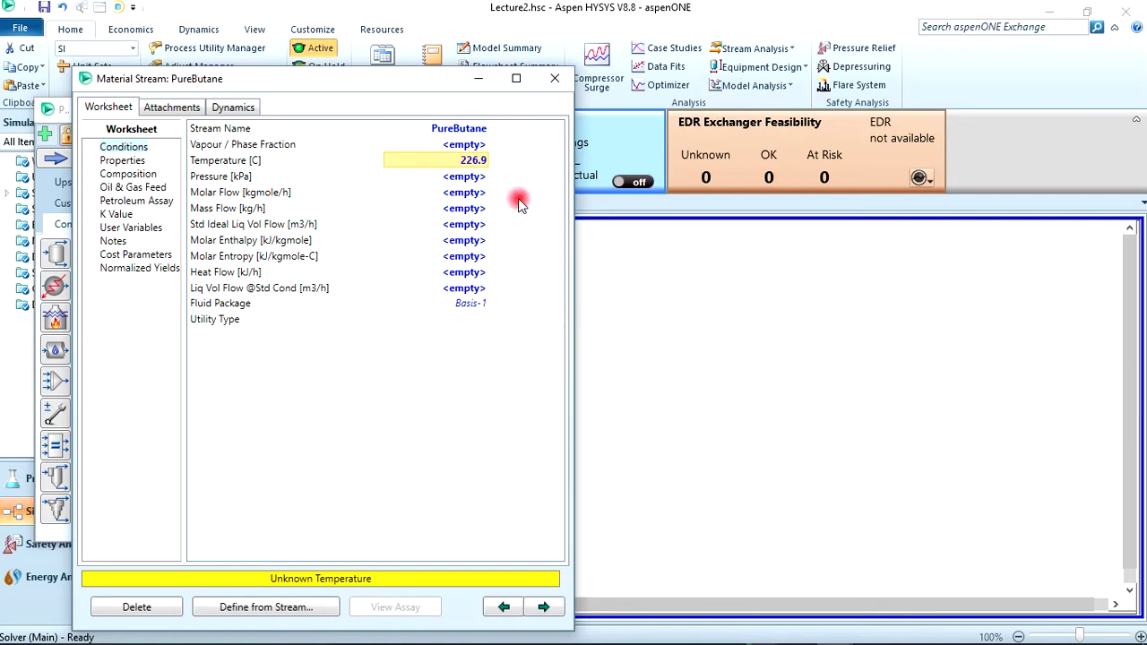
# Set the pressure to 18 atm and the molar flow to 100 kgmole/h
pyautogui.click(465, 178)
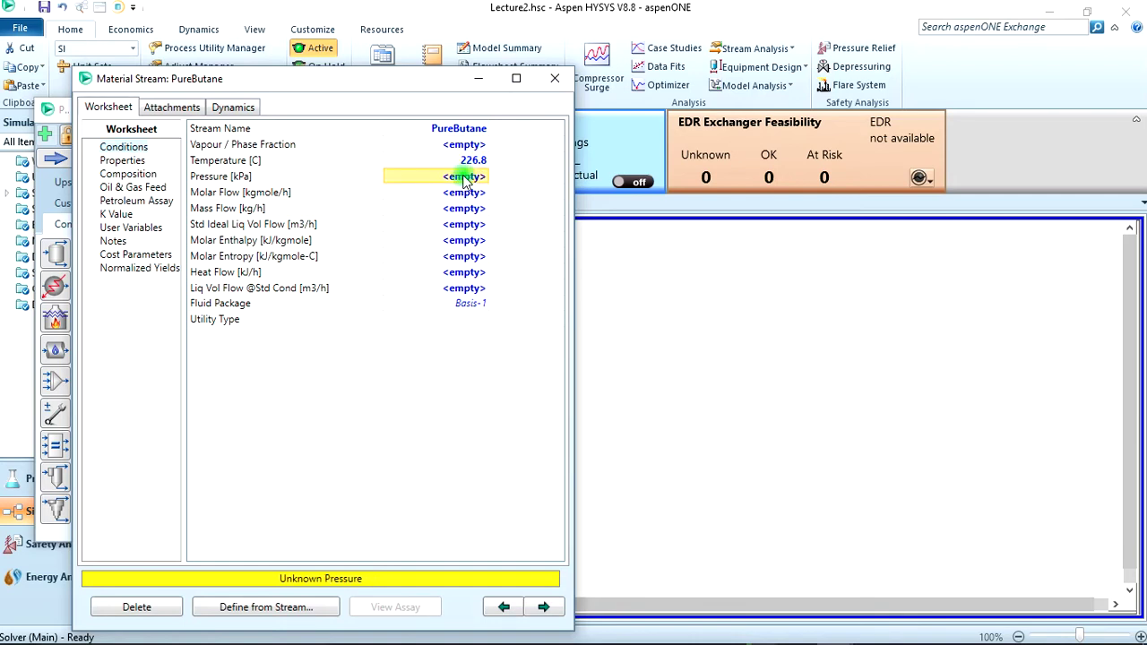
pyautogui.write('18')
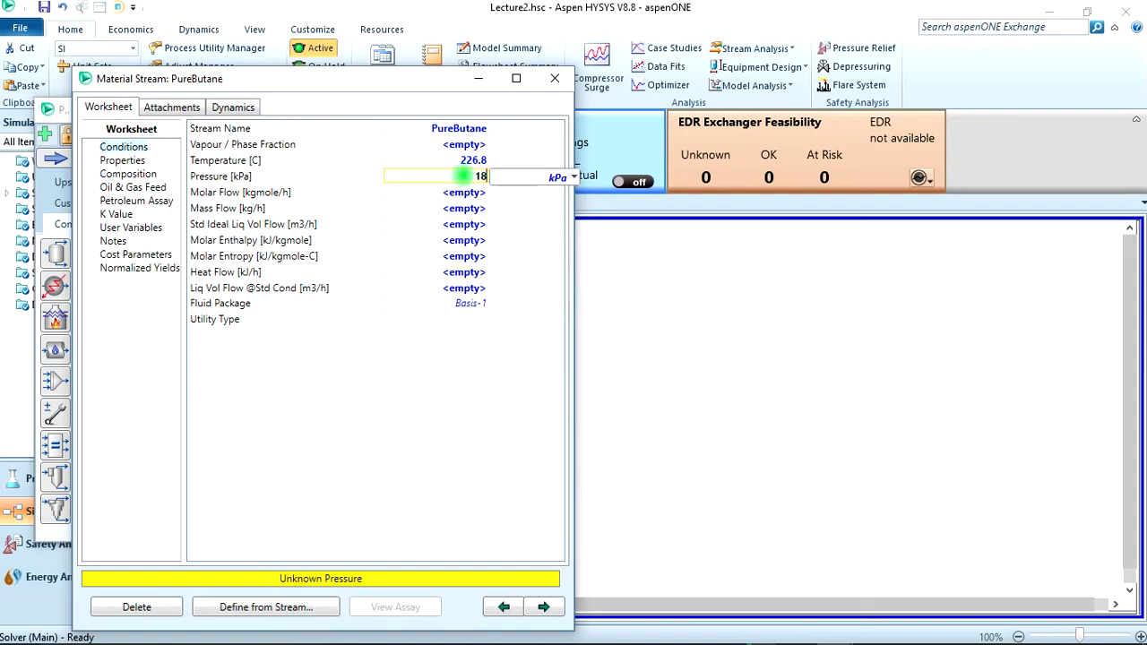
pyautogui.click(573, 177)
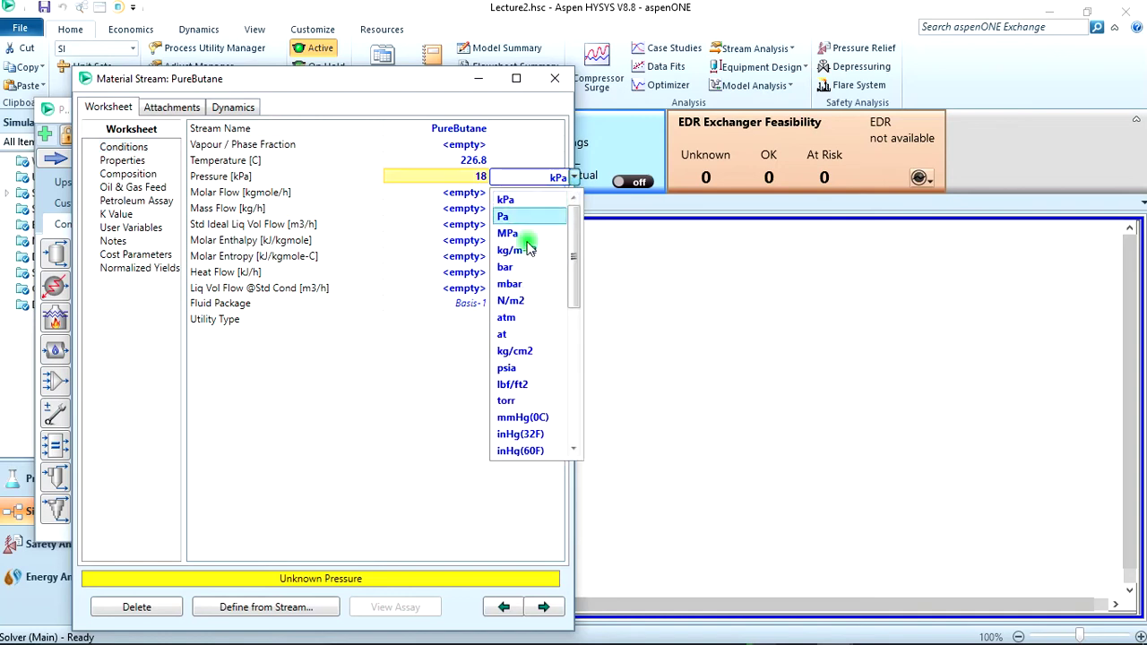
pyautogui.click(524, 318)
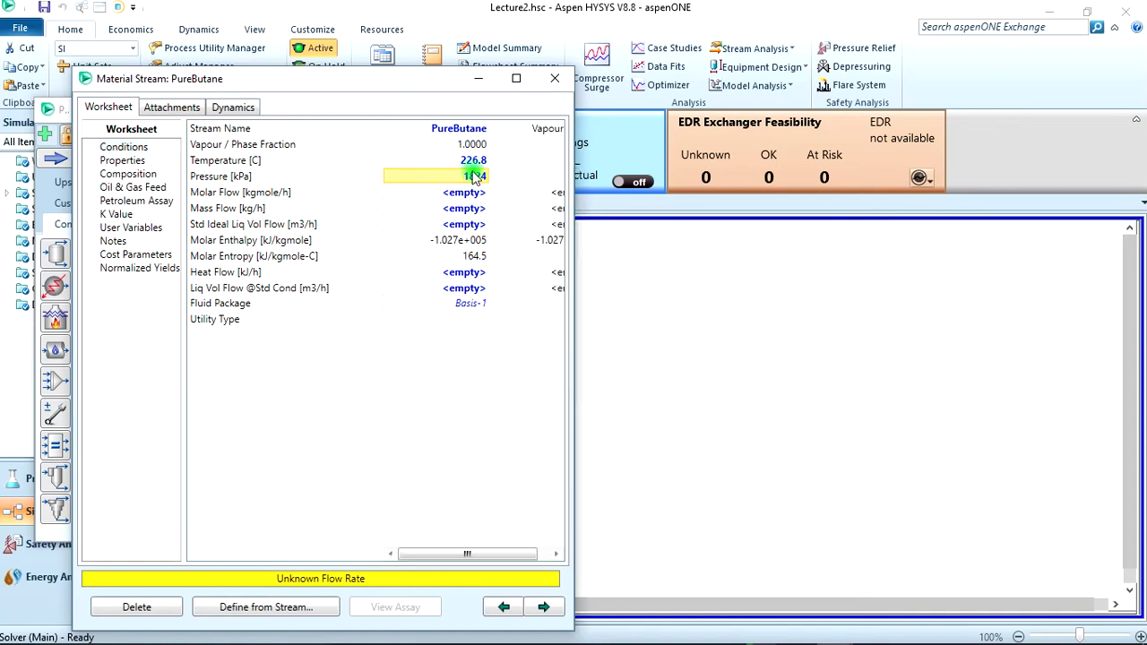
pyautogui.moveTo(475, 178)
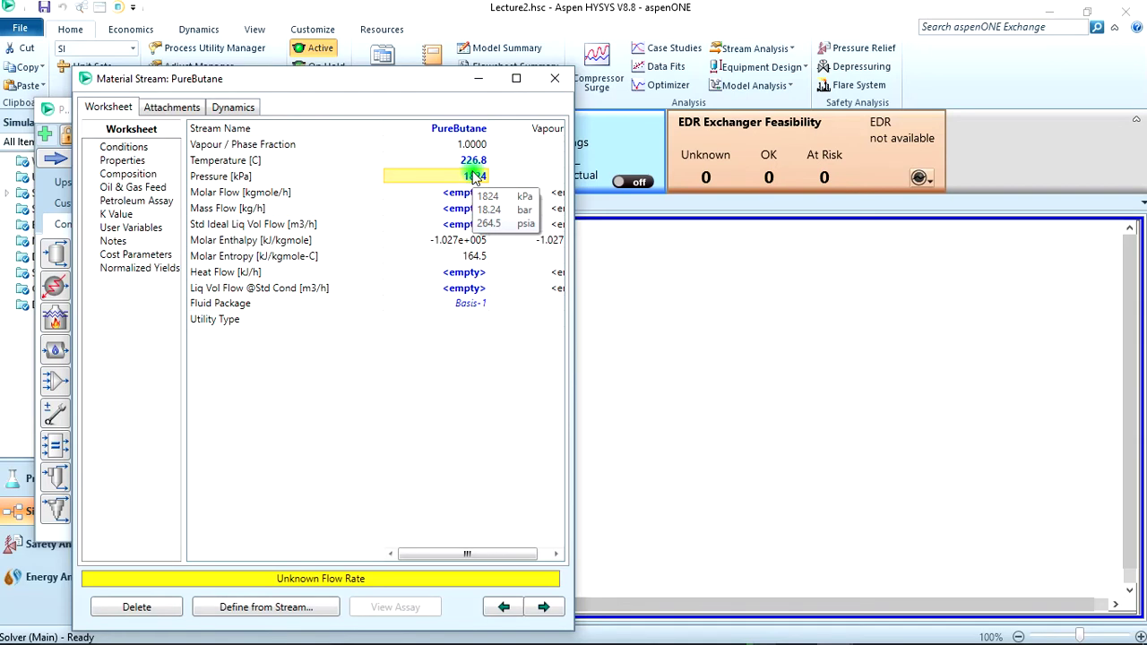
pyautogui.click(459, 195)
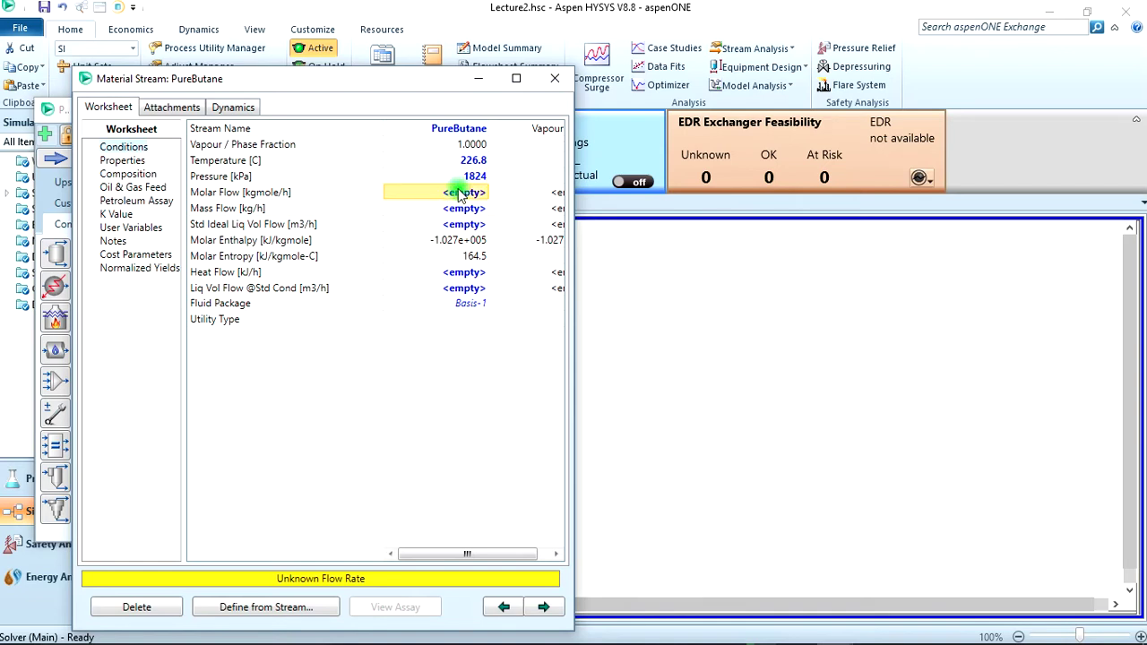
pyautogui.write('100')
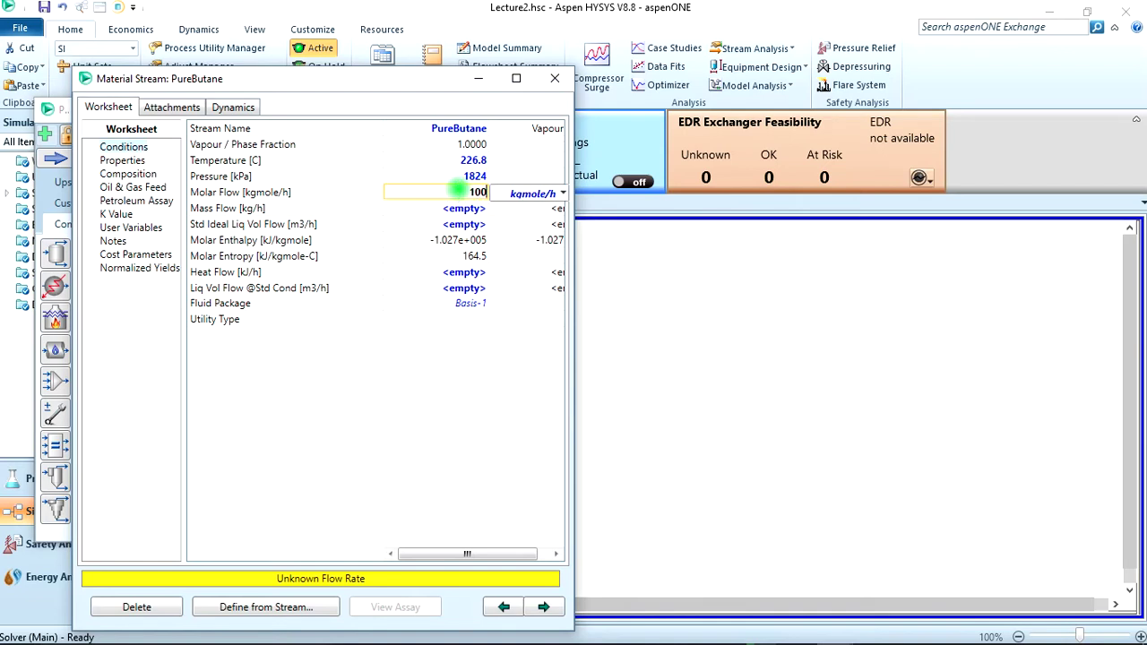
pyautogui.press('Return')
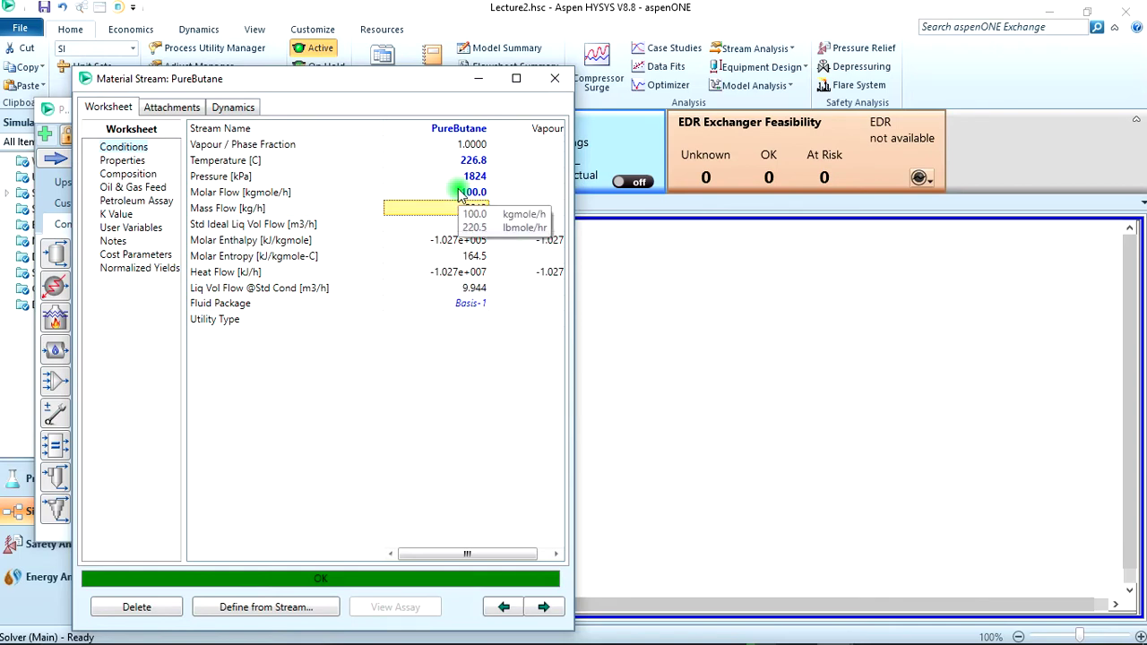
# Check the calculated properties, molar volume 2.058 m3/kmole, and close the stream window
pyautogui.click(133, 162)
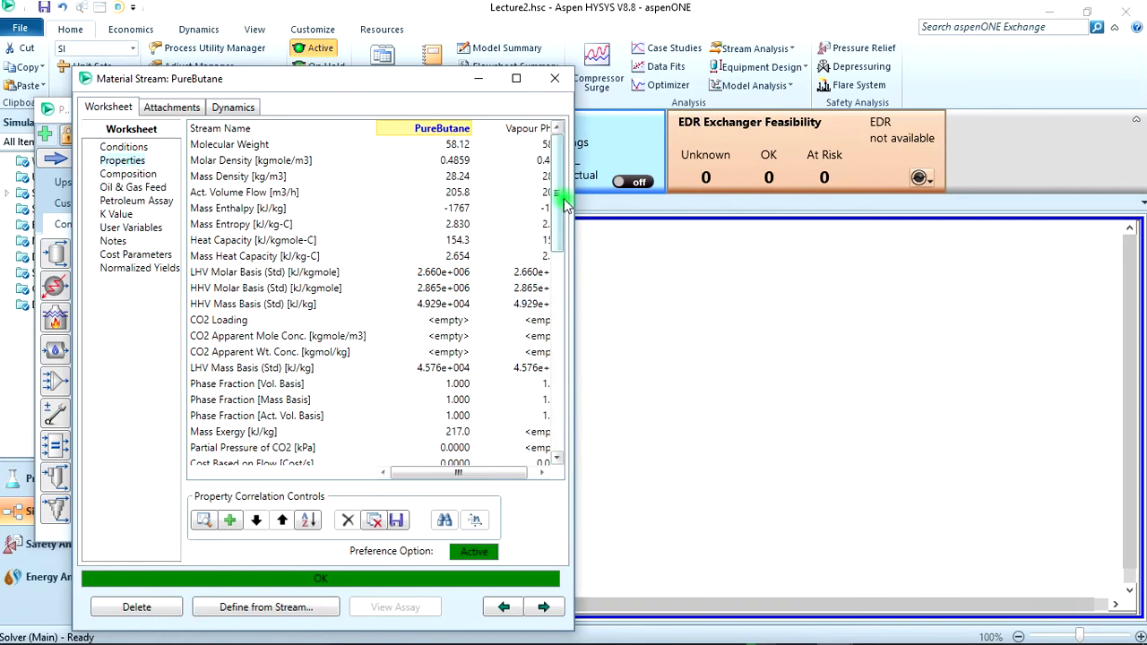
pyautogui.moveTo(564, 204); pyautogui.dragTo(517, 222)
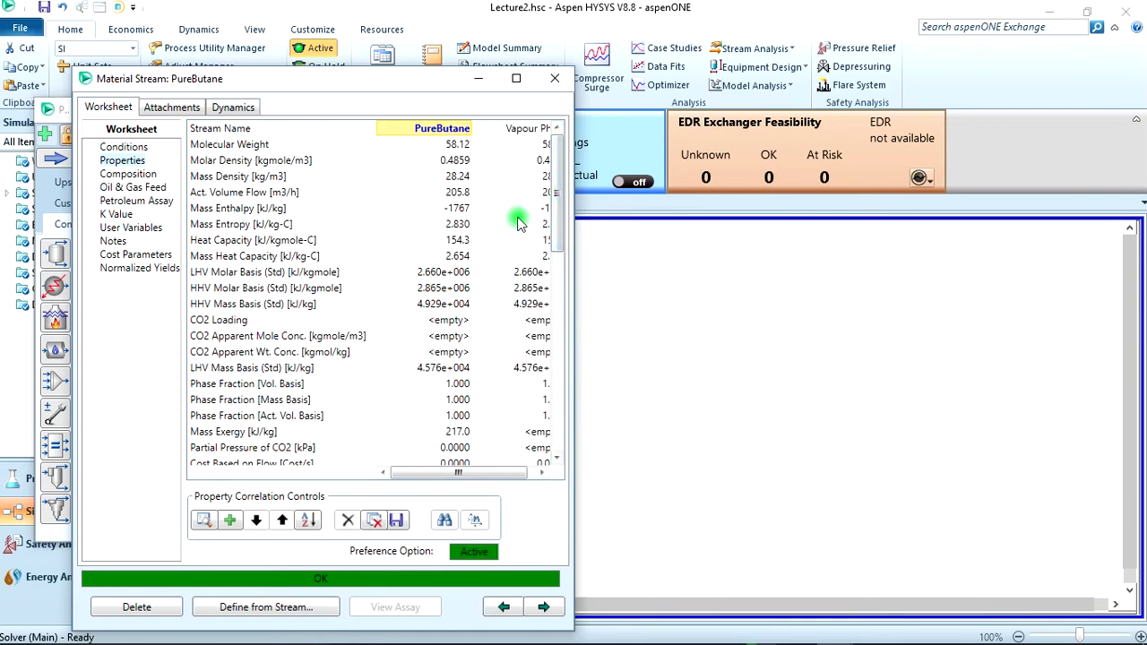
pyautogui.click(554, 78)
# Open the Workbook with PureButane's stream data and close the object palette
pyautogui.click(603, 437)
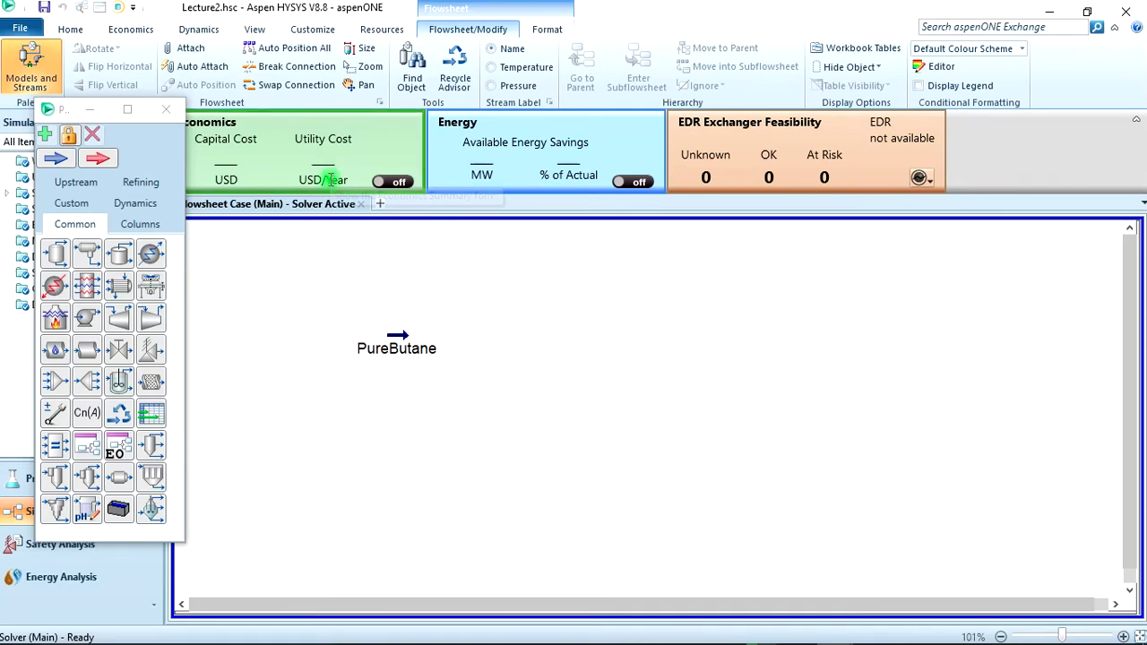
pyautogui.click(81, 29)
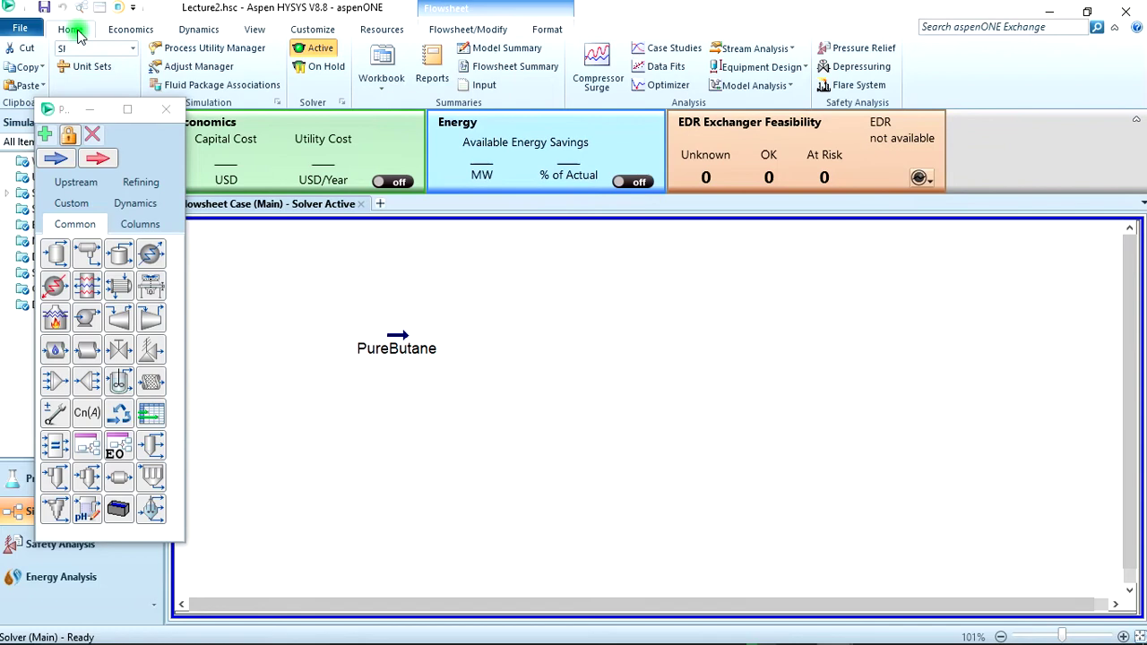
pyautogui.click(382, 73)
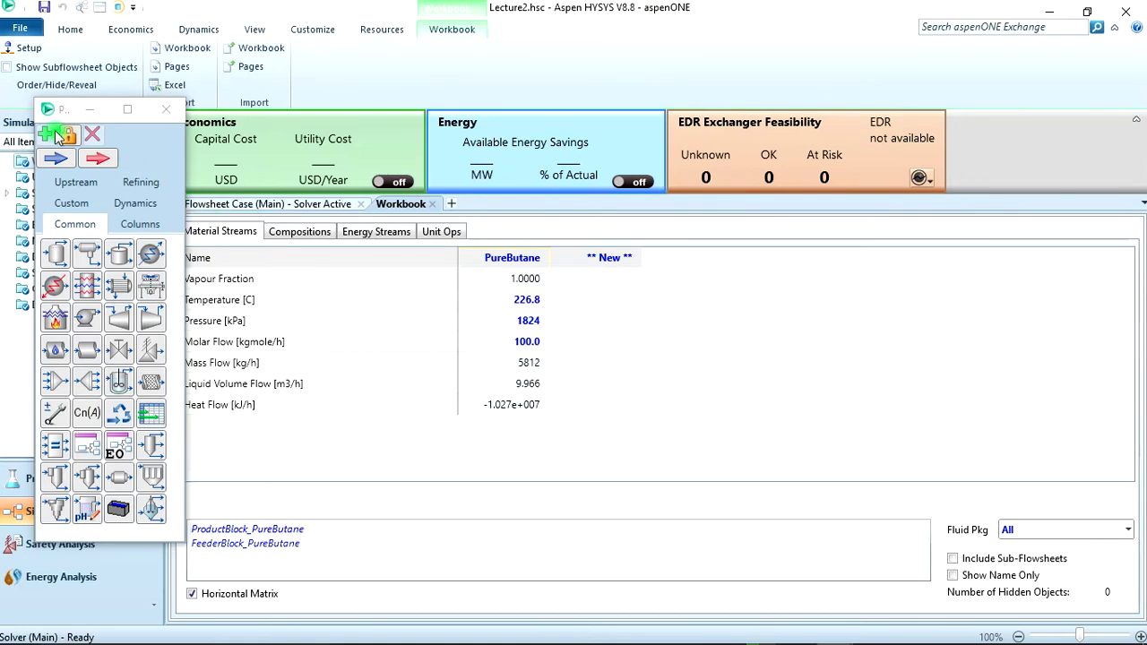
pyautogui.moveTo(61, 109); pyautogui.dragTo(39, 109)
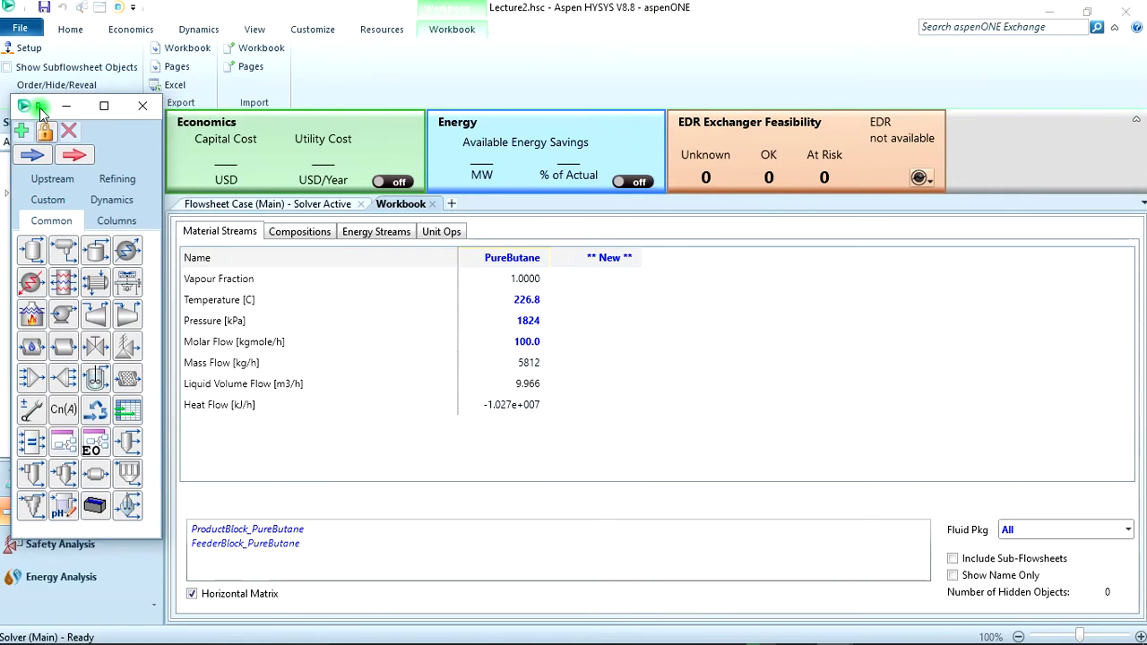
pyautogui.click(142, 105)
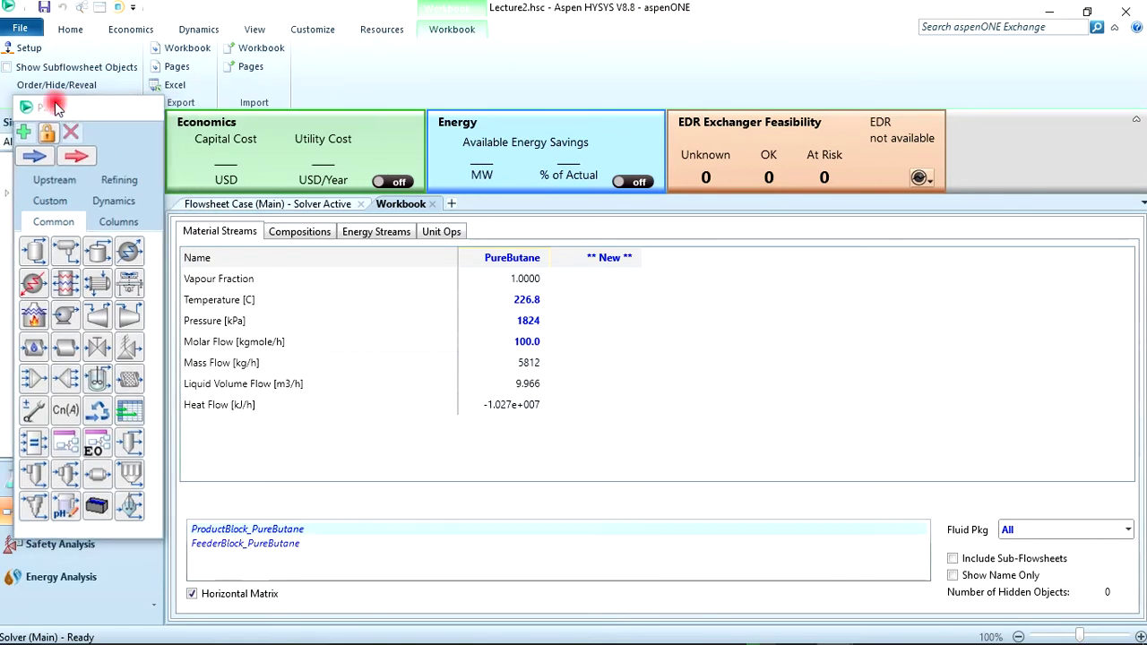
pyautogui.click(26, 52)
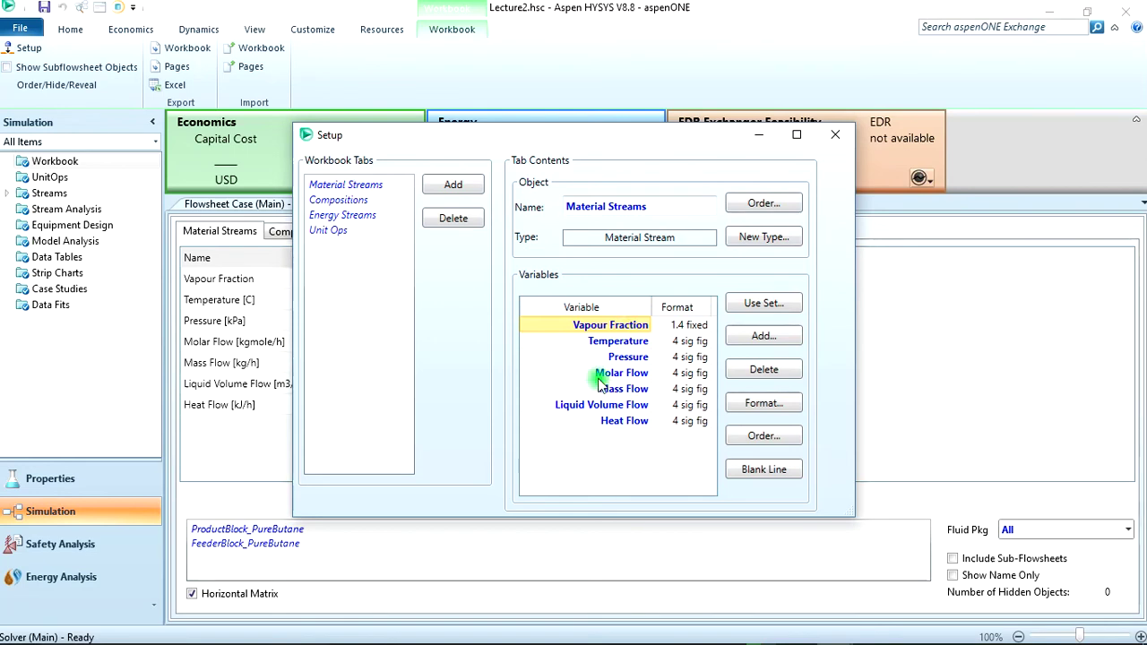
# Add Molar Volume to the Material Streams table, showing 2.058 m3/kgmole for PureButane
pyautogui.click(749, 342)
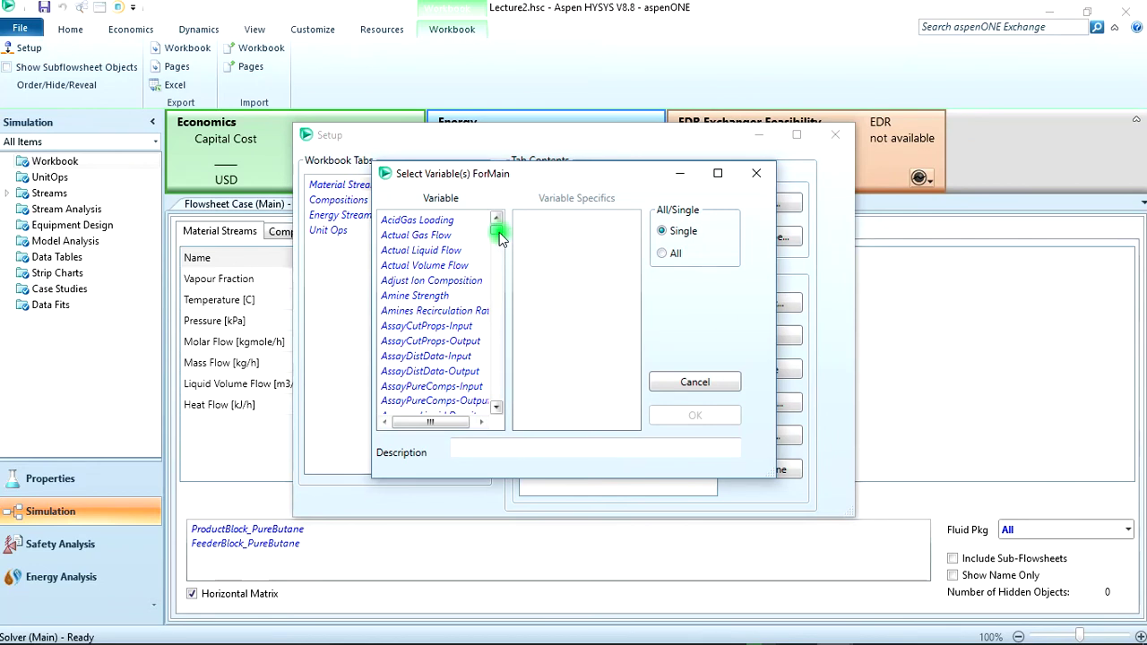
pyautogui.click(448, 311)
pyautogui.press('m')
pyautogui.press('Down')
pyautogui.press('Down')
pyautogui.press('Down')
pyautogui.press('Down')
pyautogui.press('Down')
pyautogui.press('Down')
pyautogui.press('Down')
pyautogui.press('Down')
pyautogui.press('Down')
pyautogui.press('Down')
pyautogui.press('Down')
pyautogui.press('Down')
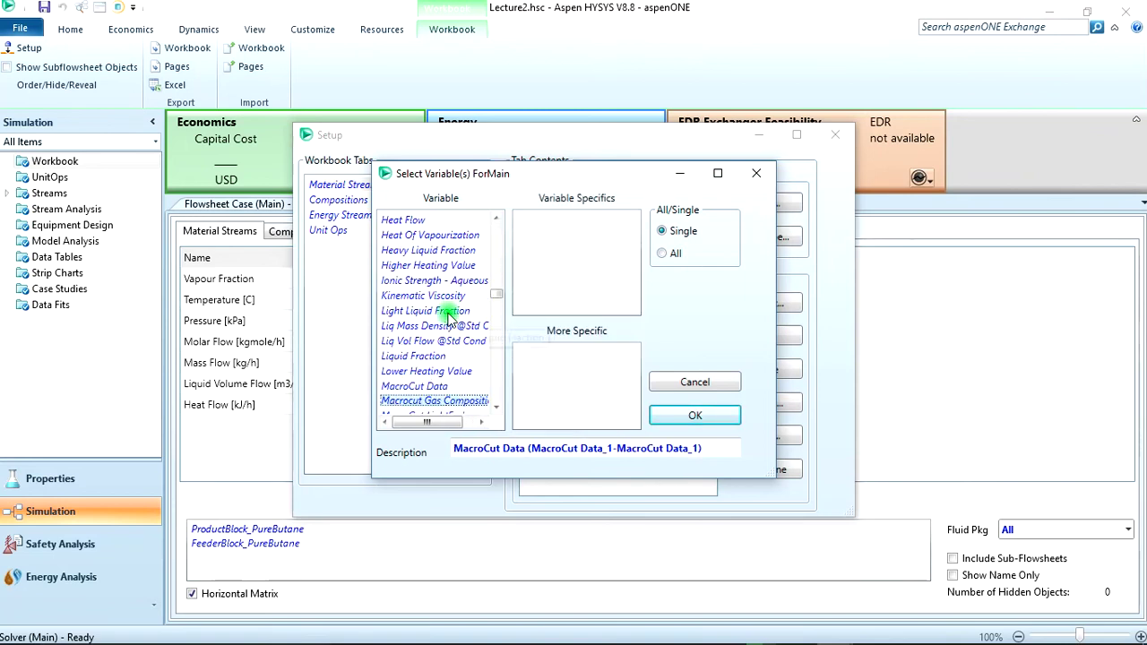
pyautogui.press('Down')
pyautogui.press('Down')
pyautogui.press('Down')
pyautogui.press('Down')
pyautogui.press('Down')
pyautogui.press('Down')
pyautogui.press('Down')
pyautogui.press('Down')
pyautogui.press('Down')
pyautogui.press('Down')
pyautogui.press('Down')
pyautogui.press('Down')
pyautogui.press('Down')
pyautogui.press('Down')
pyautogui.press('Down')
pyautogui.press('Down')
pyautogui.press('Down')
pyautogui.press('Down')
pyautogui.press('Down')
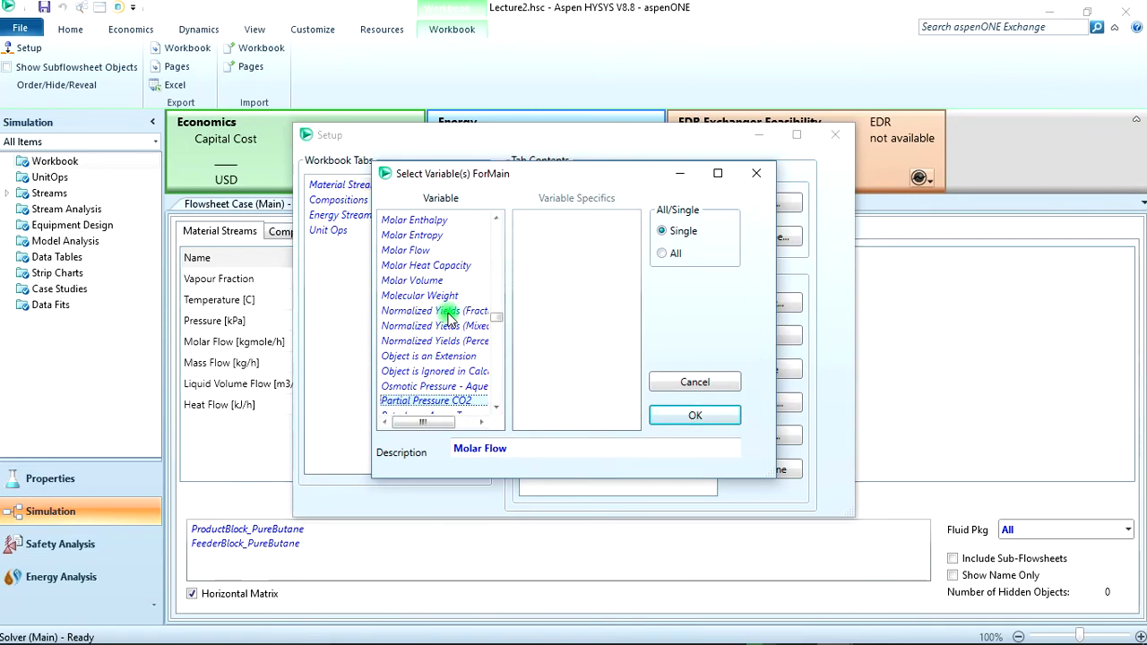
pyautogui.press('Up')
pyautogui.press('Up')
pyautogui.press('Up')
pyautogui.press('Up')
pyautogui.press('Up')
pyautogui.press('Up')
pyautogui.press('Up')
pyautogui.press('Up')
pyautogui.press('Up')
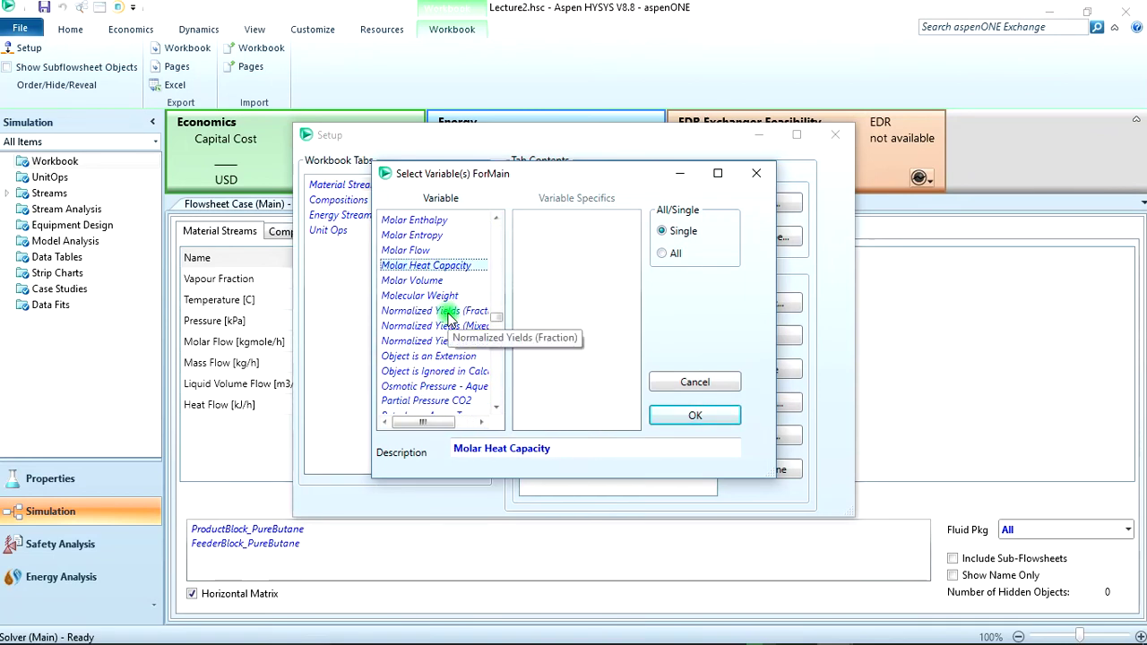
pyautogui.press('Down')
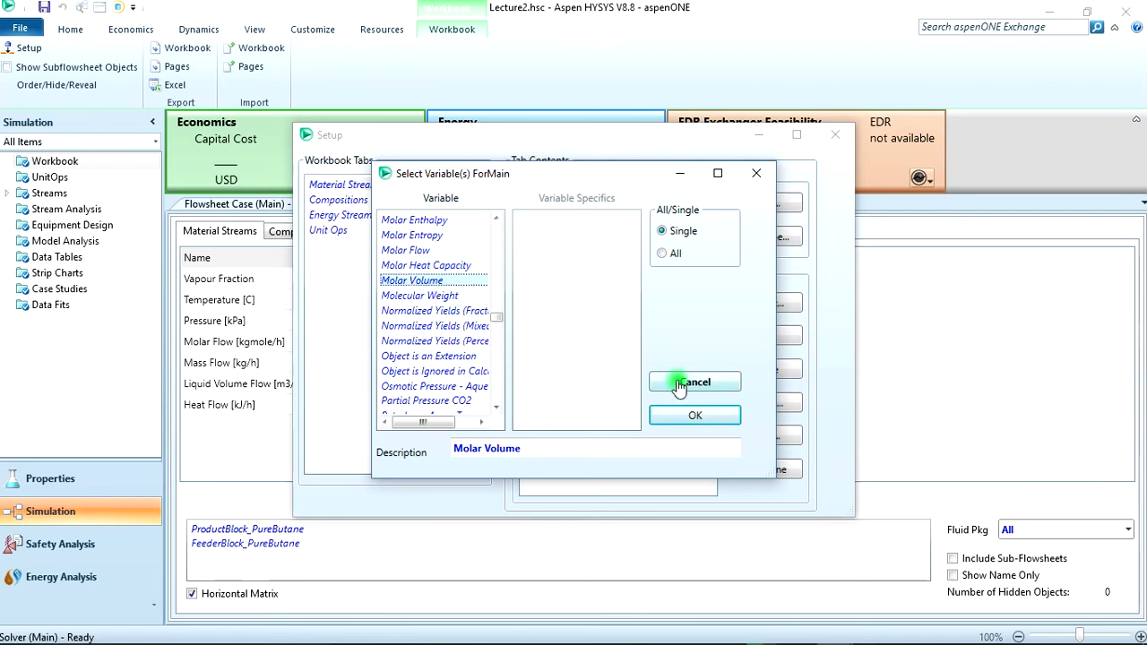
pyautogui.click(694, 415)
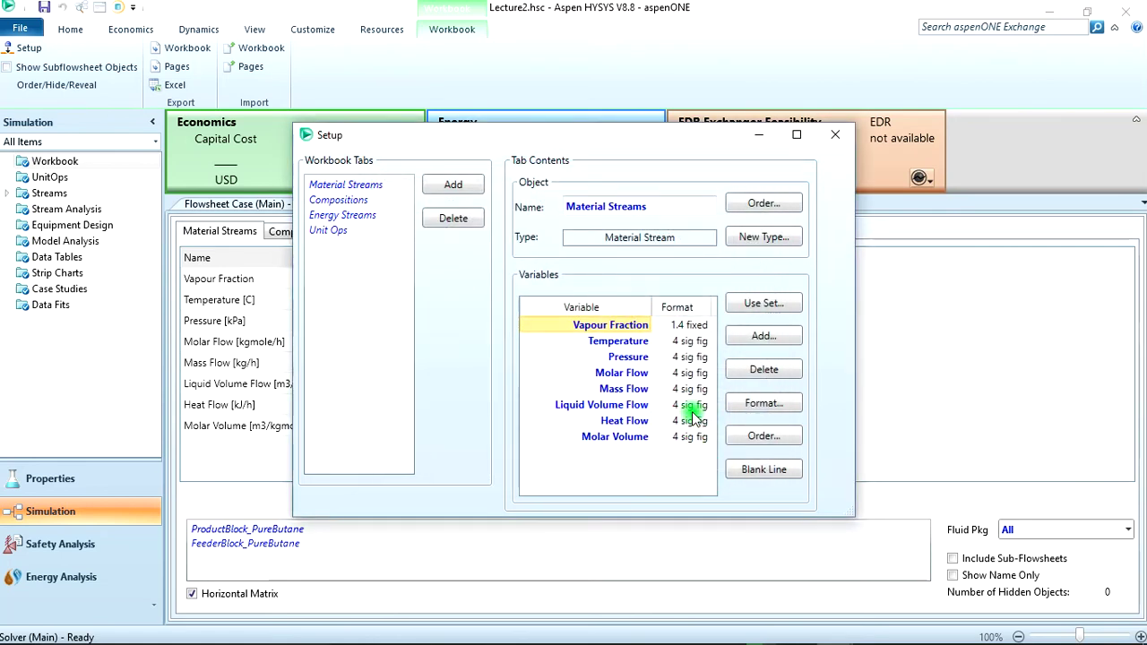
pyautogui.click(834, 139)
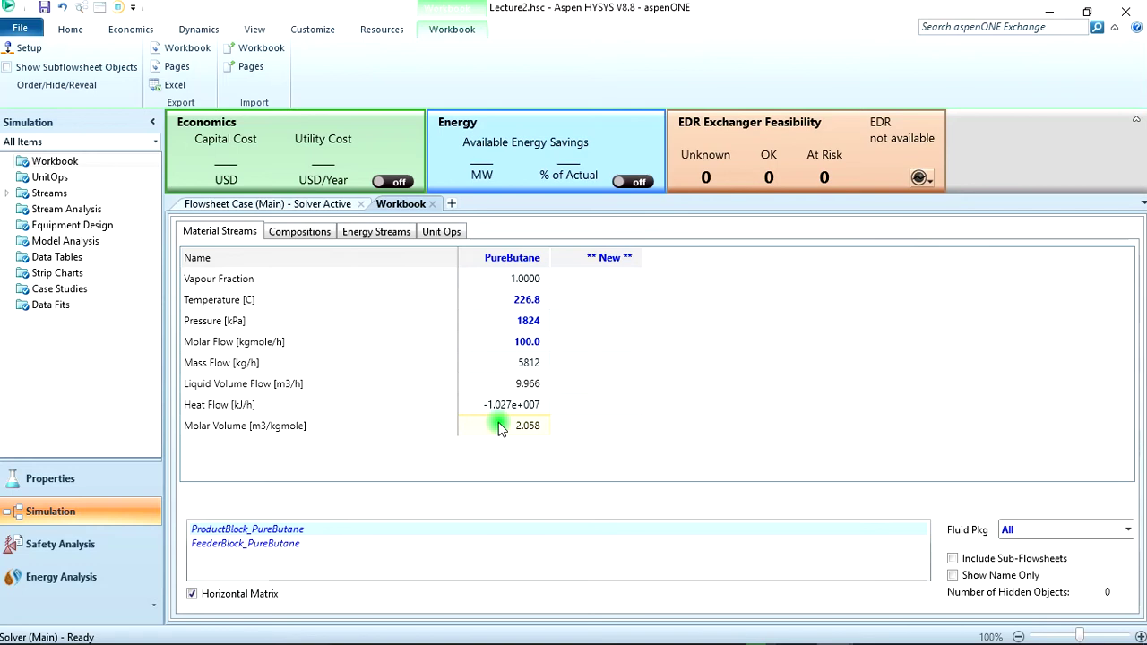
pyautogui.click(79, 483)
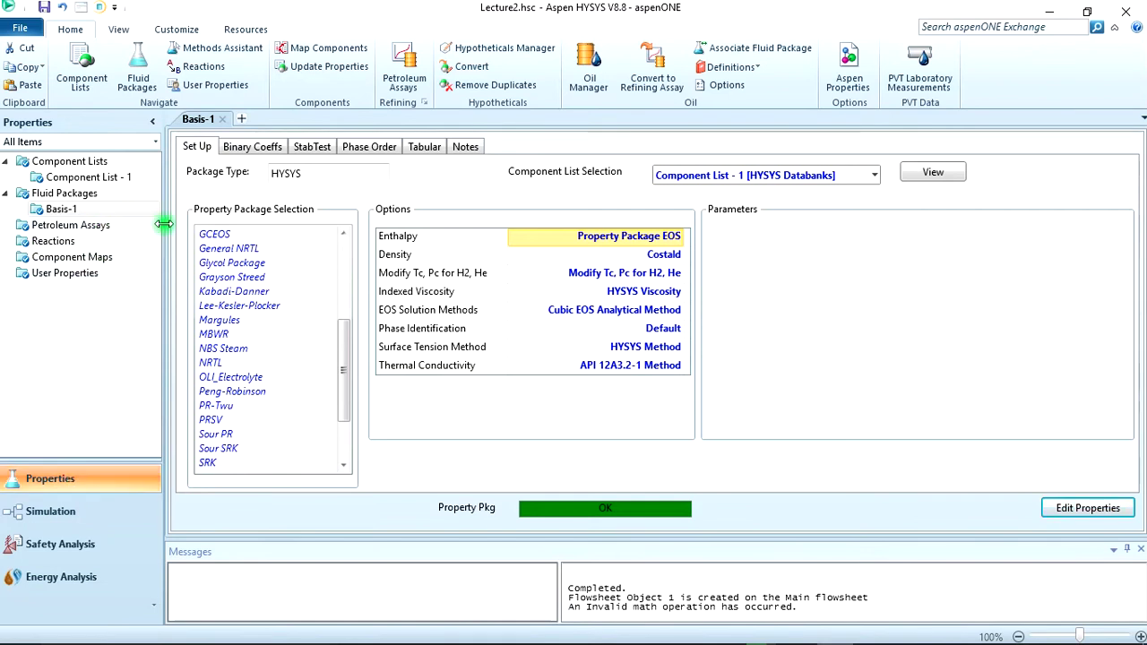
# Switch Basis-1 to Peng-Robinson and return to Simulation with the solver held
pyautogui.moveTo(340, 371); pyautogui.dragTo(334, 448)
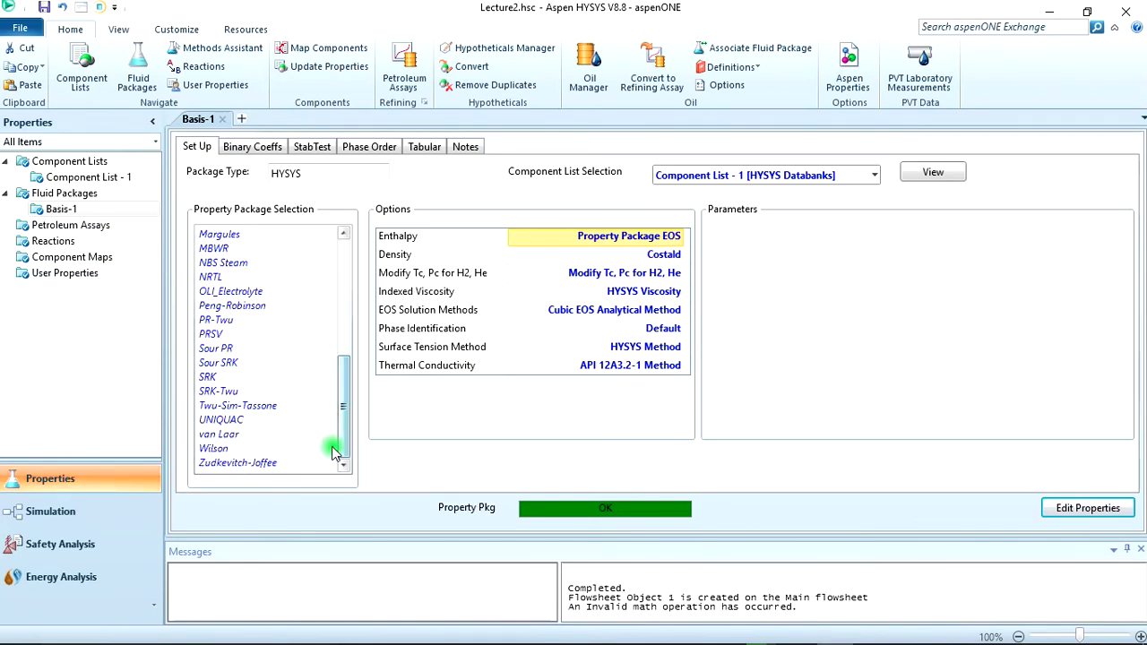
pyautogui.click(219, 299)
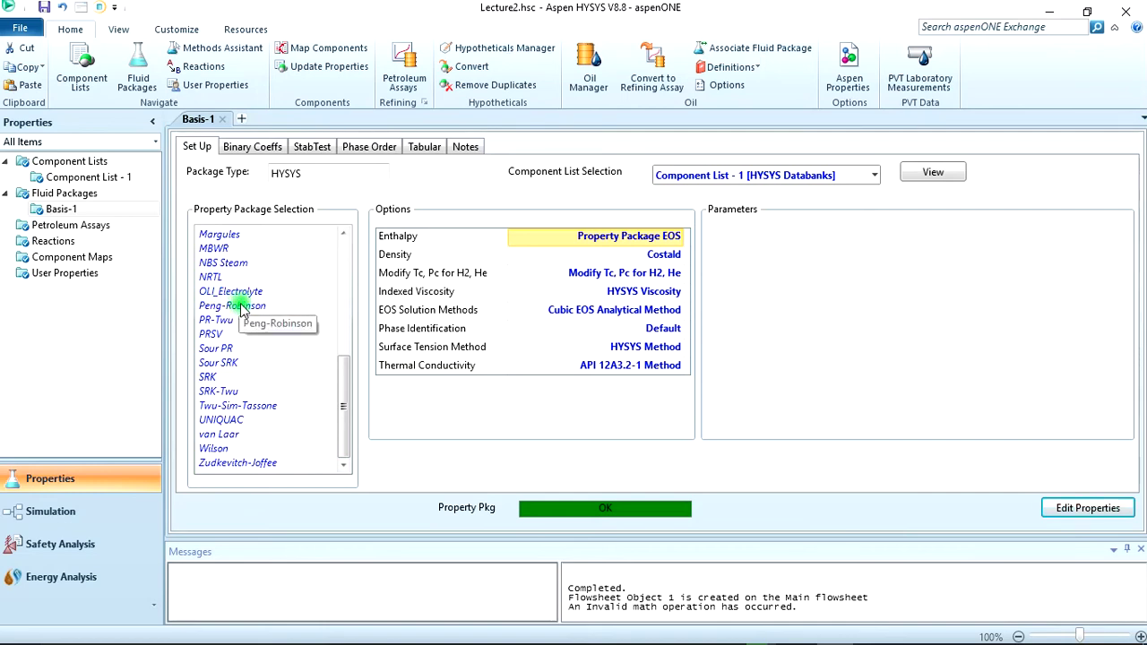
pyautogui.click(240, 307)
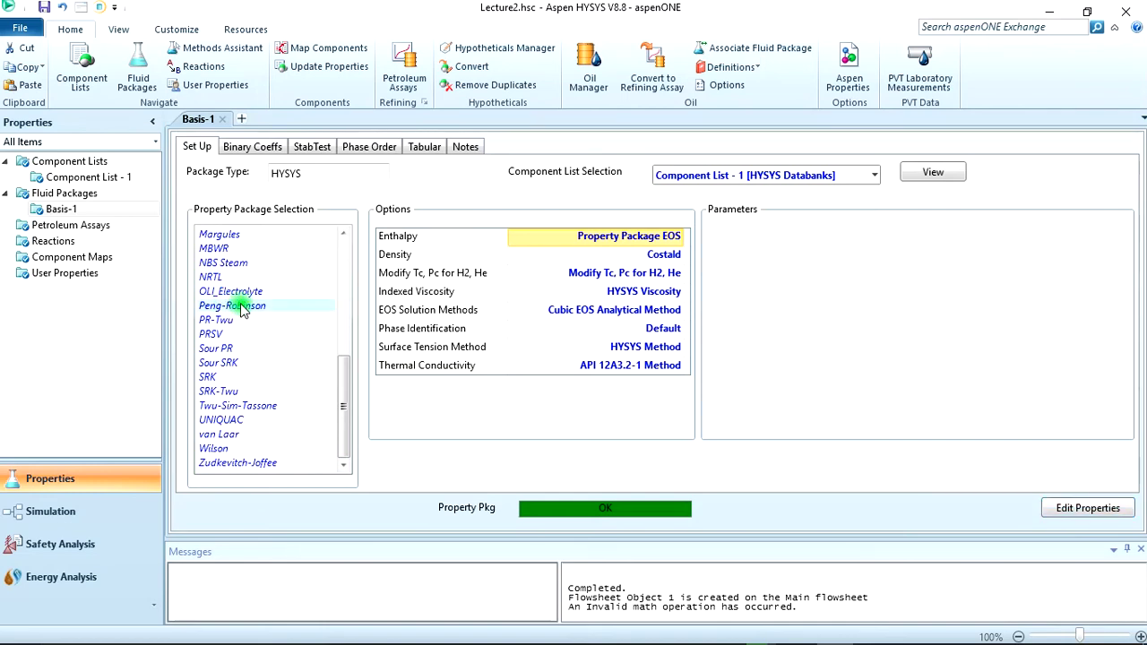
pyautogui.click(240, 308)
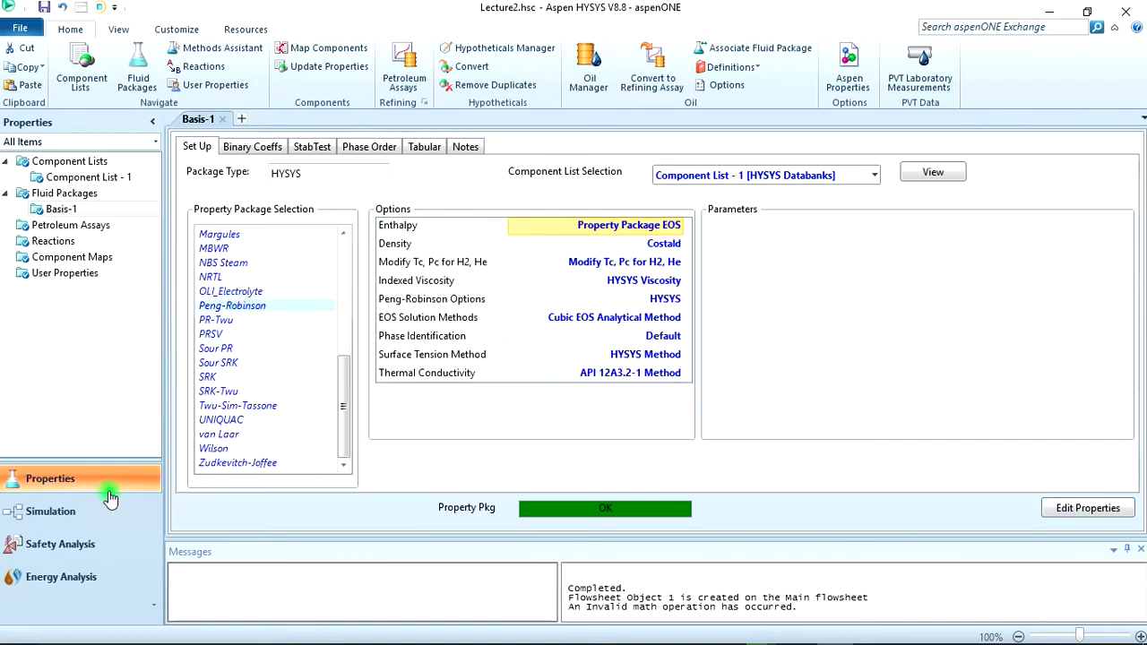
pyautogui.click(63, 517)
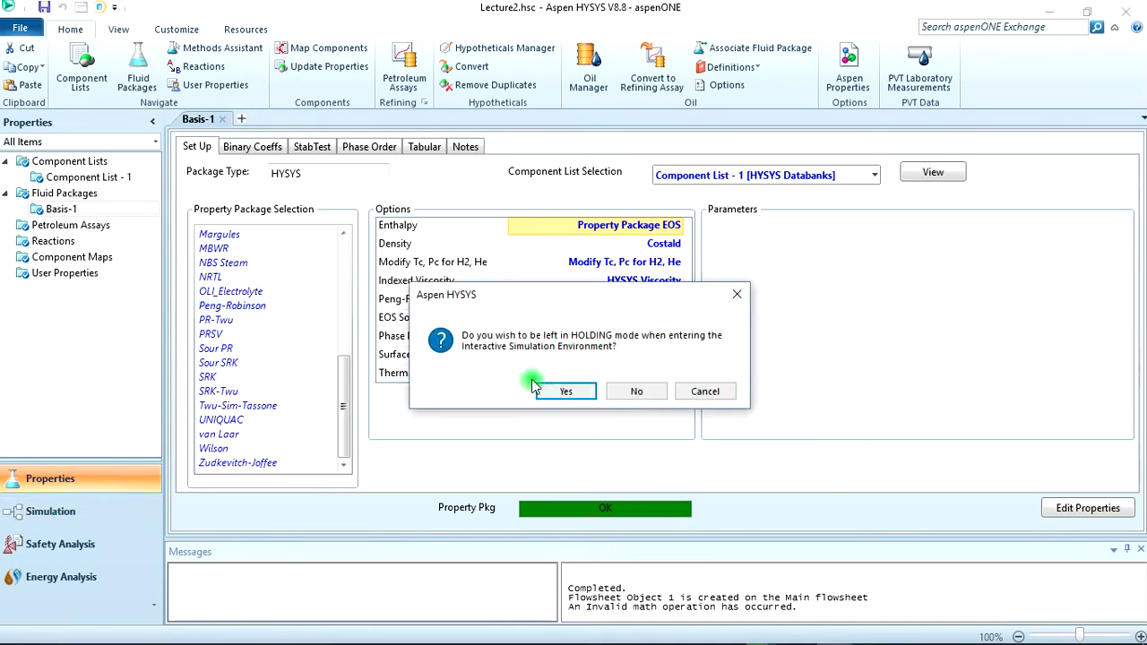
pyautogui.click(566, 389)
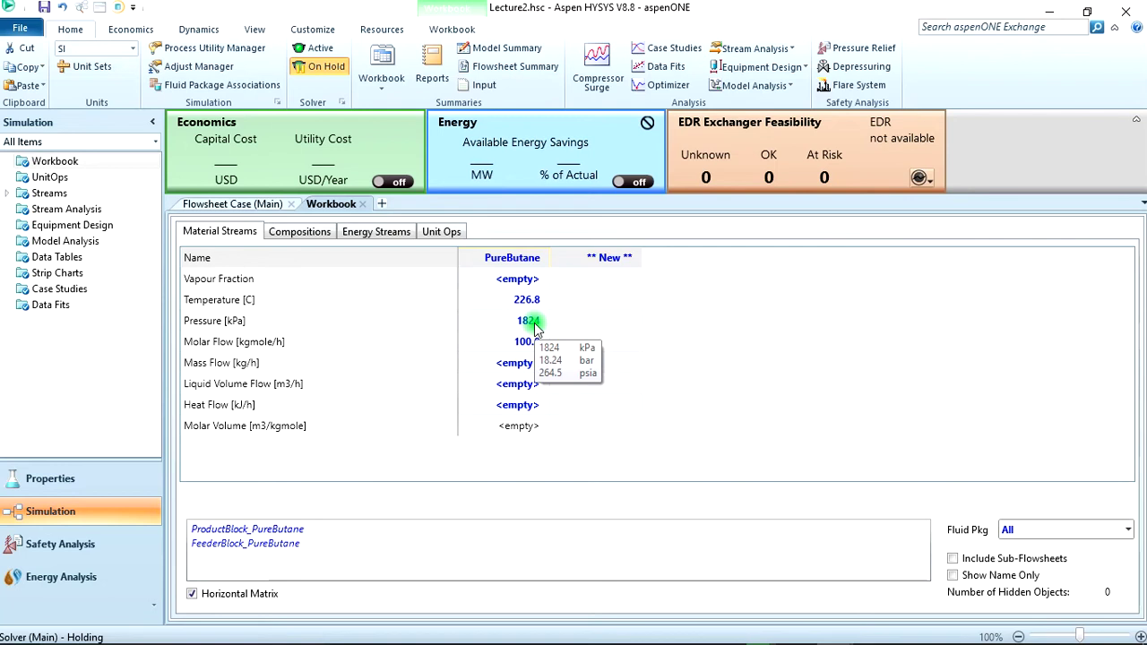
# Close the Workbook and make the solver Active so PureButane recalculates under Peng-Robinson
pyautogui.click(361, 204)
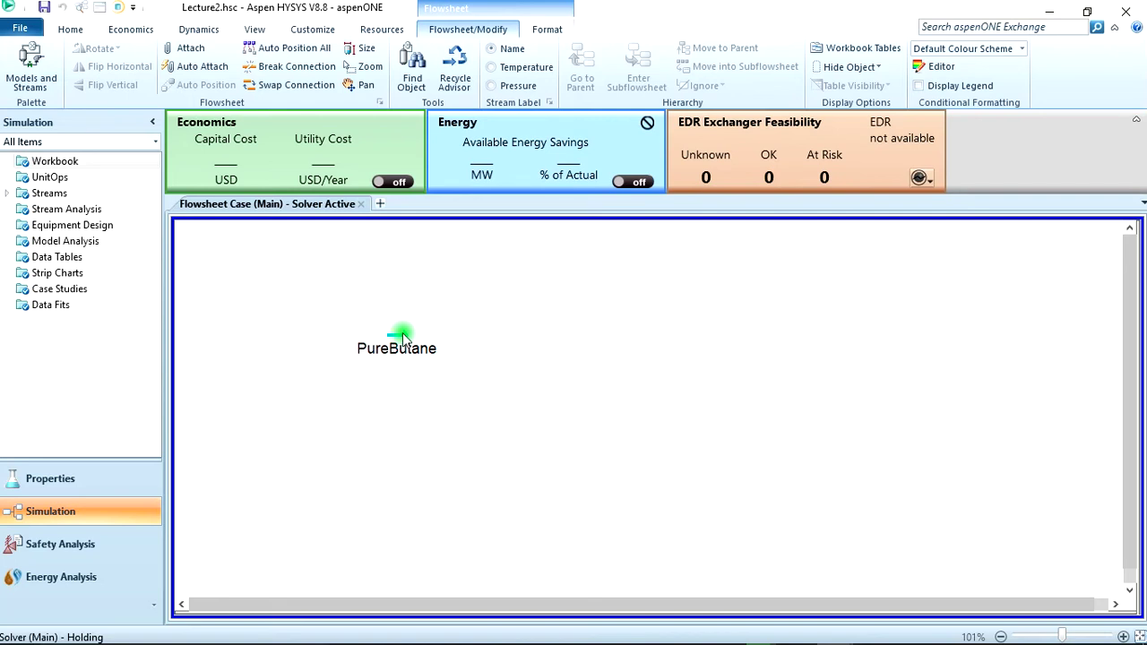
pyautogui.click(401, 328)
pyautogui.click(256, 249)
pyautogui.click(72, 29)
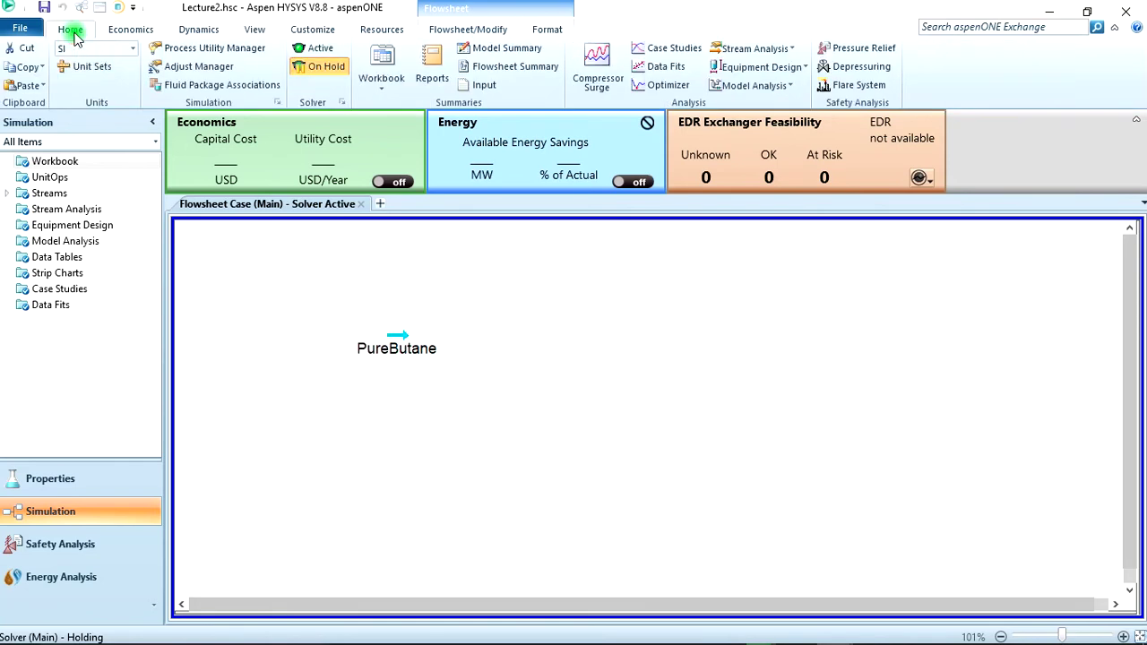
pyautogui.click(321, 54)
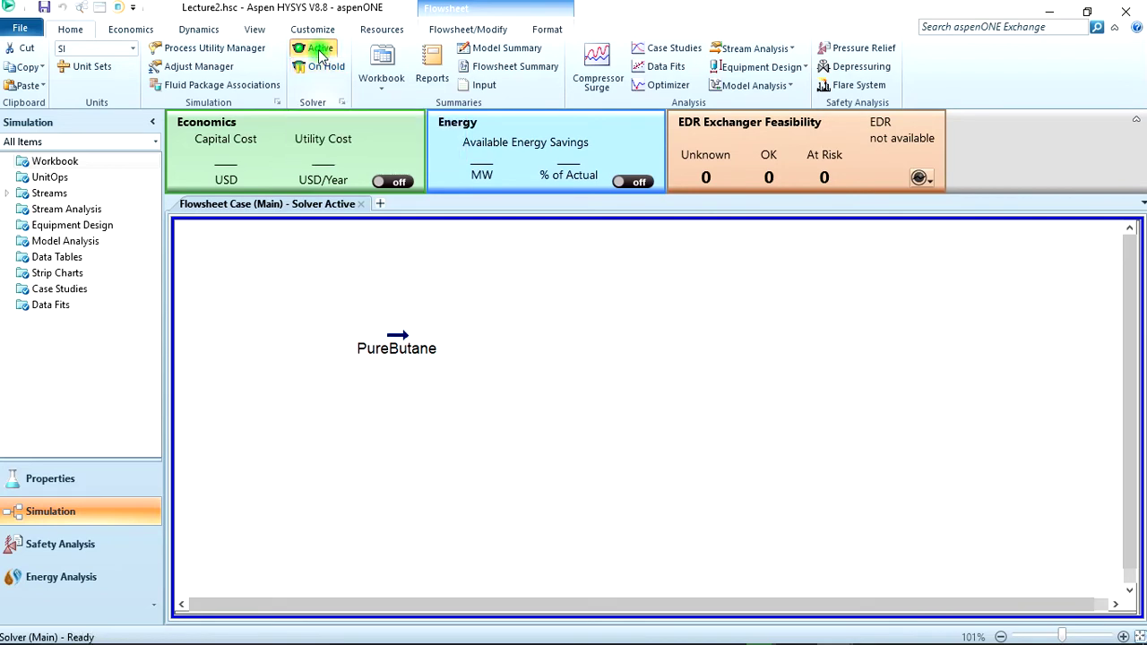
pyautogui.doubleClick(400, 337)
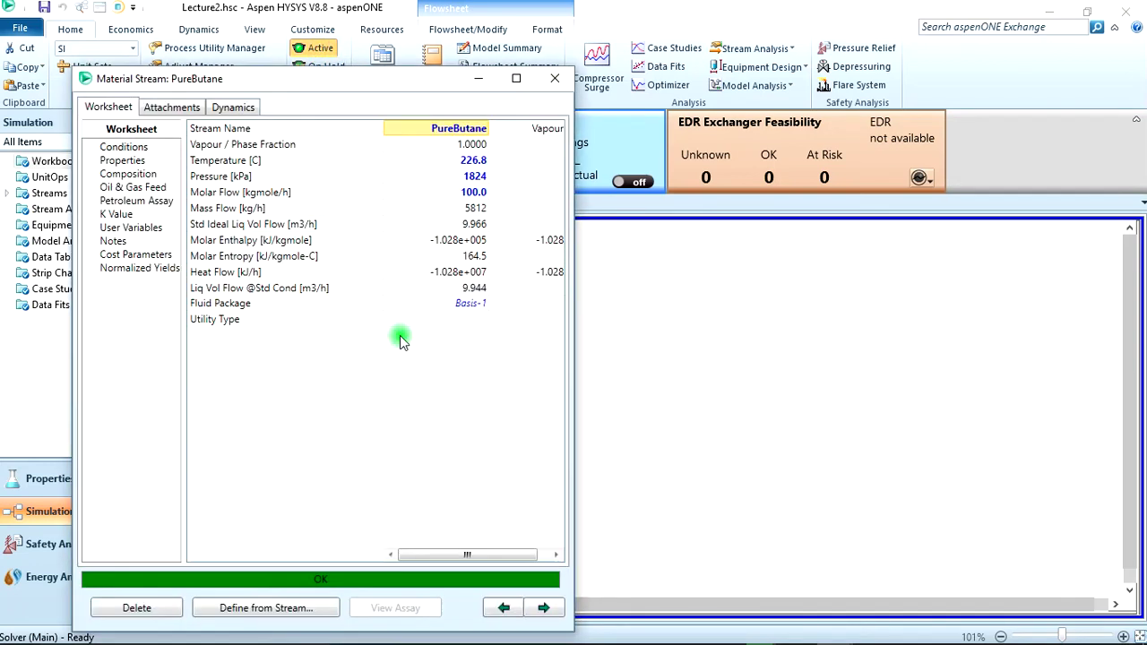
pyautogui.click(130, 162)
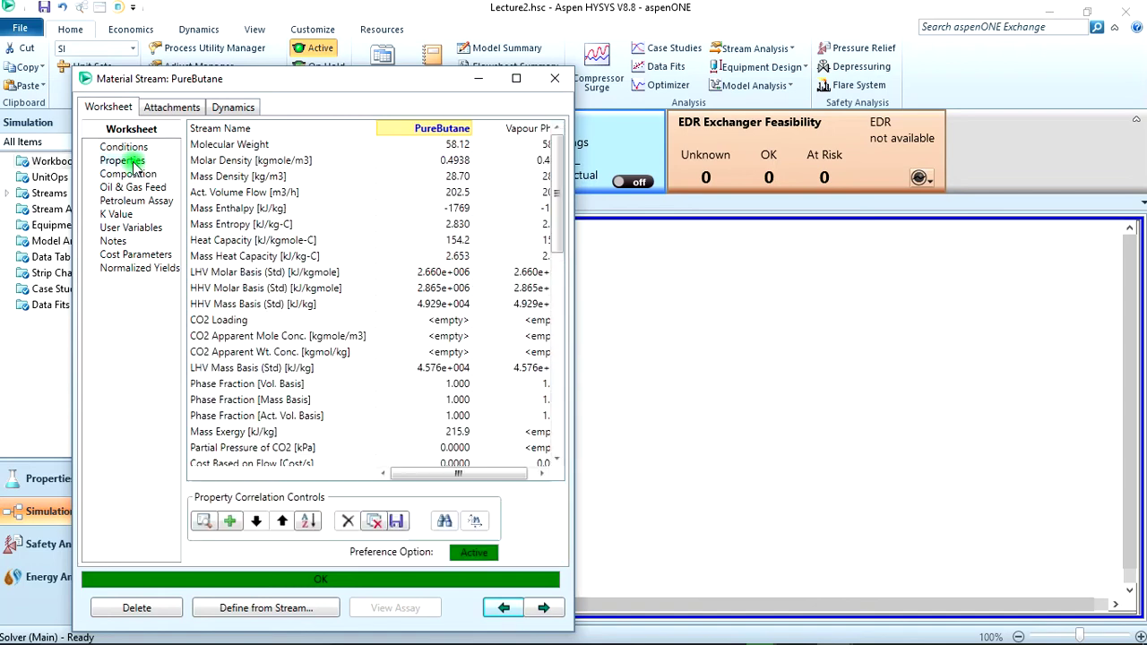
pyautogui.scroll(-3, 321, 218)
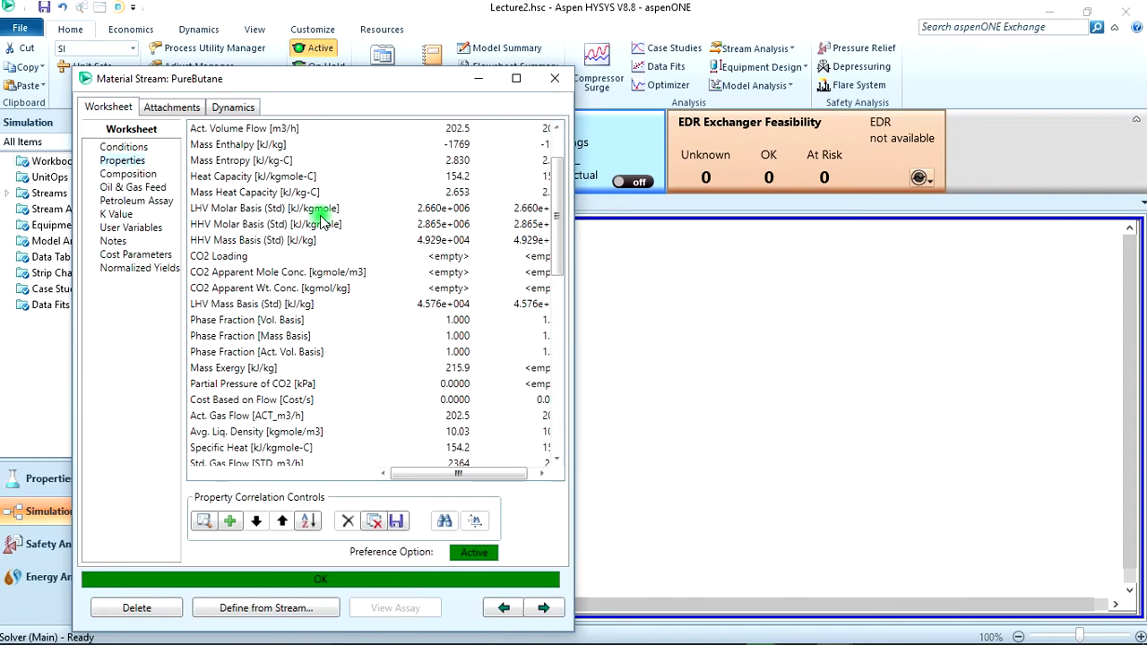
pyautogui.scroll(-1, 405, 219)
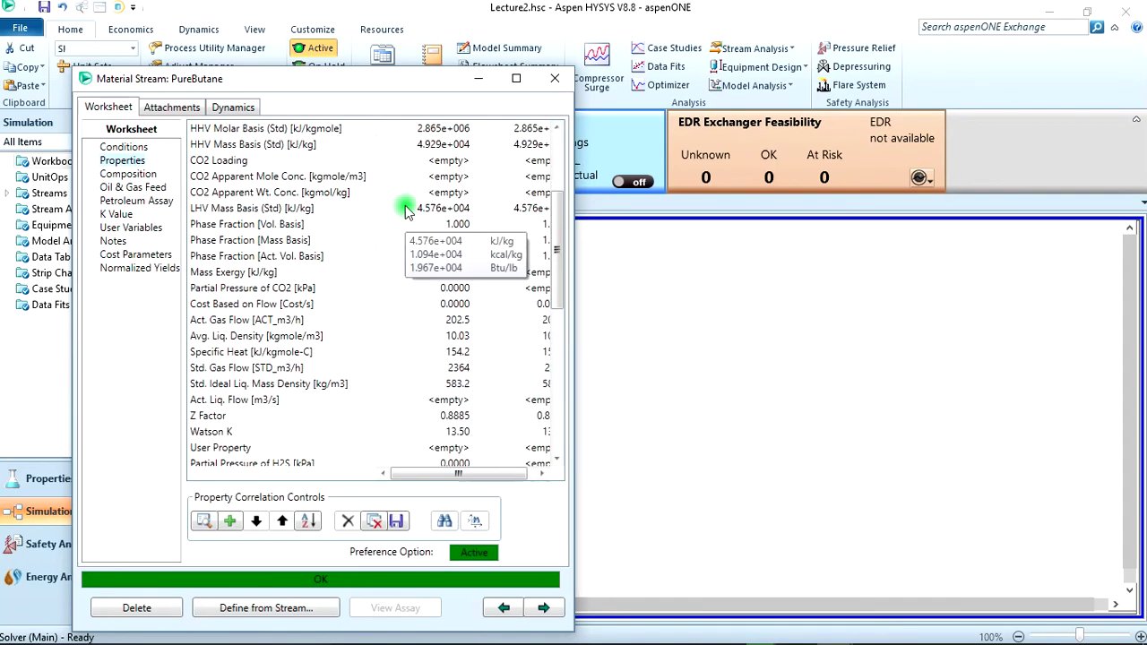
pyautogui.scroll(-2, 405, 214)
pyautogui.scroll(-1, 405, 211)
pyautogui.scroll(-2, 405, 212)
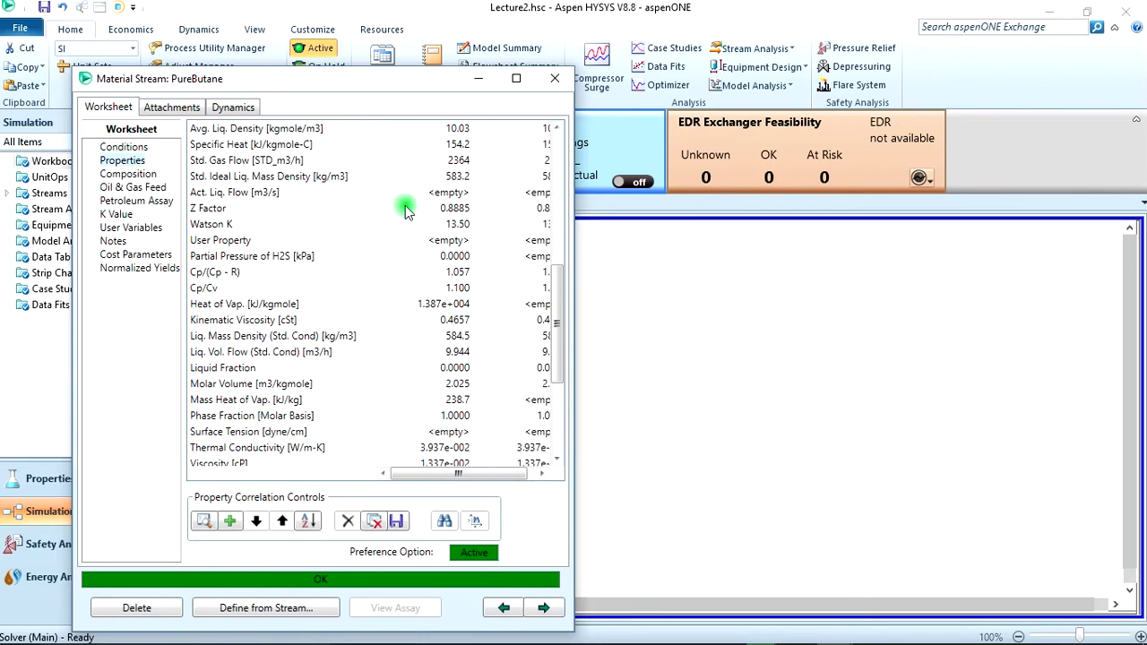
pyautogui.scroll(-2, 405, 212)
pyautogui.click(267, 320)
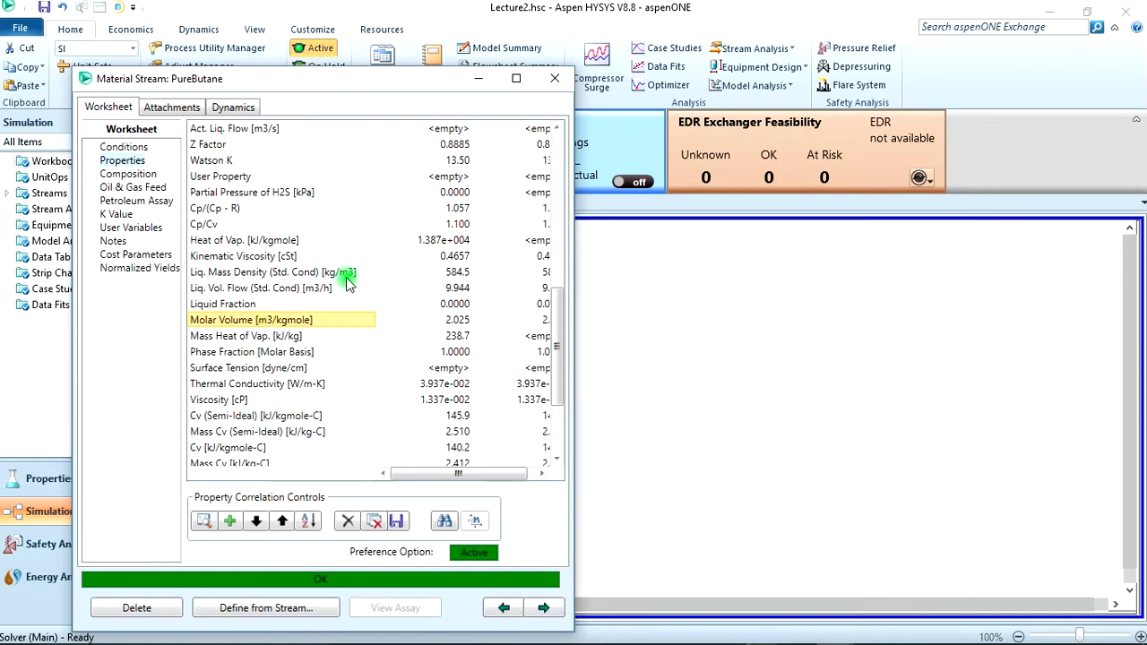
pyautogui.click(565, 81)
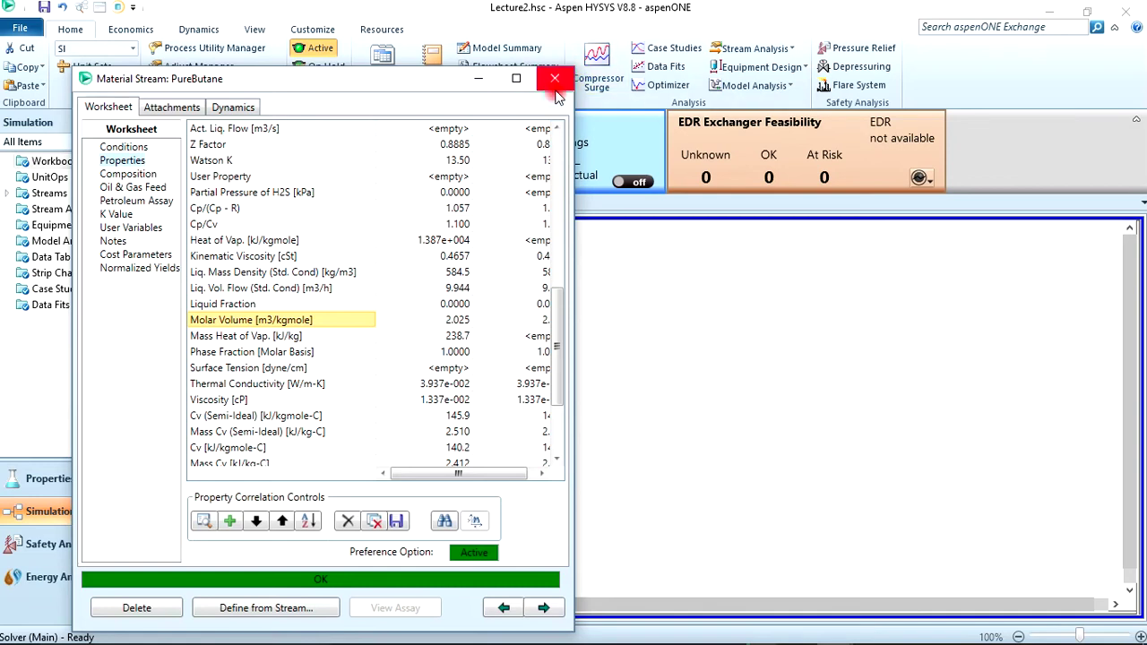
pyautogui.click(515, 335)
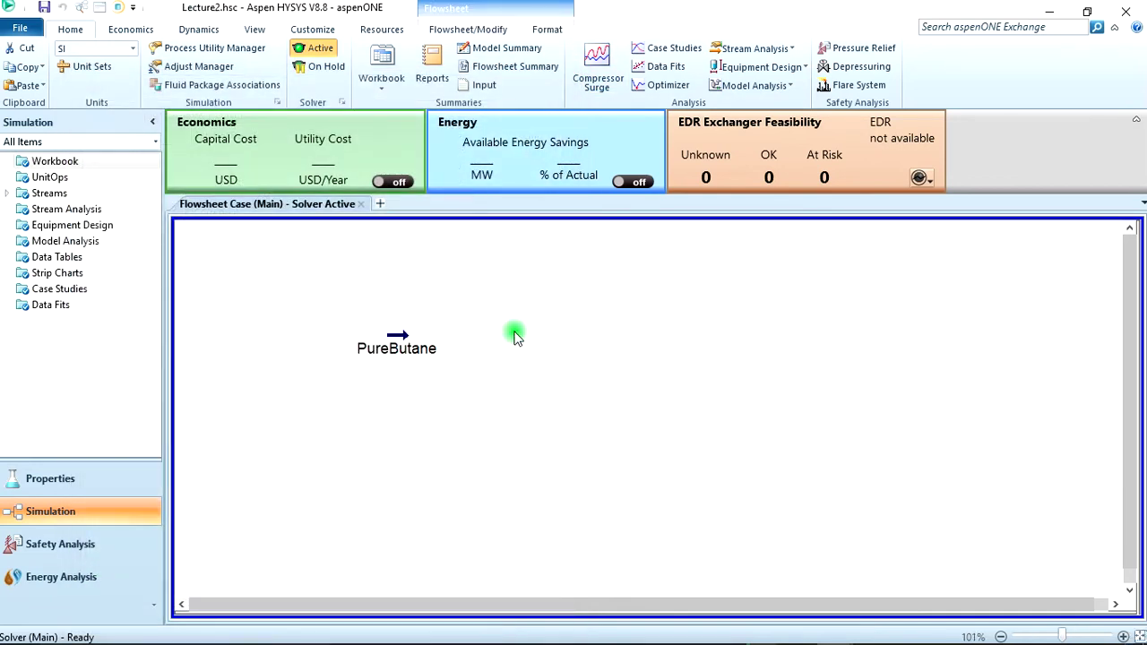
# Advance the lecture slide show to slide 7, Case Studies, then return to the HYSYS flowsheet
pyautogui.hotkey('alt', 'Tab')
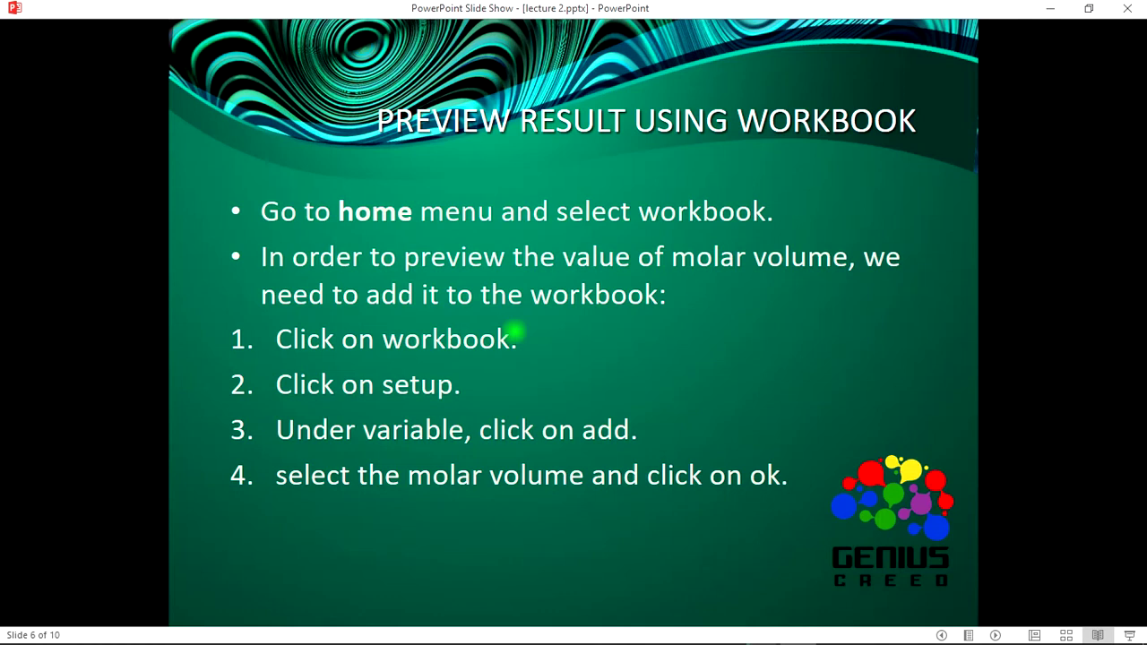
pyautogui.click(515, 334)
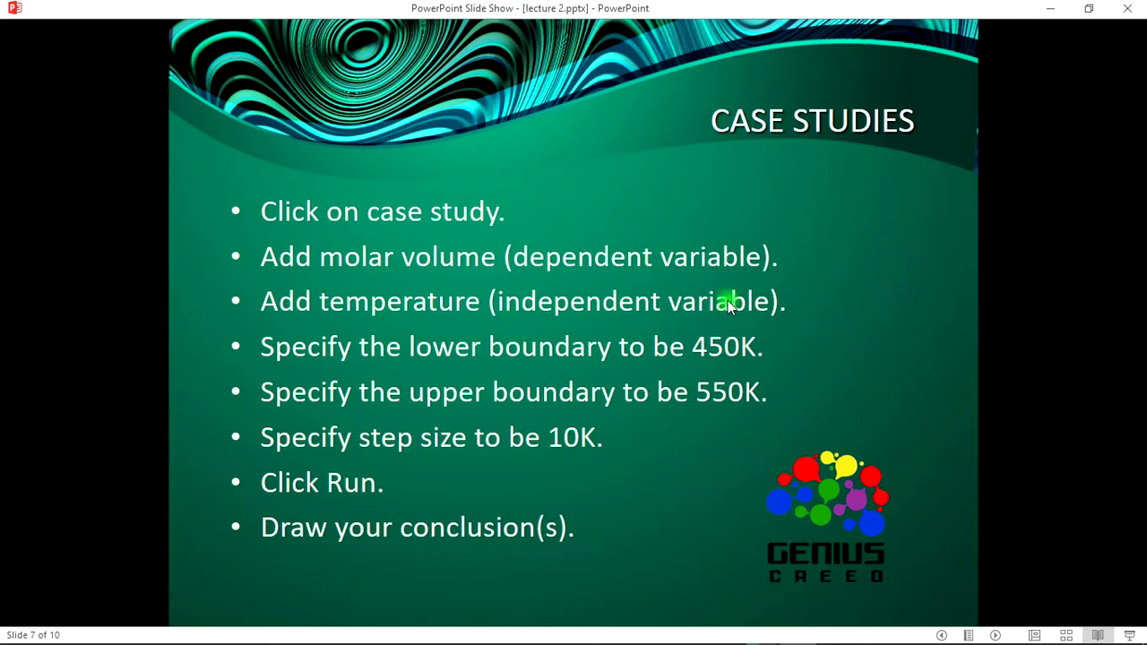
pyautogui.hotkey('alt', 'Tab')
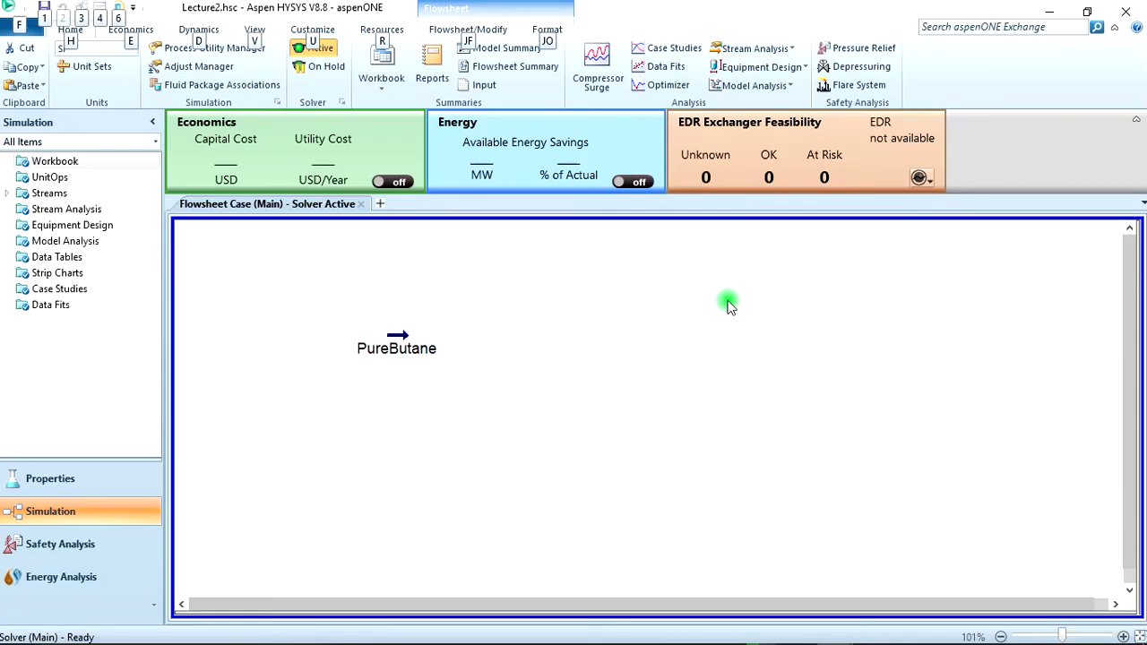
pyautogui.click(727, 304)
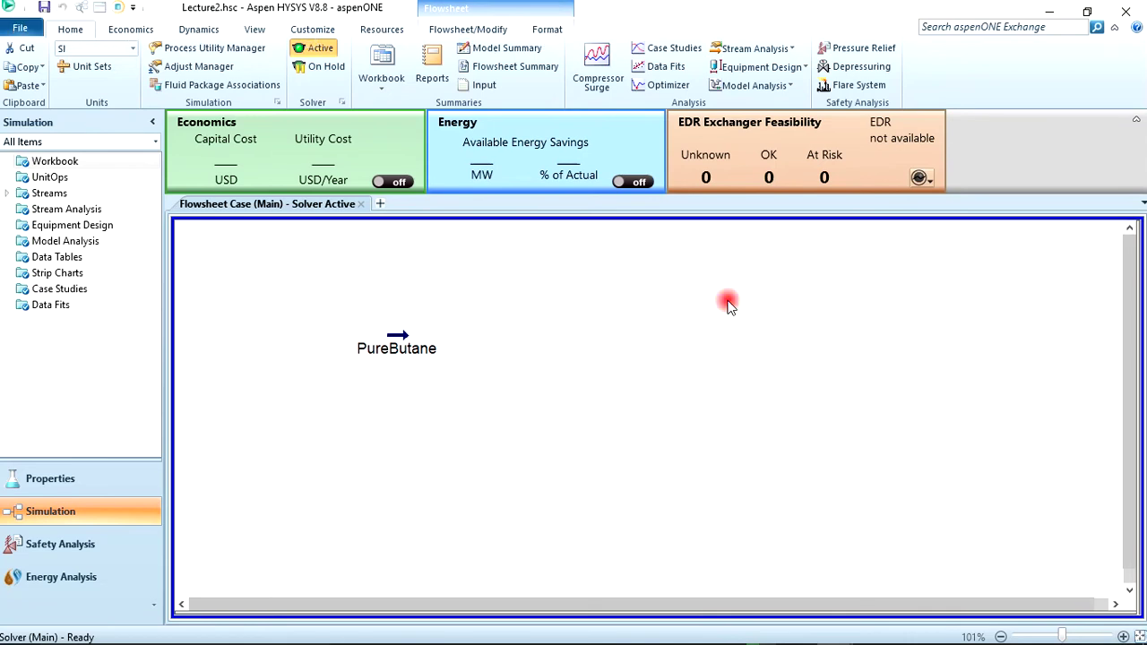
# Add a new case study, Case Study 1, from the Home tab's Case Studies list
pyautogui.click(661, 50)
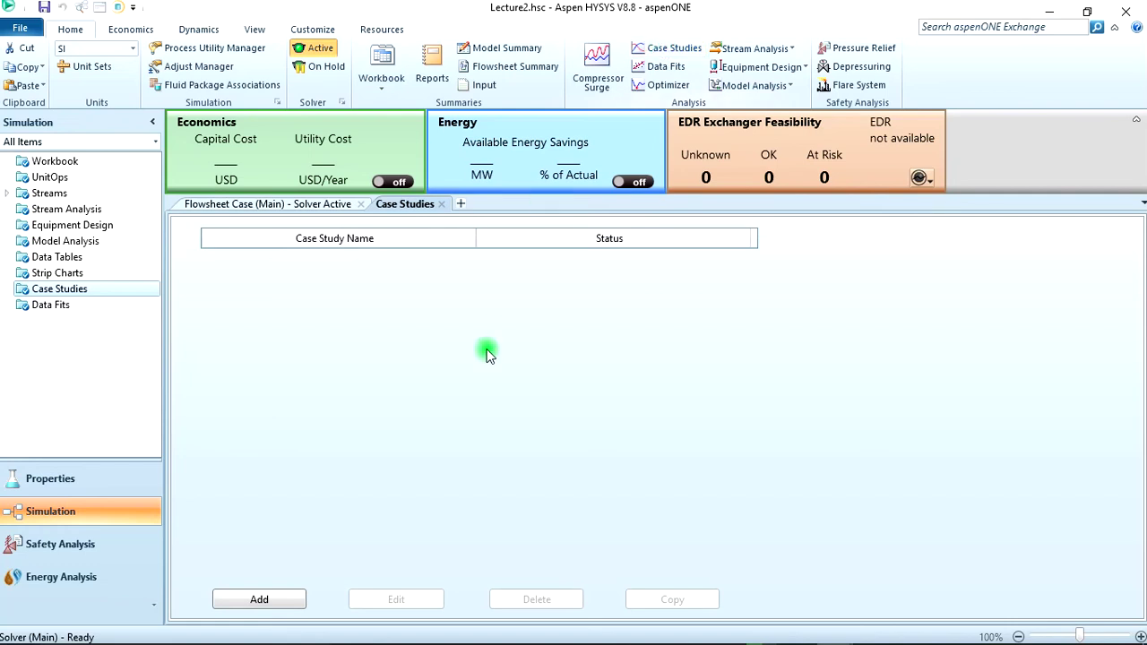
pyautogui.click(282, 598)
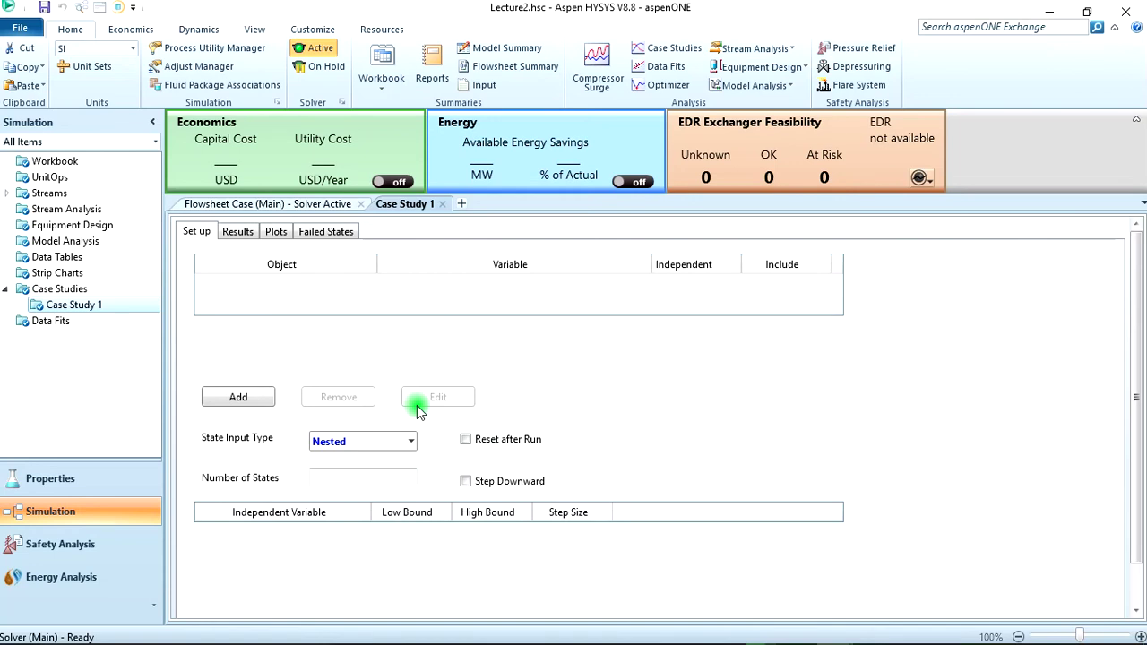
# Add PureButane Temperature as the independent and Molar Volume as the dependent Case Study 1 variable
pyautogui.click(262, 403)
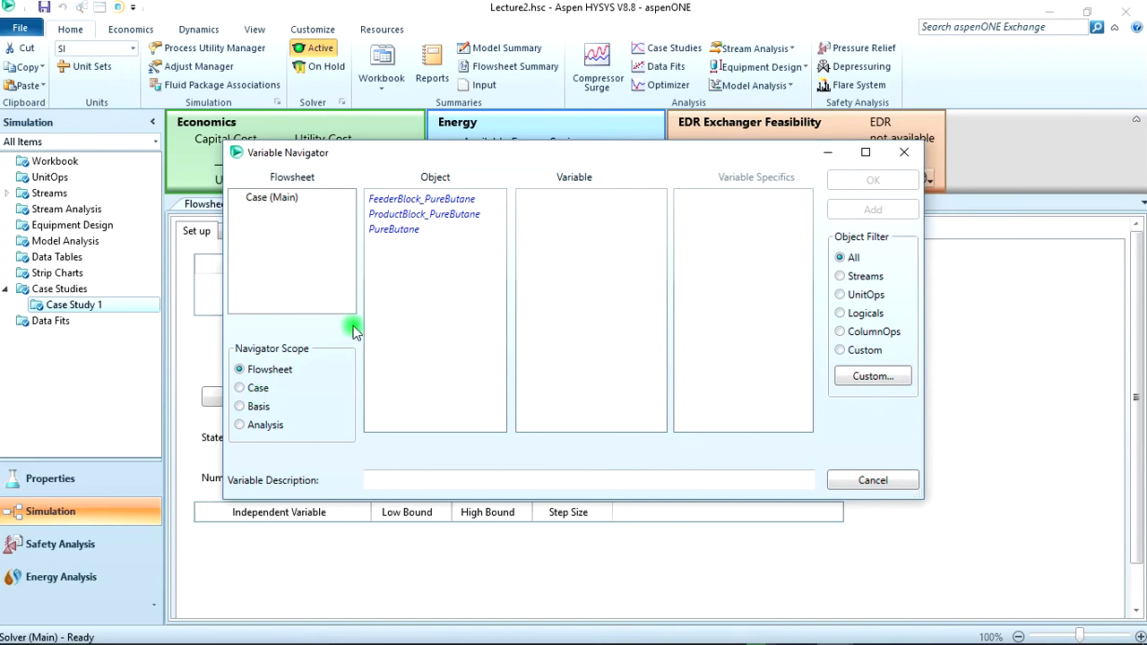
pyautogui.click(390, 231)
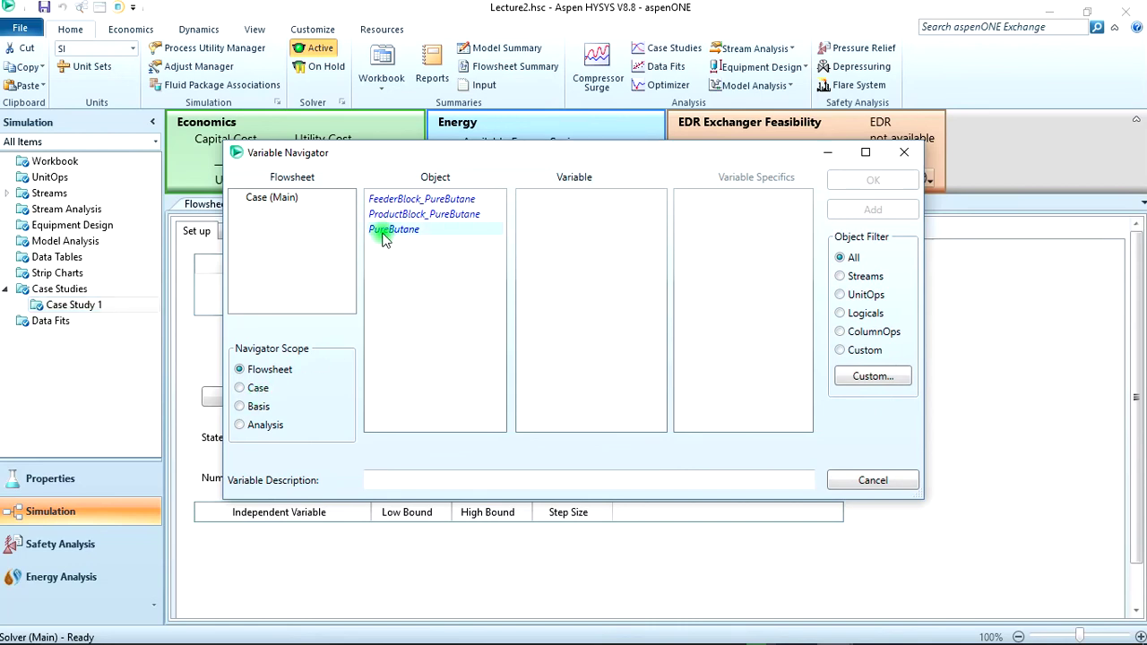
pyautogui.moveTo(661, 208); pyautogui.dragTo(666, 380)
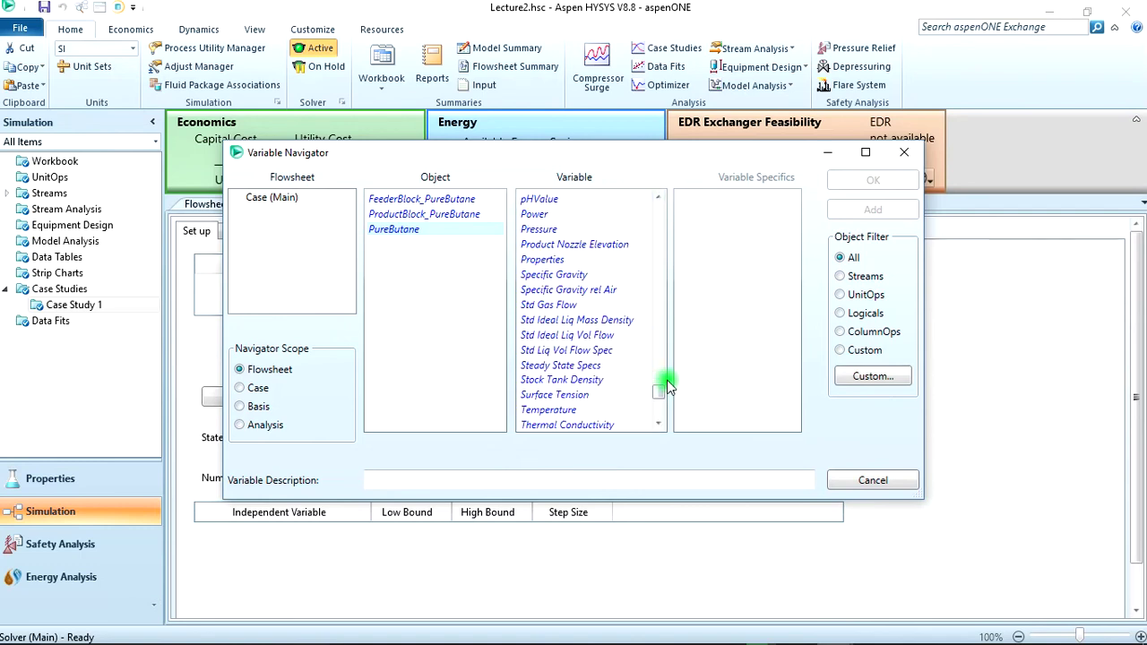
pyautogui.click(568, 410)
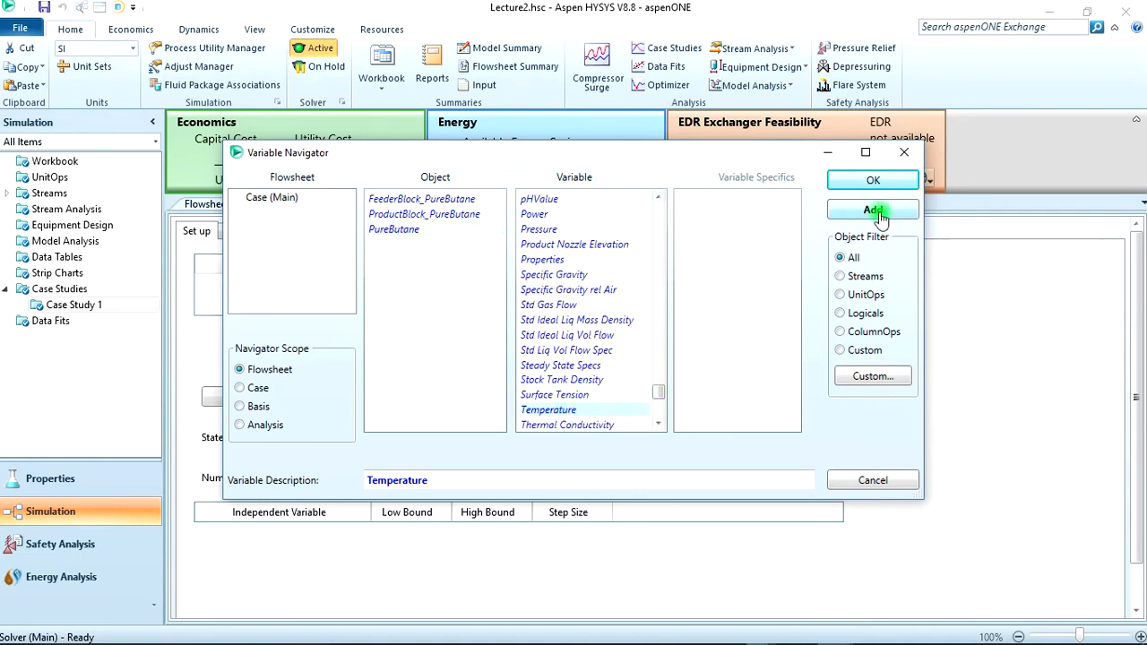
pyautogui.click(877, 212)
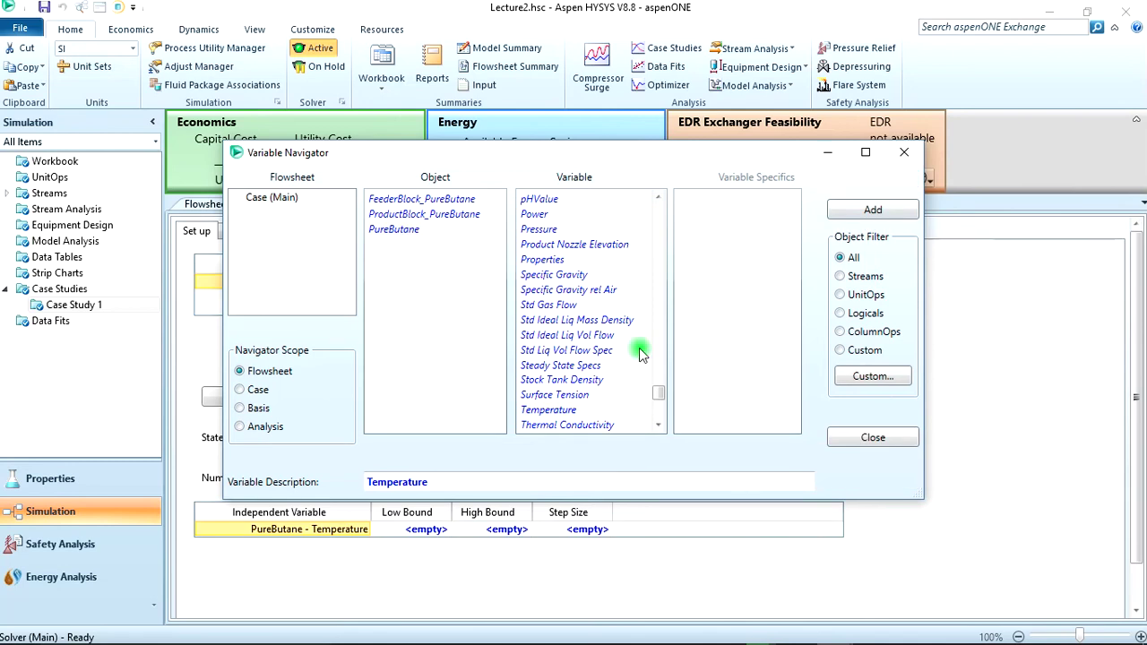
pyautogui.moveTo(663, 394); pyautogui.dragTo(655, 304)
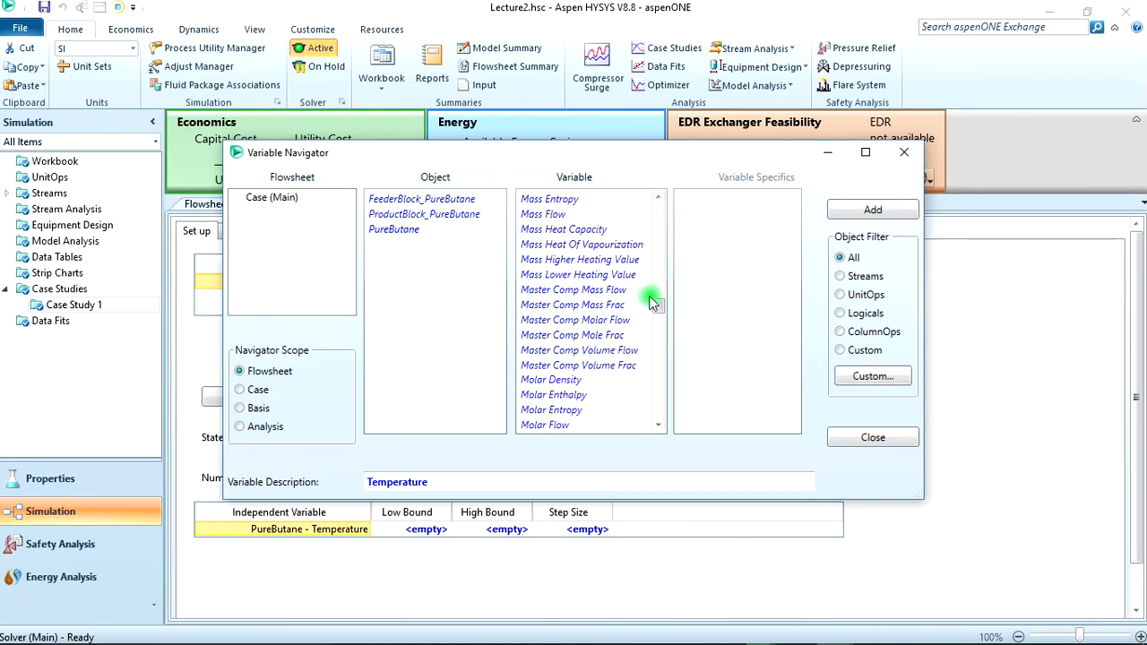
pyautogui.scroll(-2, 609, 333)
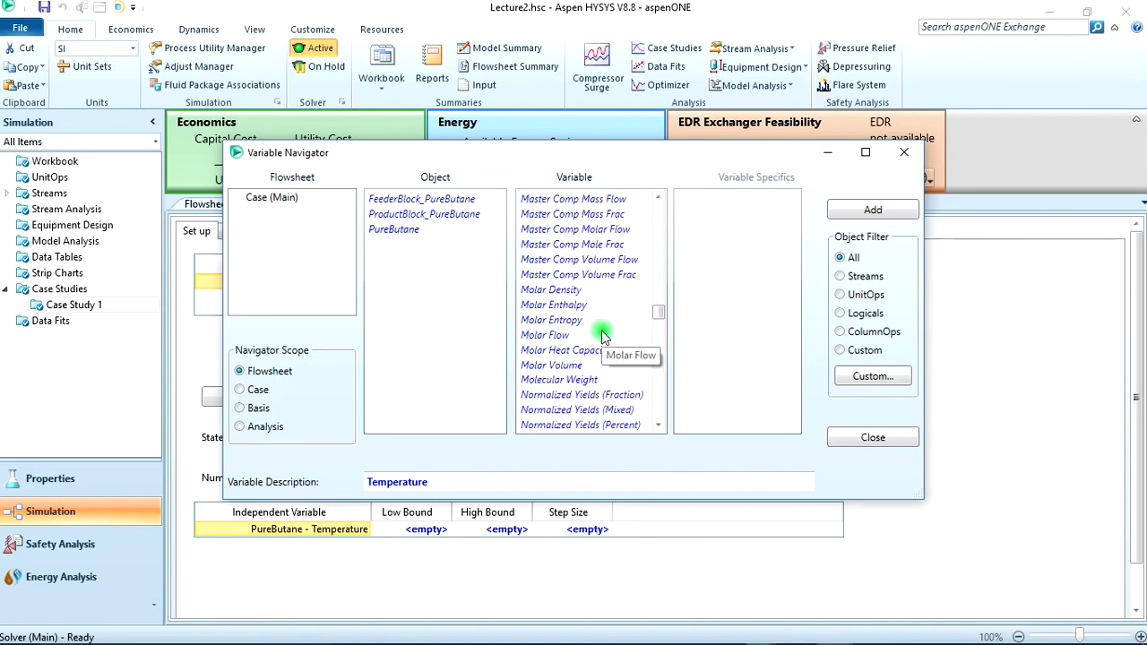
pyautogui.click(551, 366)
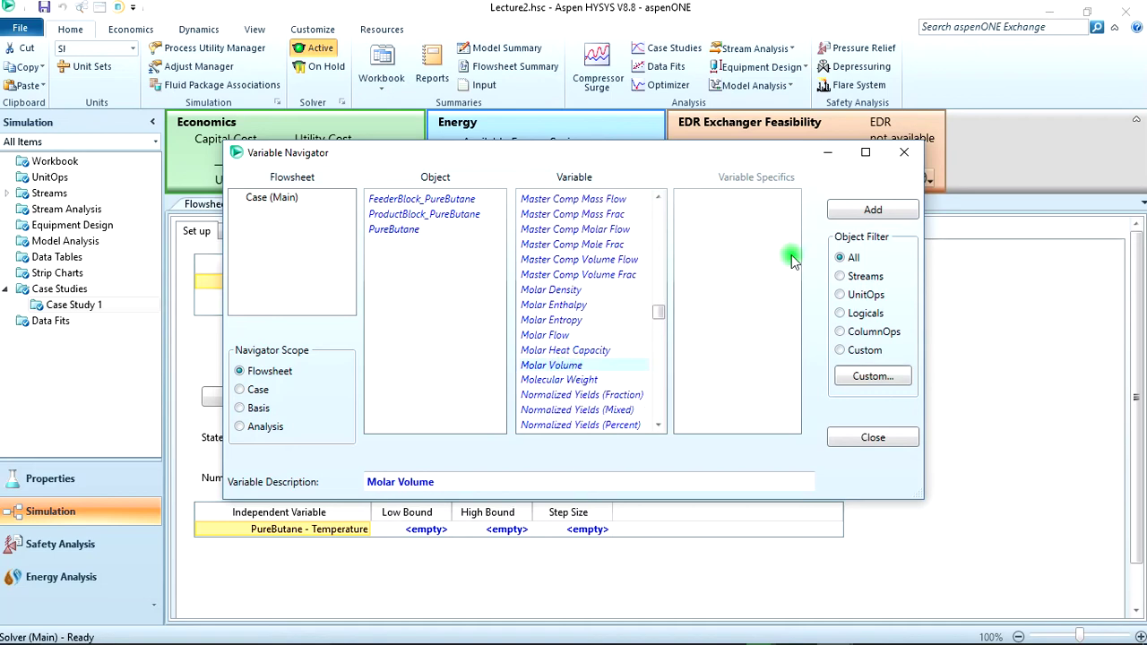
pyautogui.click(855, 213)
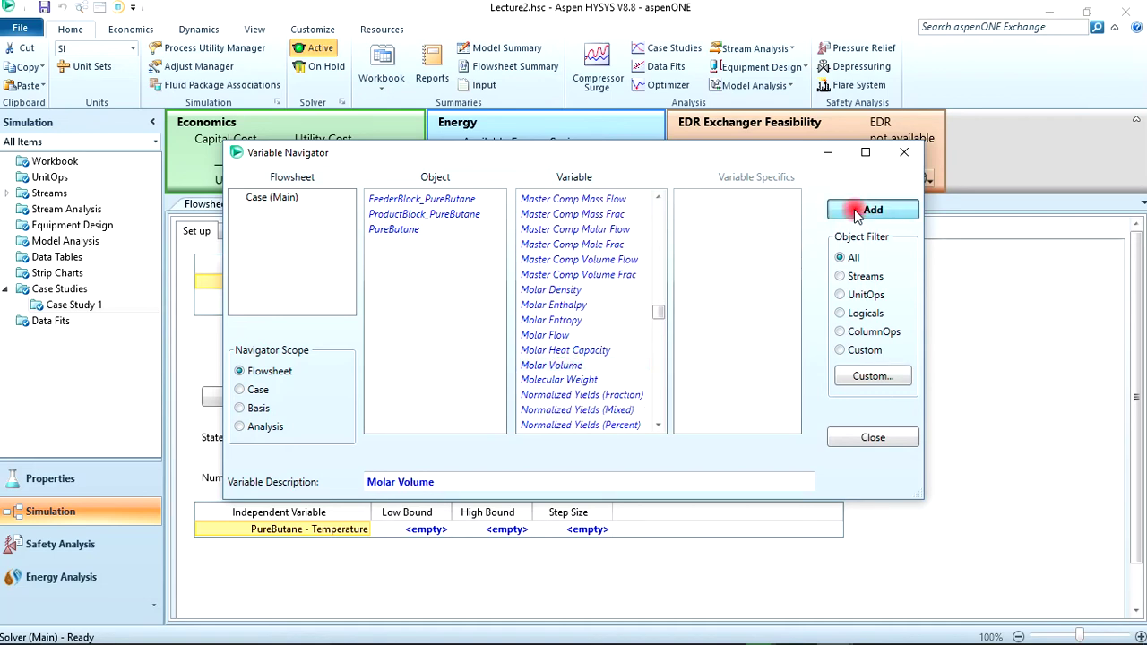
pyautogui.click(903, 156)
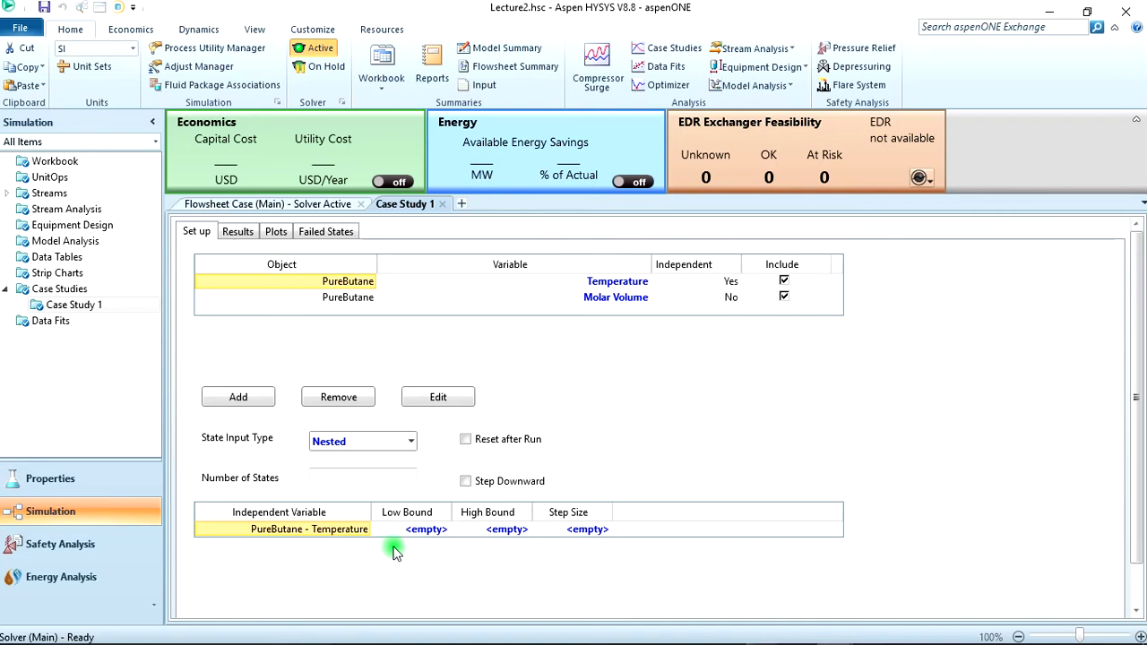
# Set the temperature sweep's low bound to 450 K and high bound to 550 K
pyautogui.click(420, 530)
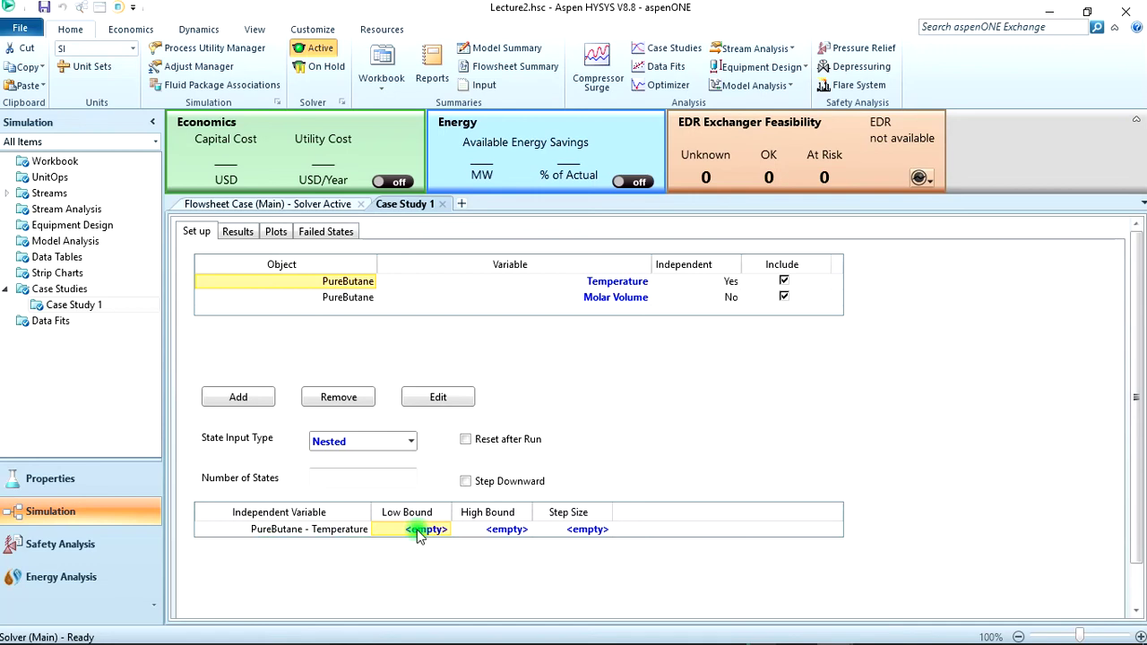
pyautogui.write('450')
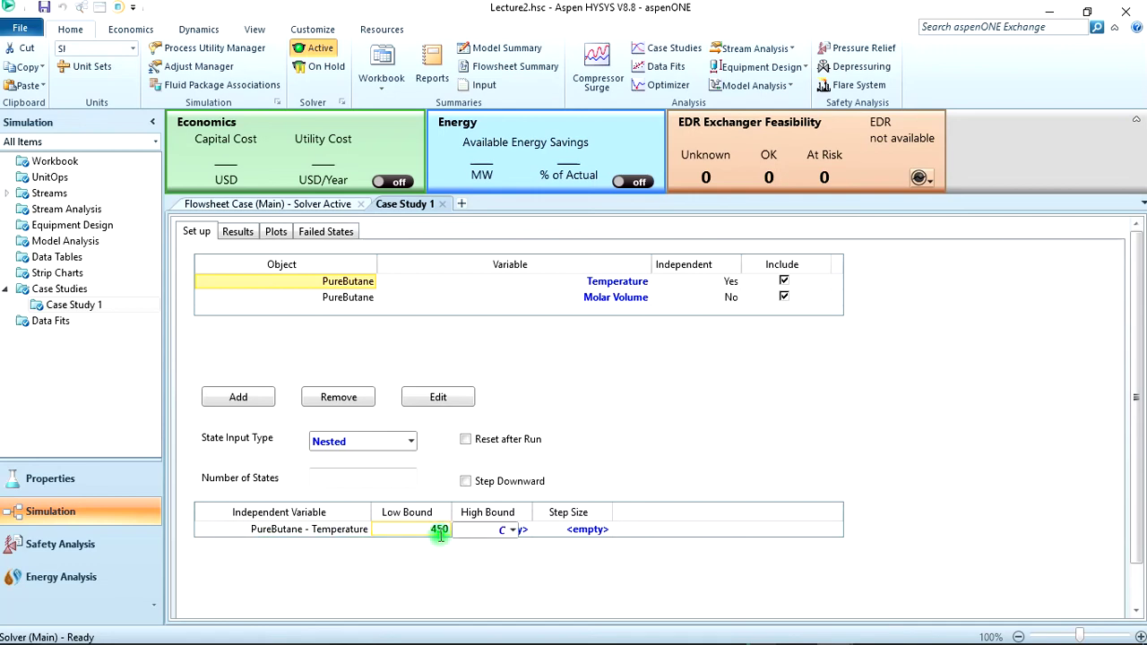
pyautogui.click(512, 529)
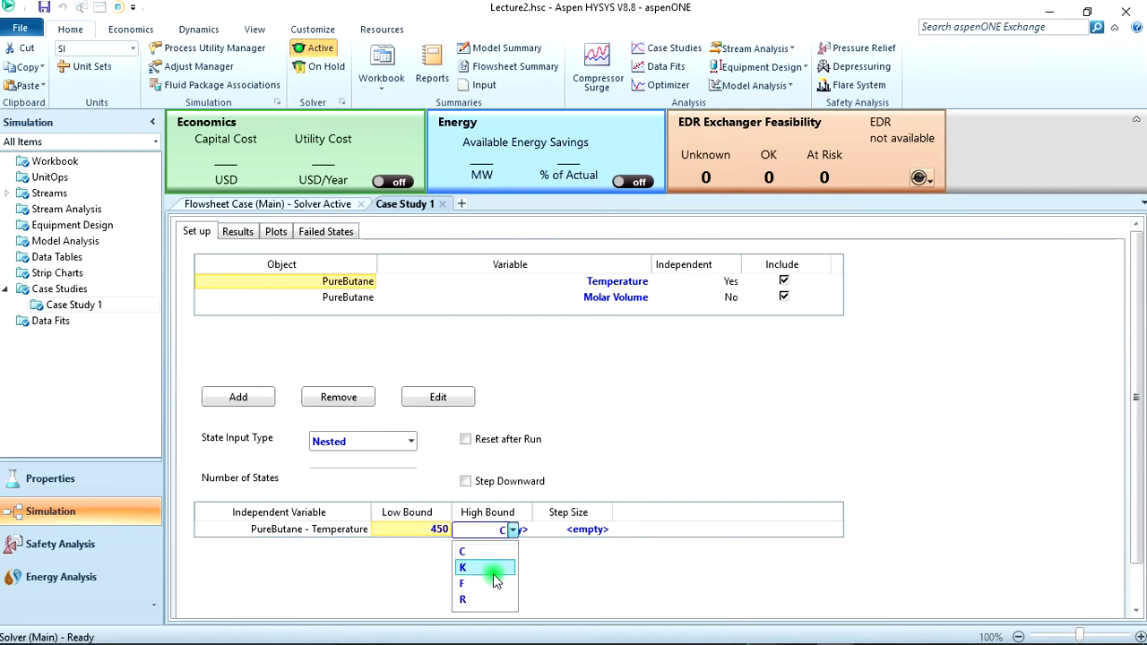
pyautogui.click(494, 573)
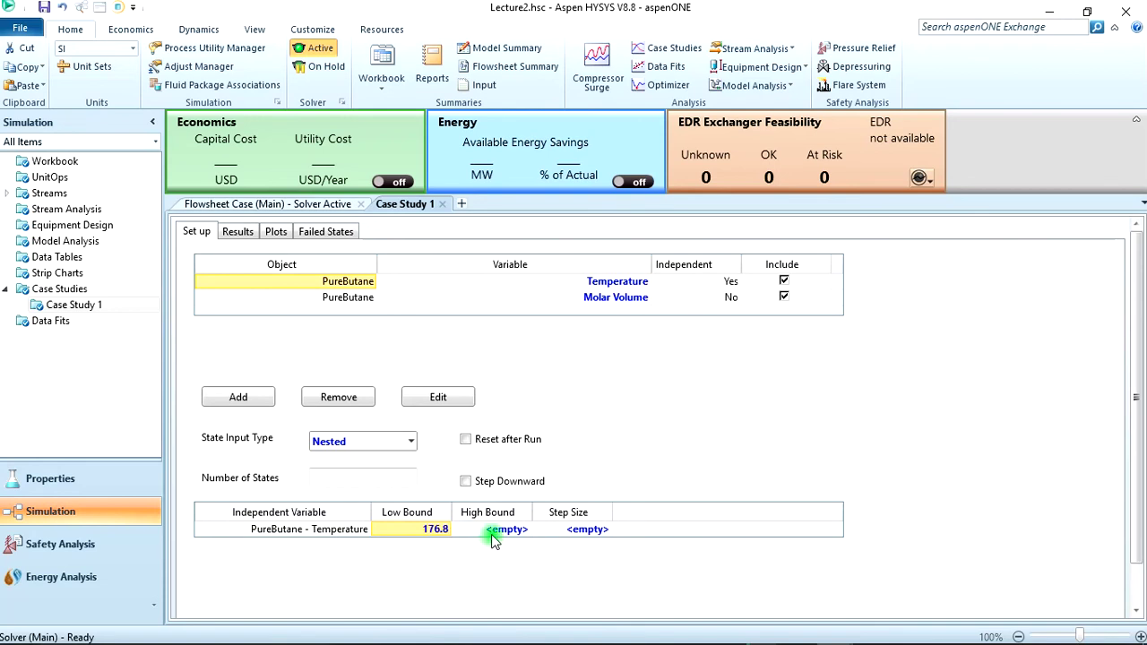
pyautogui.click(492, 531)
pyautogui.write('550')
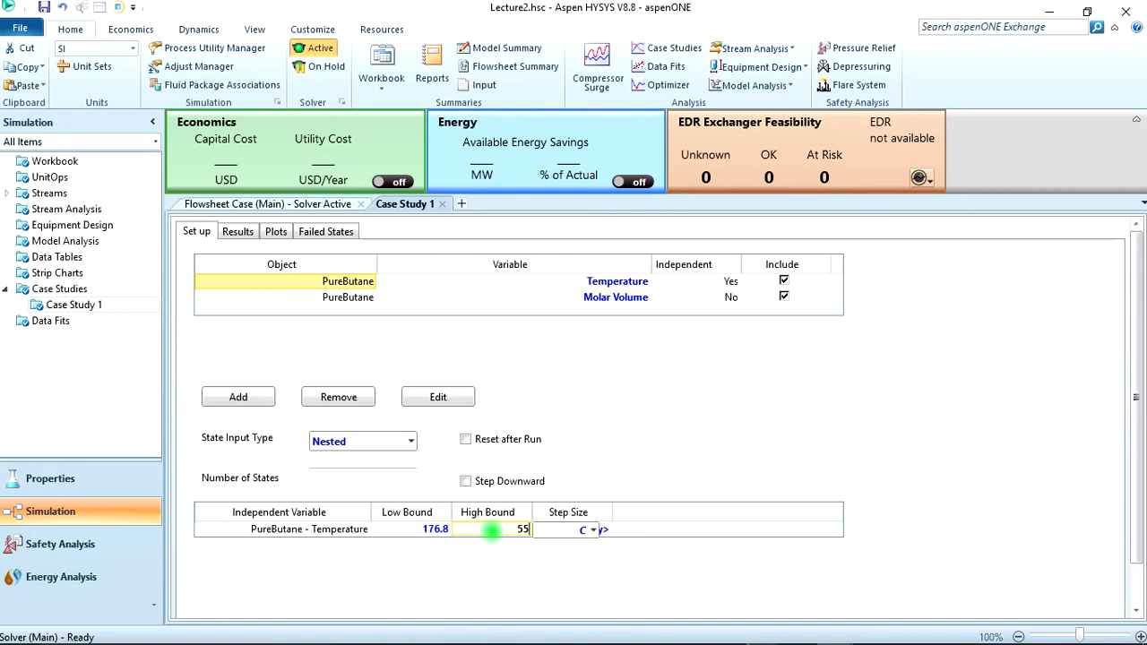
pyautogui.click(593, 529)
pyautogui.click(566, 568)
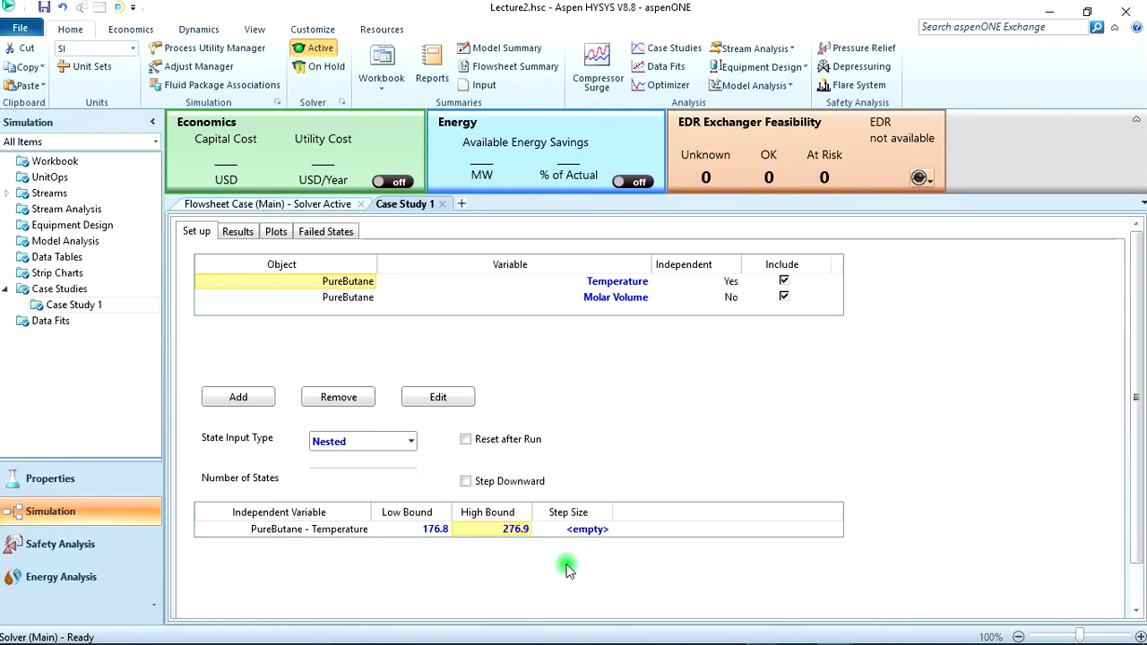
# Set the sweep step size to 10 K and enable Reset after Run
pyautogui.click(591, 533)
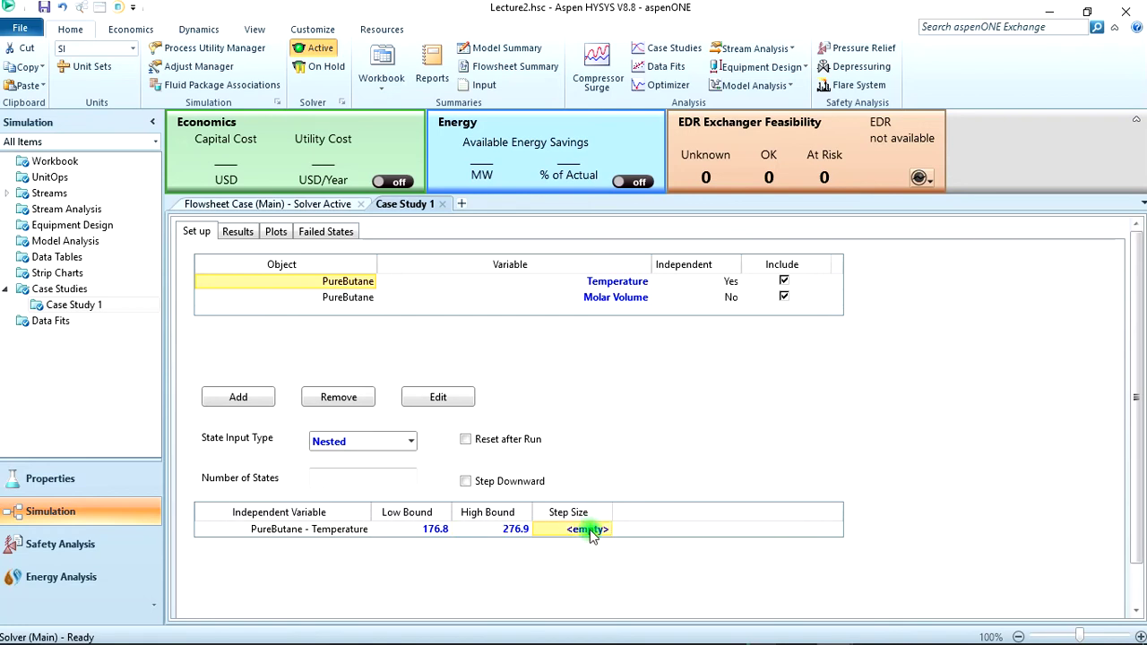
pyautogui.write('10')
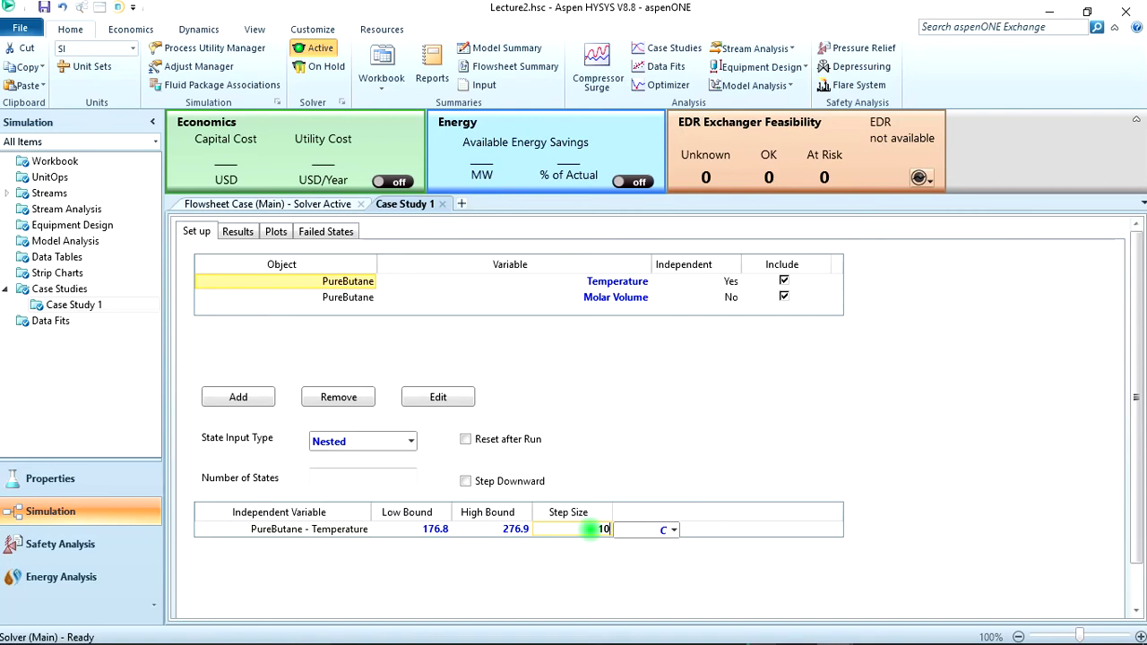
pyautogui.press('Return')
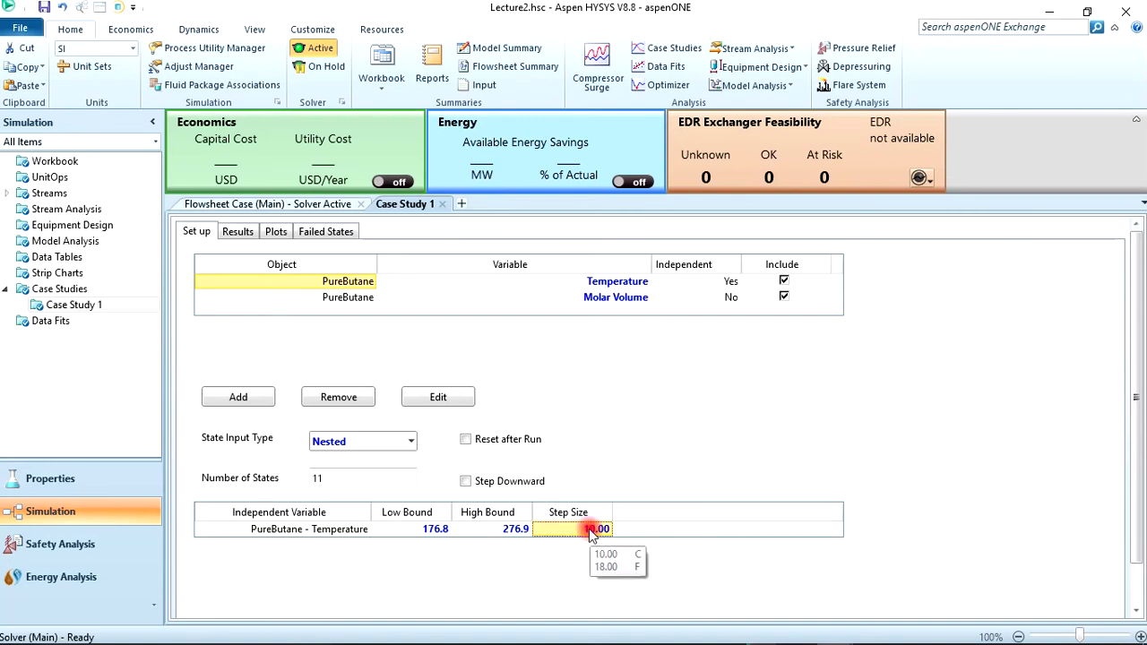
pyautogui.write('10')
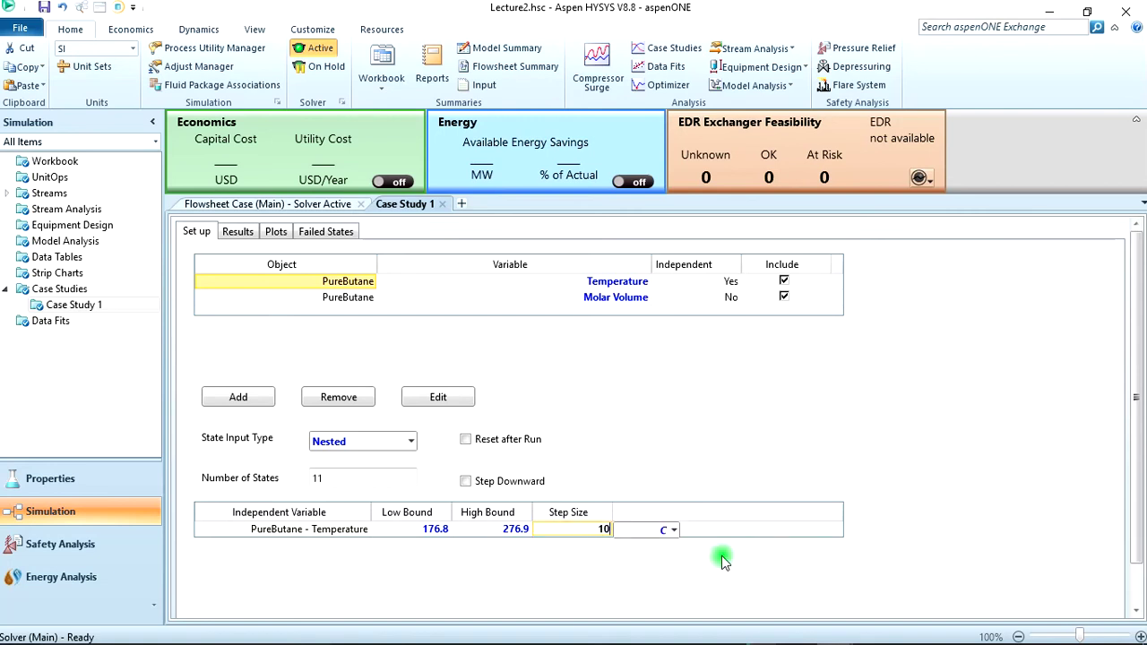
pyautogui.click(674, 530)
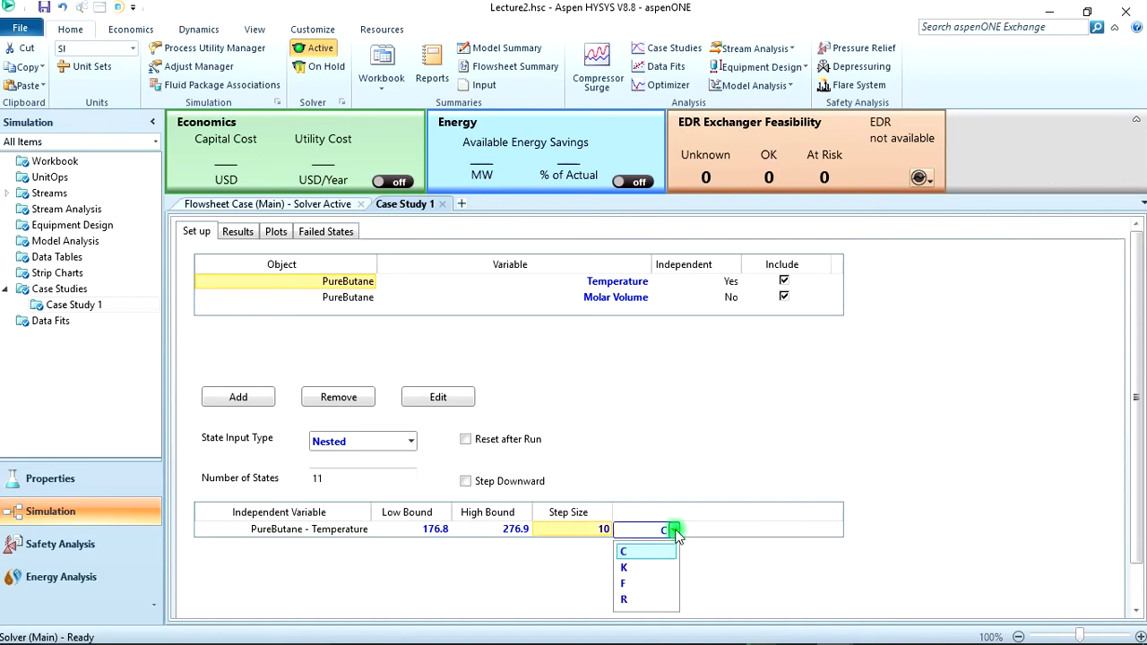
pyautogui.click(641, 568)
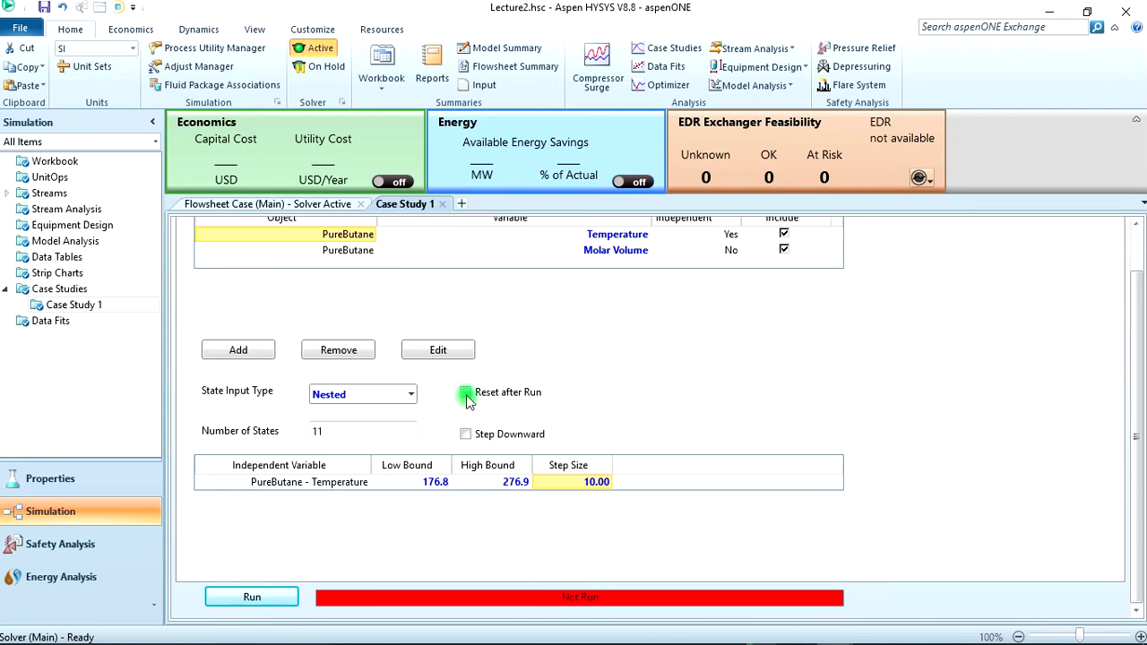
pyautogui.click(466, 394)
# Run Case Study 1 through its 11 temperature states until the Success bar appears
pyautogui.click(279, 595)
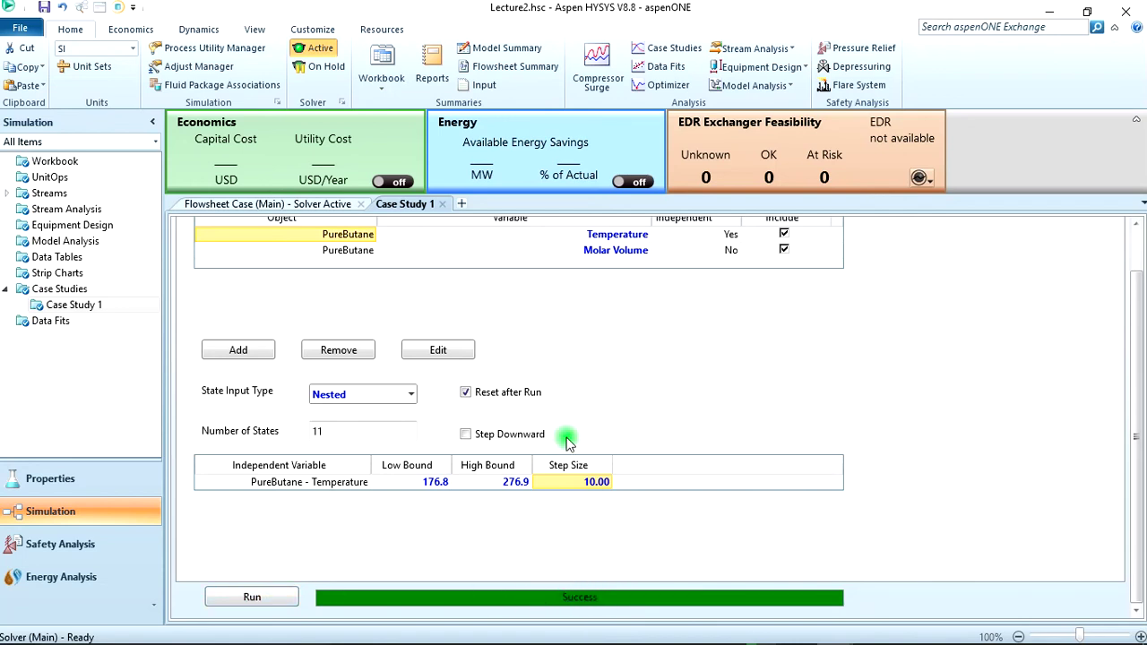
pyautogui.scroll(2, 566, 441)
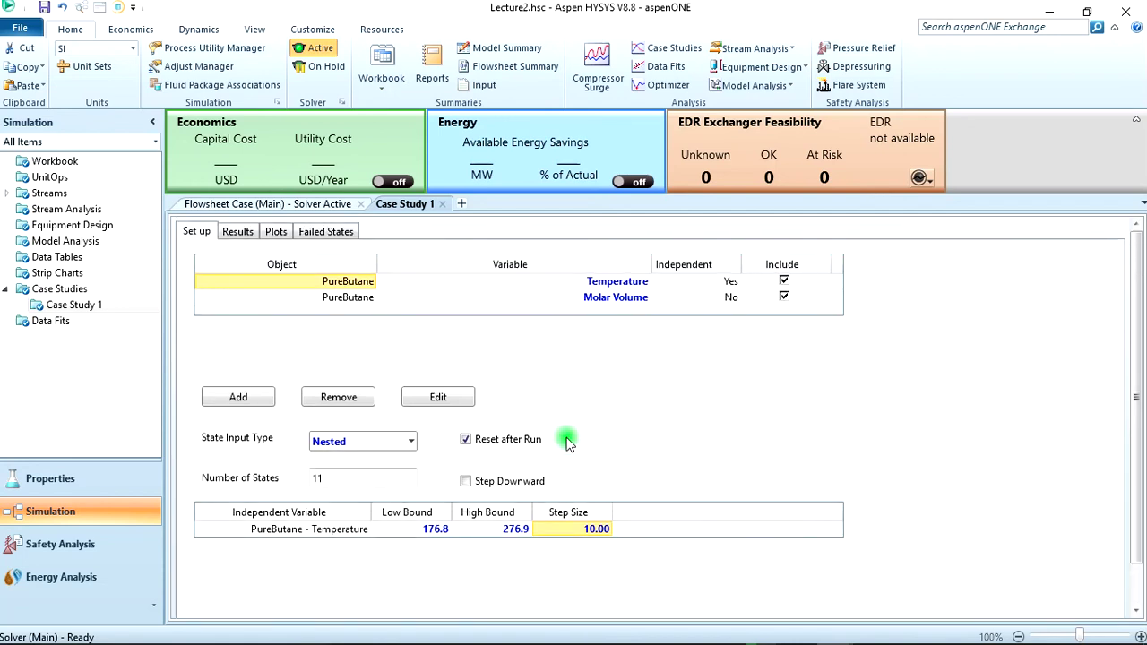
# Open Case Study 1's Results and transpose the table so each of the 11 states is a row
pyautogui.click(239, 231)
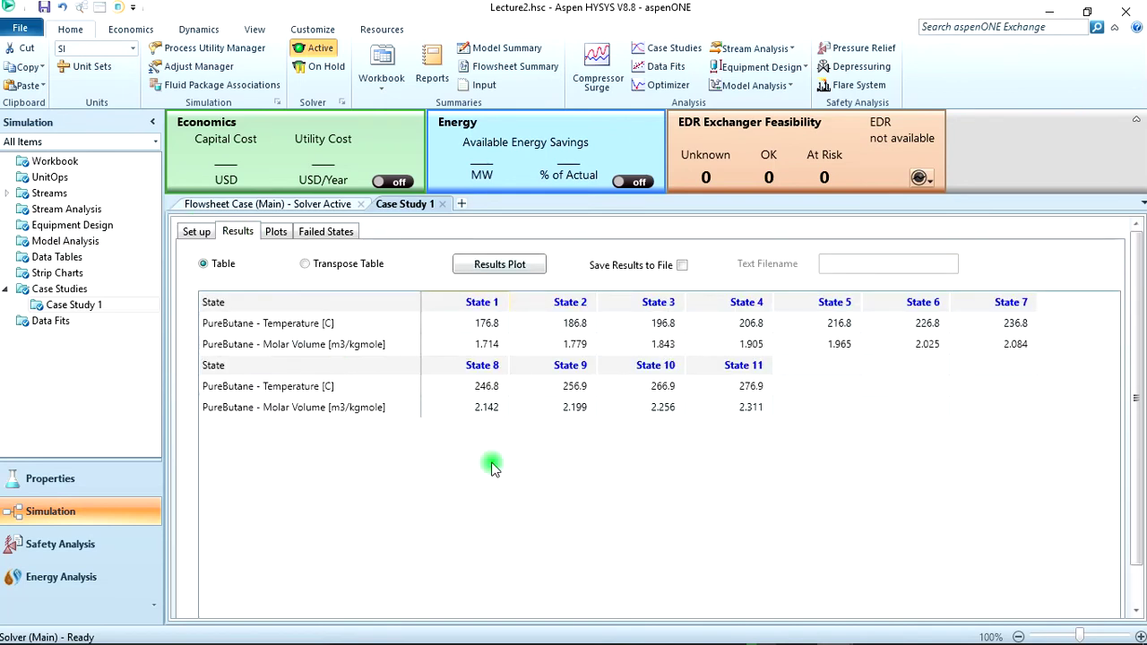
pyautogui.moveTo(575, 383)
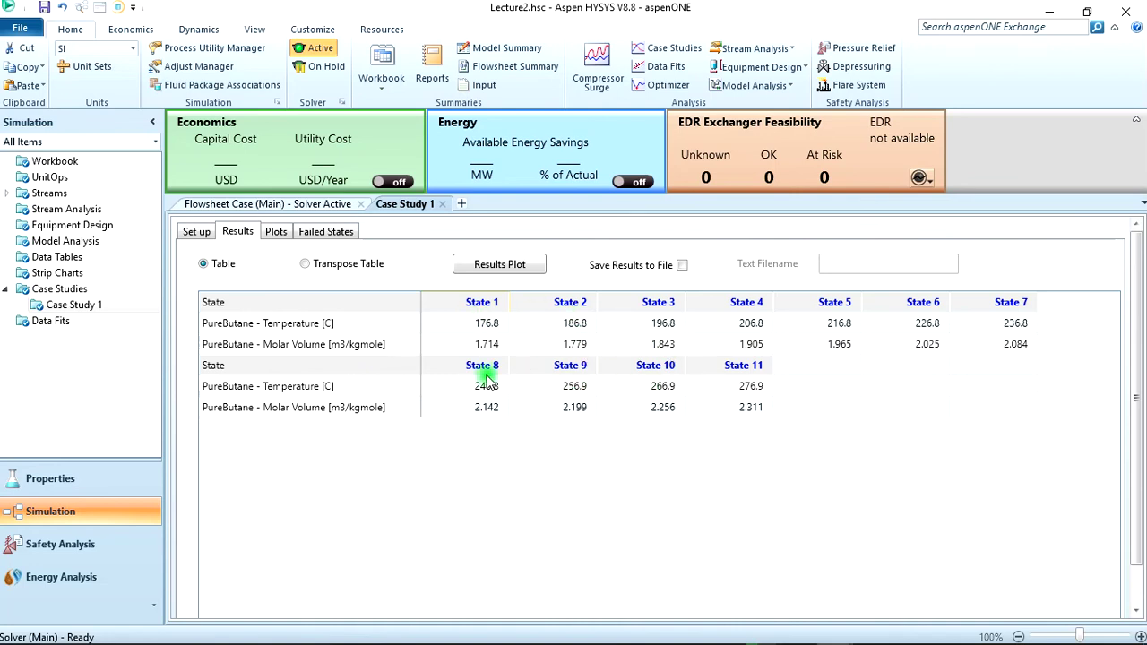
pyautogui.moveTo(584, 355)
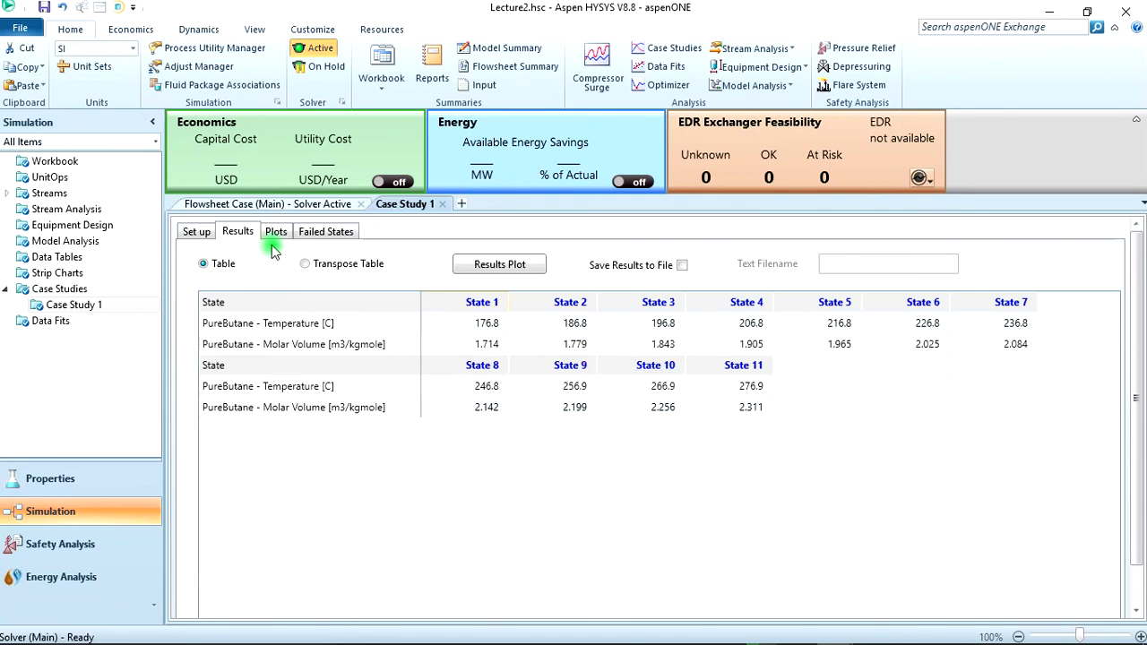
pyautogui.click(304, 267)
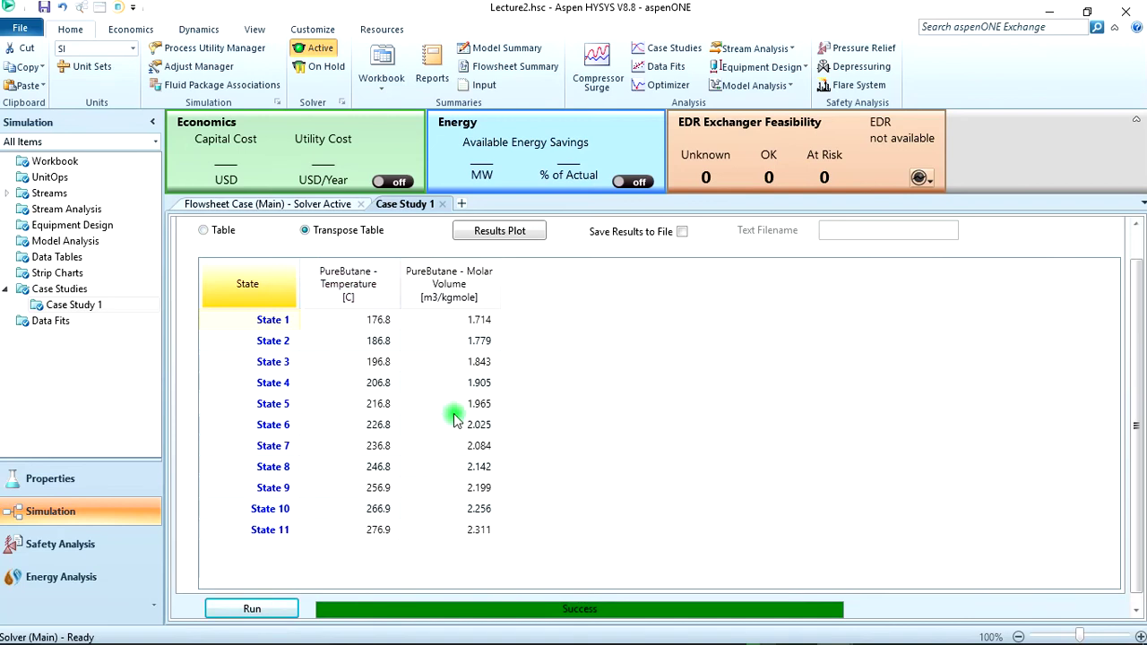
pyautogui.moveTo(455, 420)
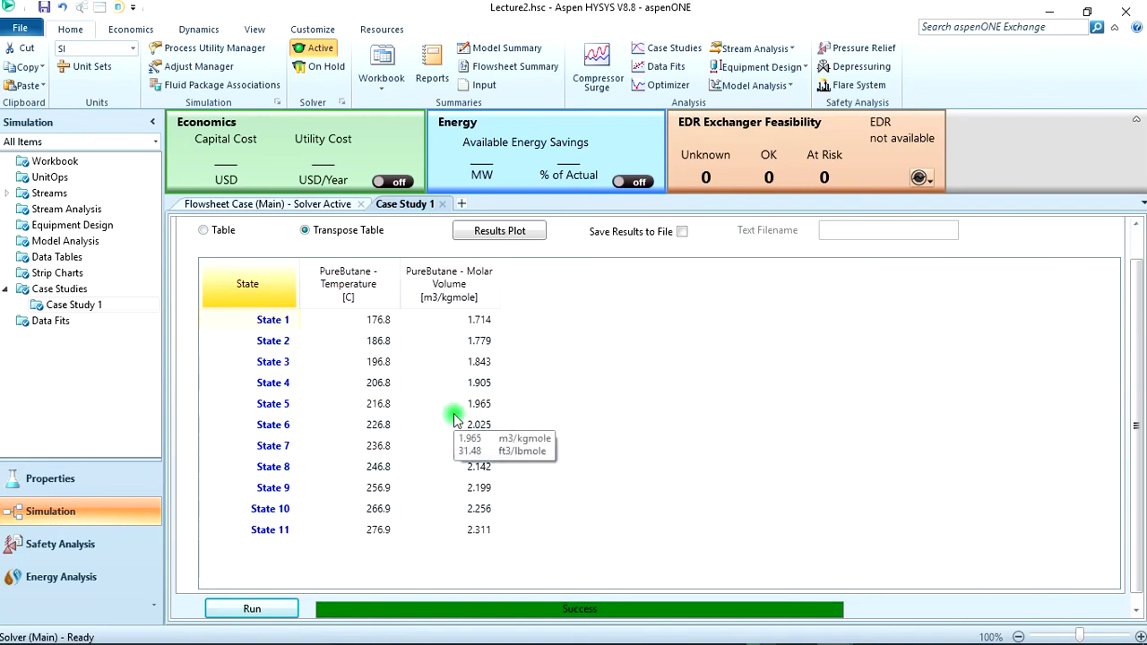
# Display the plot of molar volume versus temperature, rising from 1.714 to 2.311 m3/kgmole, and open its context menu
pyautogui.click(503, 232)
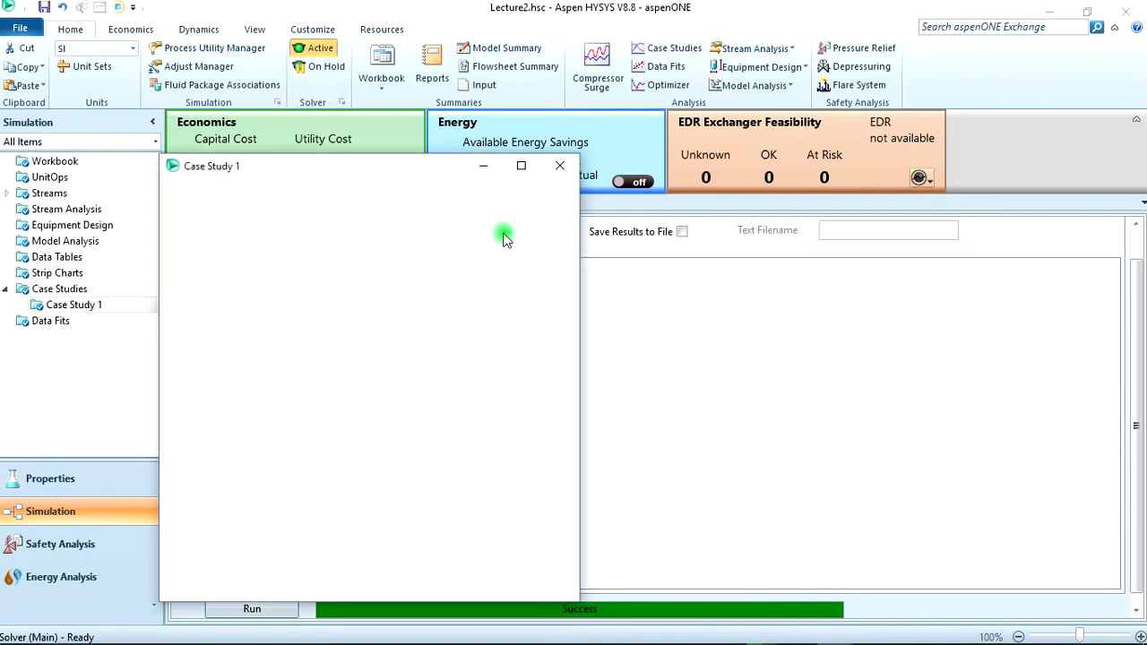
pyautogui.moveTo(351, 356)
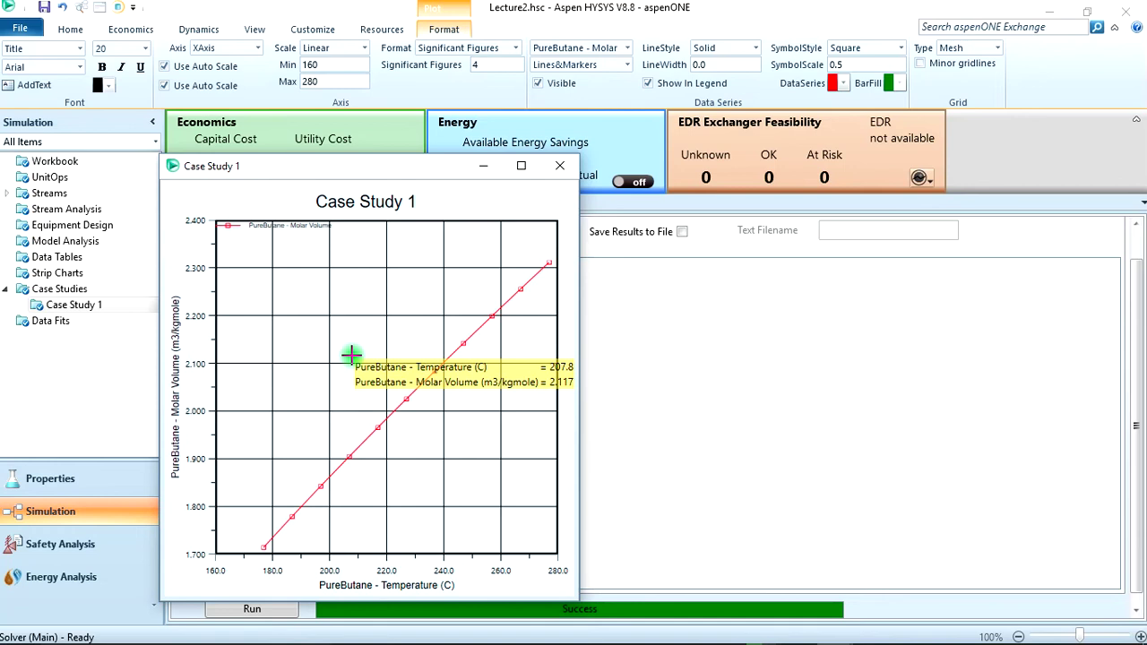
pyautogui.rightClick(287, 280)
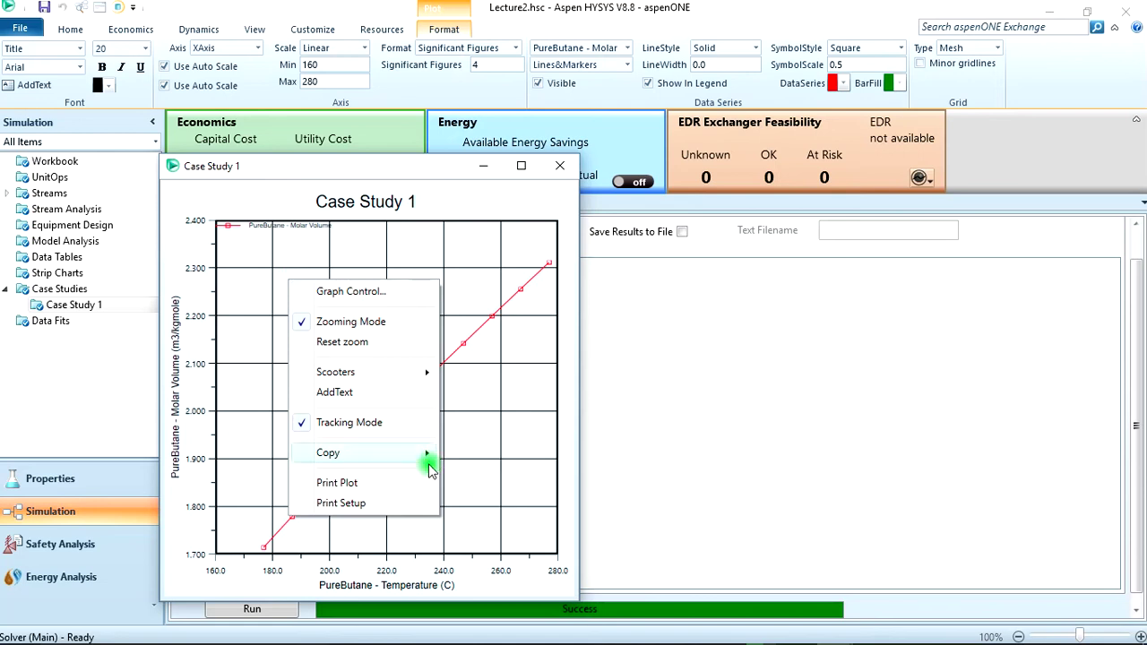
# Print the plot to 'Temp vs MV plot.pdf' in Genius Creed Hysys Training and close the plot window
pyautogui.click(380, 482)
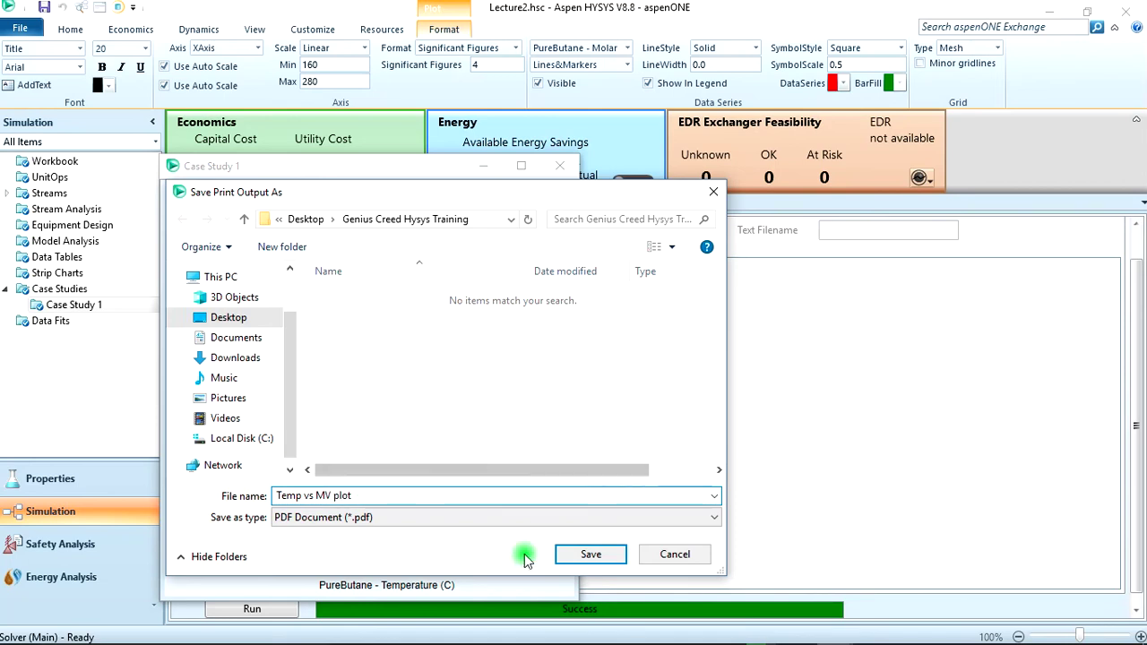
pyautogui.click(581, 553)
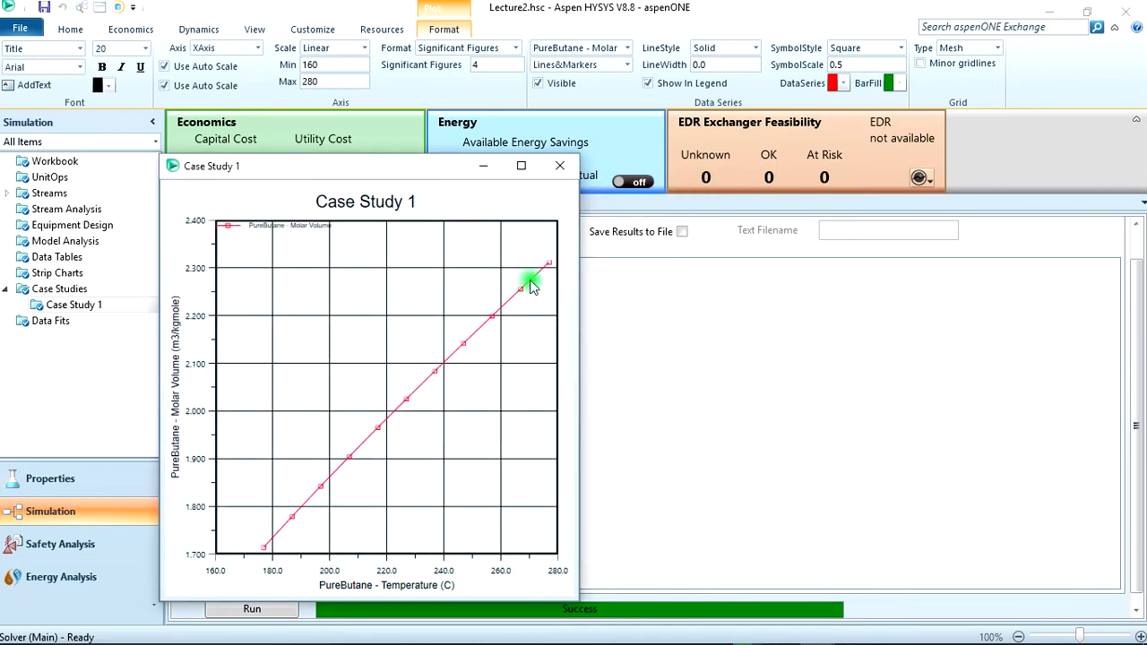
pyautogui.click(561, 169)
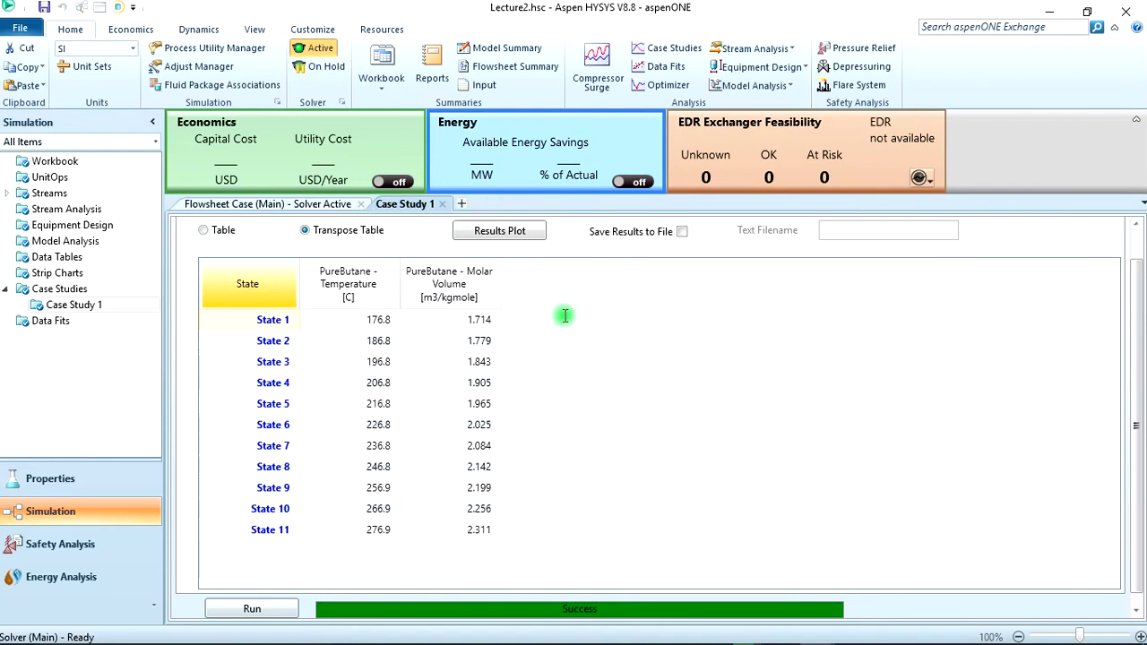
pyautogui.press('super+e')
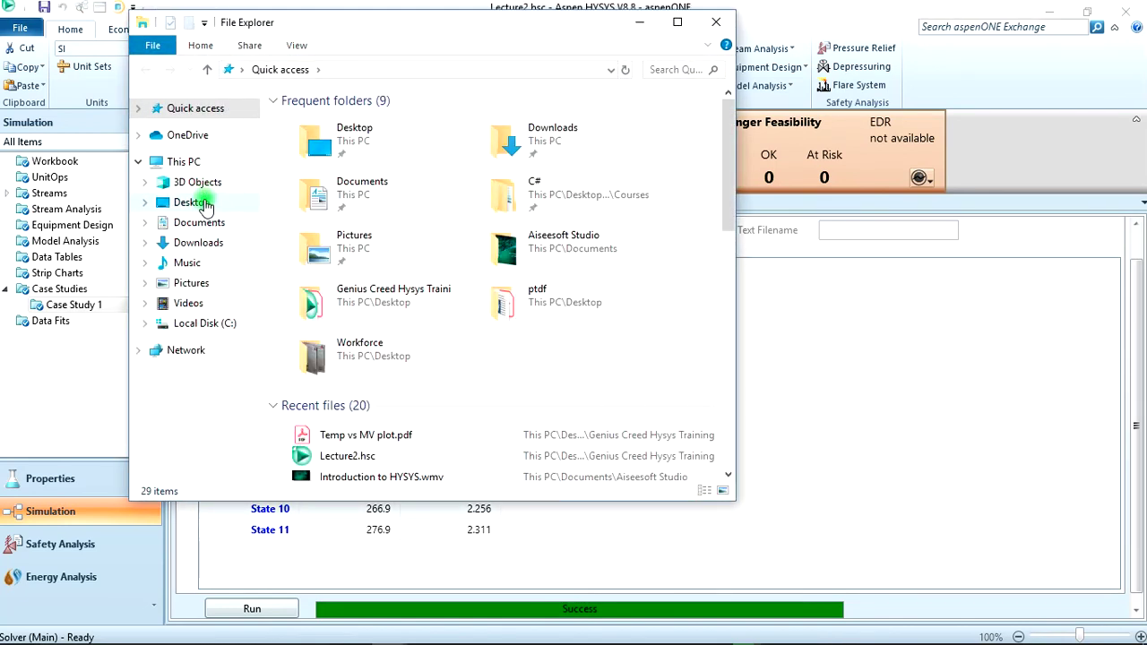
# Go to the Desktop and open the Genius Creed Hysys Training folder
pyautogui.click(201, 203)
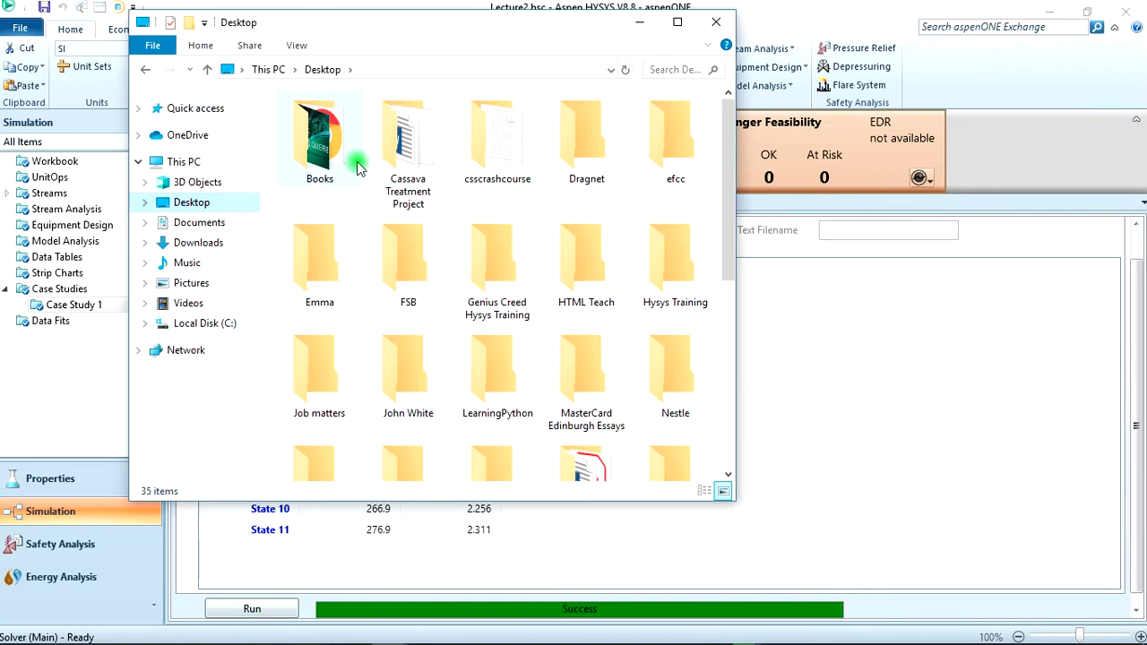
pyautogui.doubleClick(481, 295)
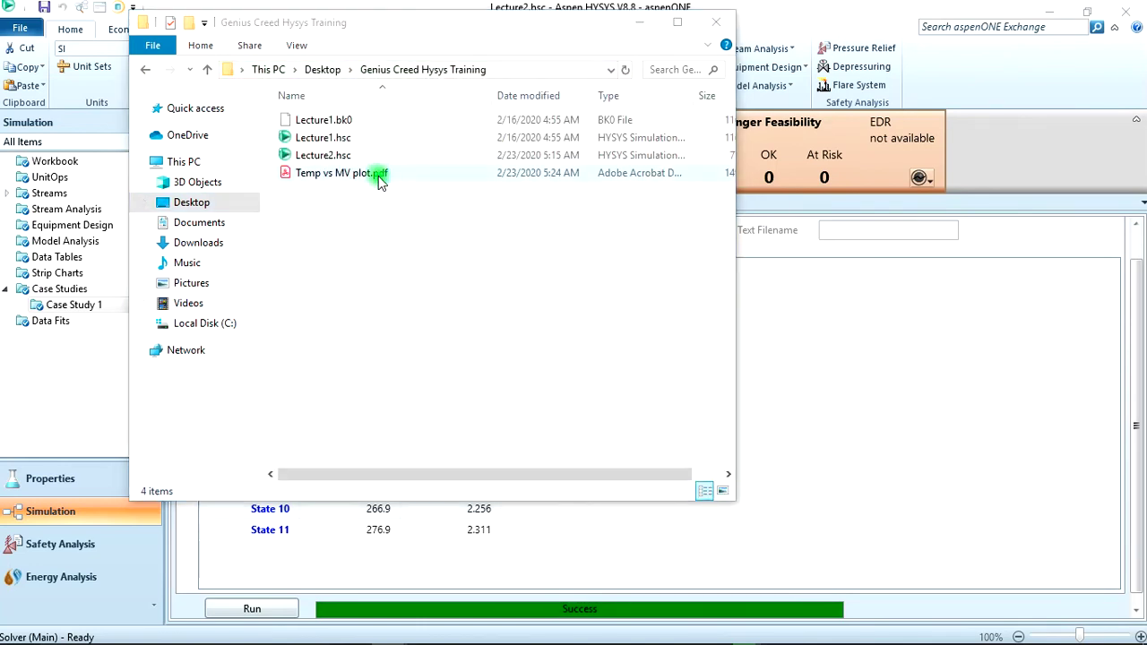
# Open Temp vs MV plot.pdf in Acrobat, scroll through the exported chart, then minimize Acrobat
pyautogui.click(378, 177)
pyautogui.doubleClick(378, 177)
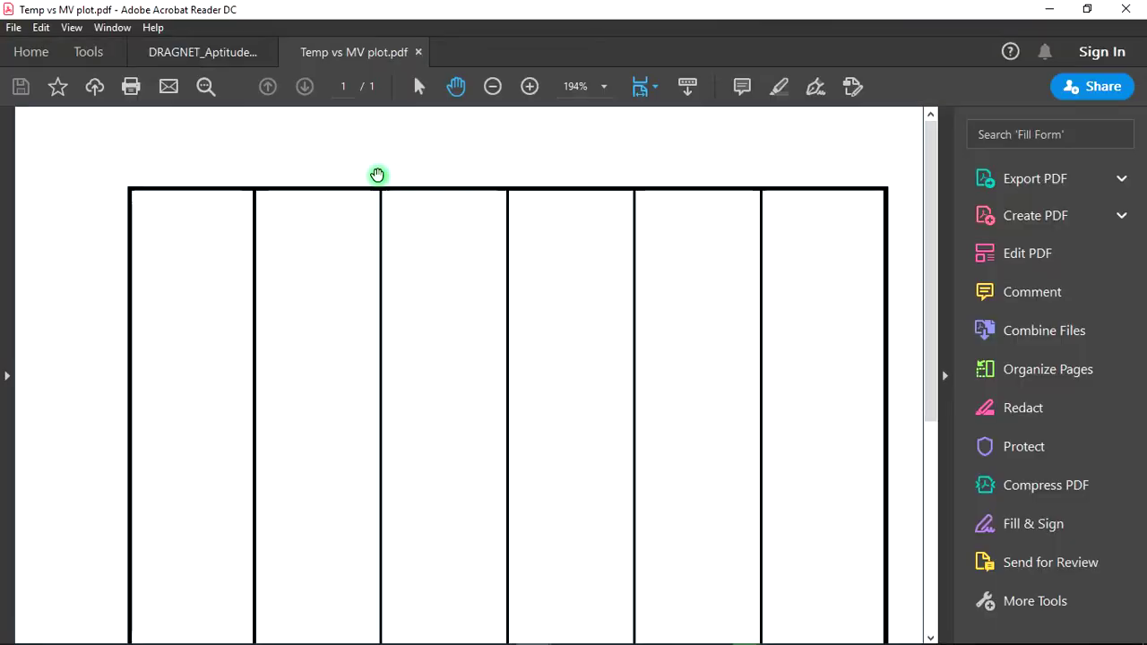
pyautogui.scroll(-5, 421, 254)
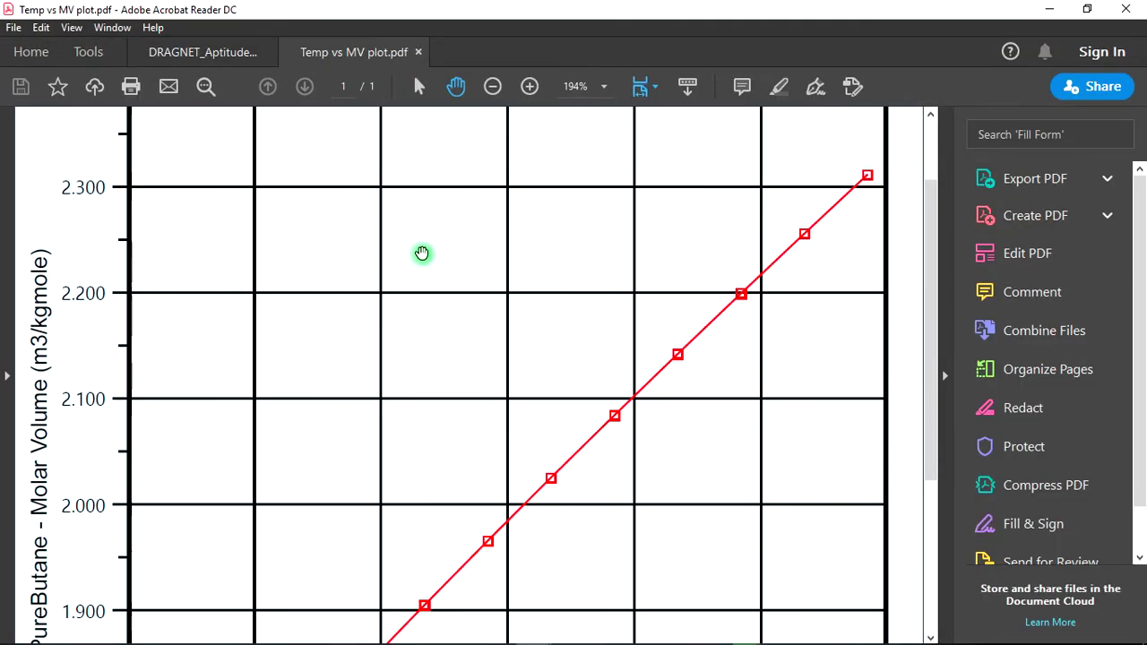
pyautogui.keyDown('ctrl'); pyautogui.scroll(-2, 421, 254); pyautogui.keyUp('ctrl')
pyautogui.scroll(2, 421, 253)
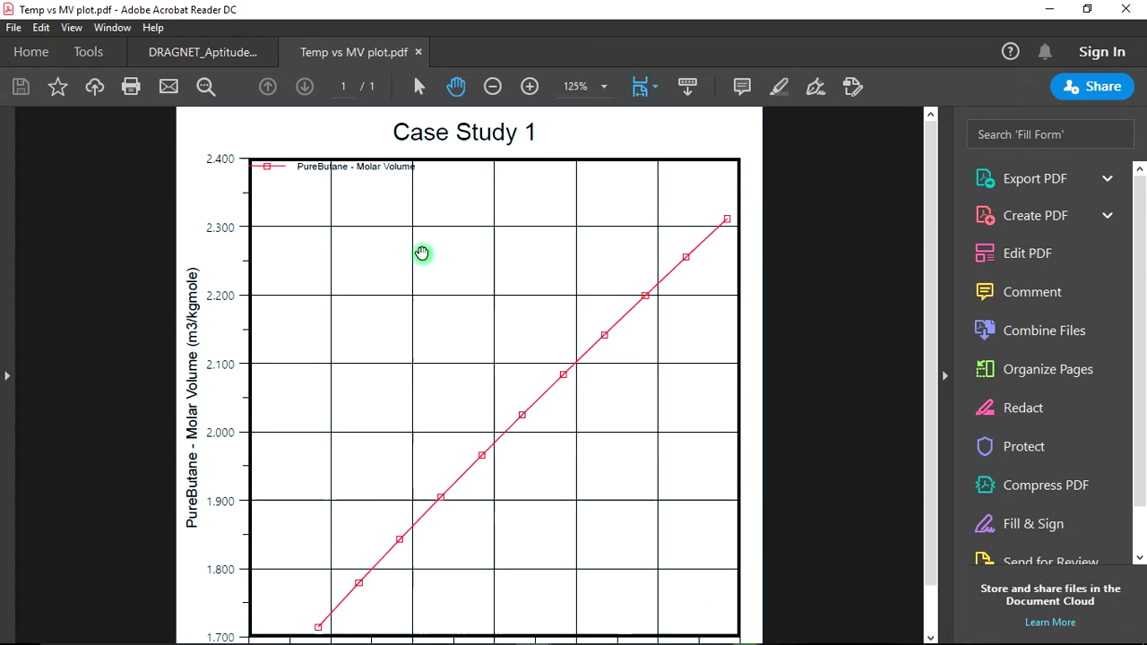
pyautogui.scroll(-1, 421, 254)
pyautogui.scroll(1, 421, 253)
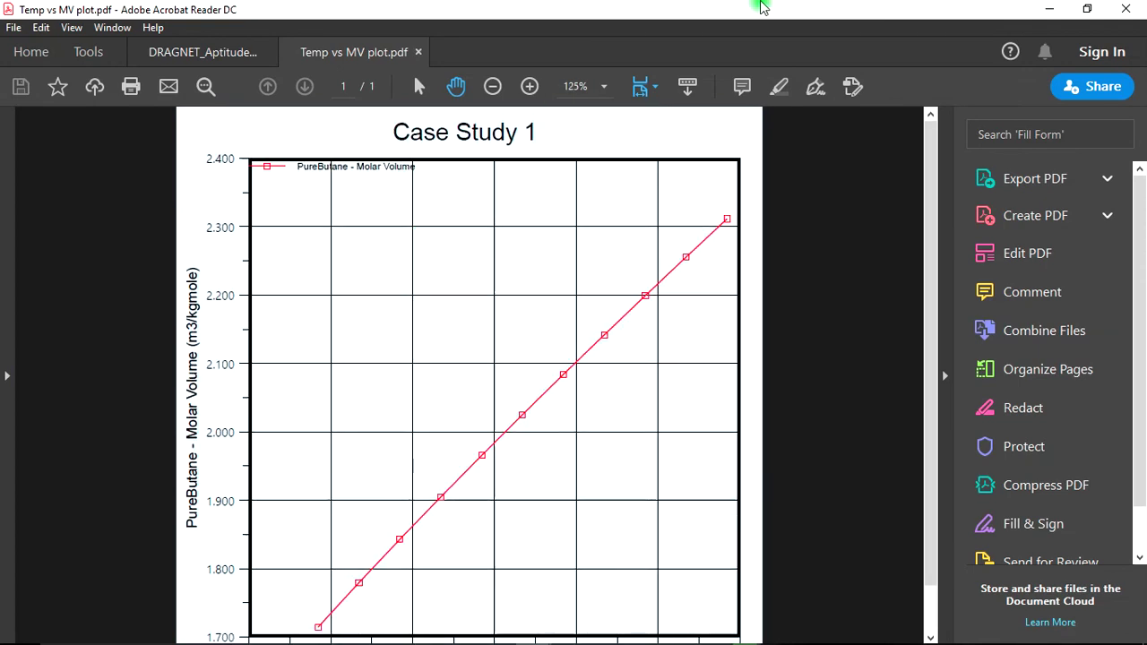
pyautogui.click(1055, 9)
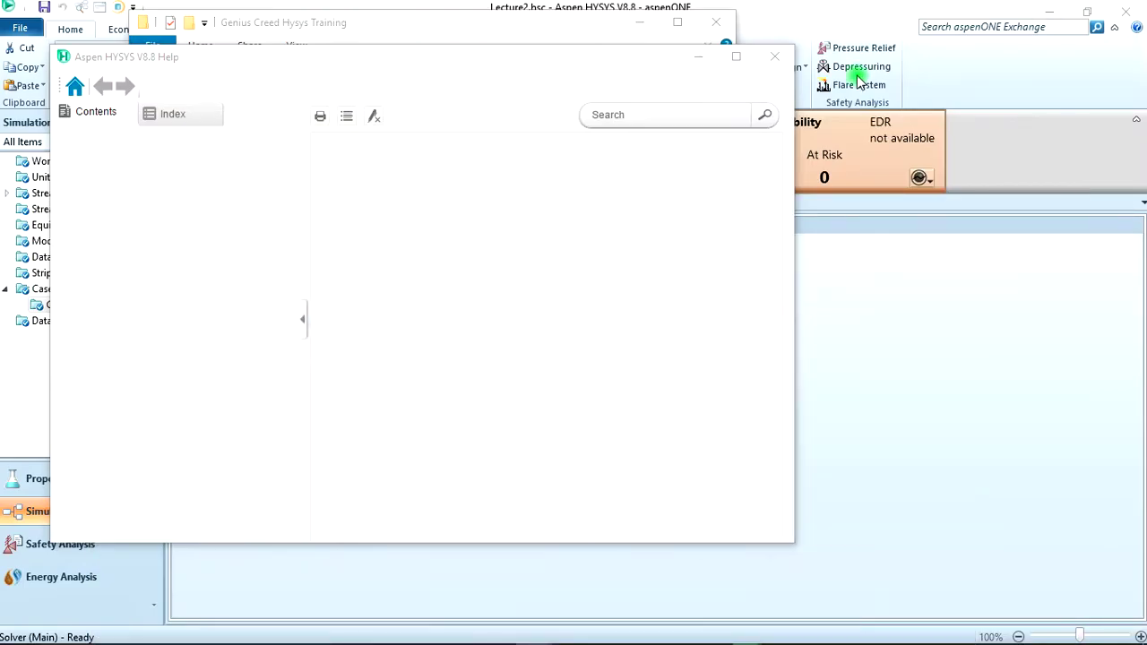
# Close the HYSYS help window, clear the file selection and minimize the file browser
pyautogui.click(776, 57)
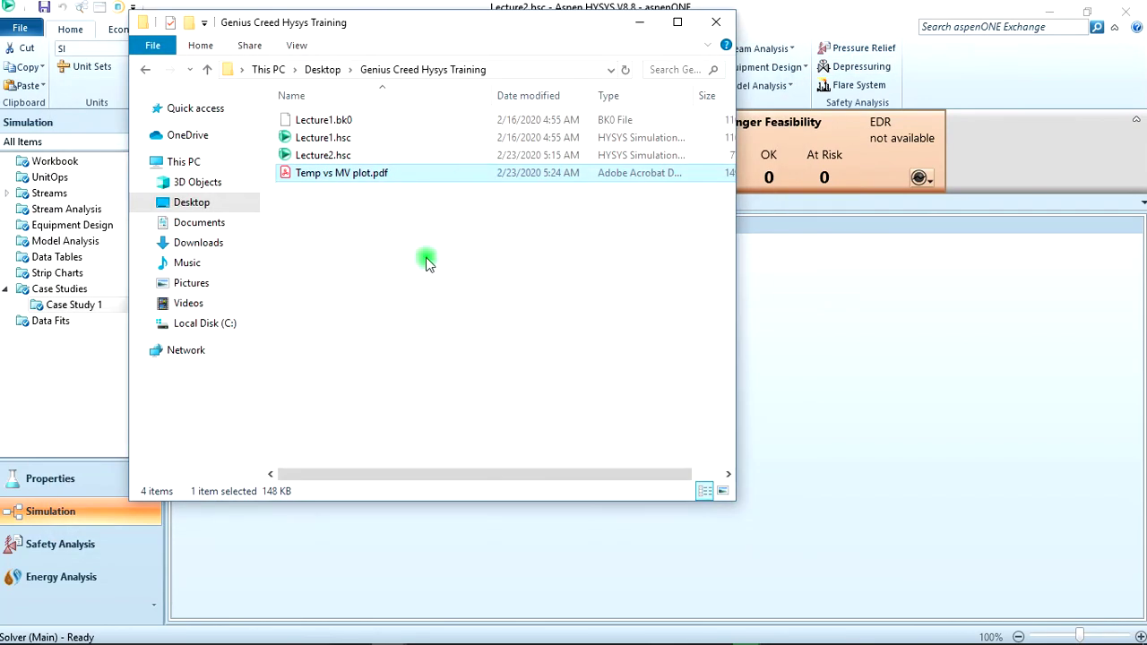
pyautogui.click(420, 278)
pyautogui.click(638, 23)
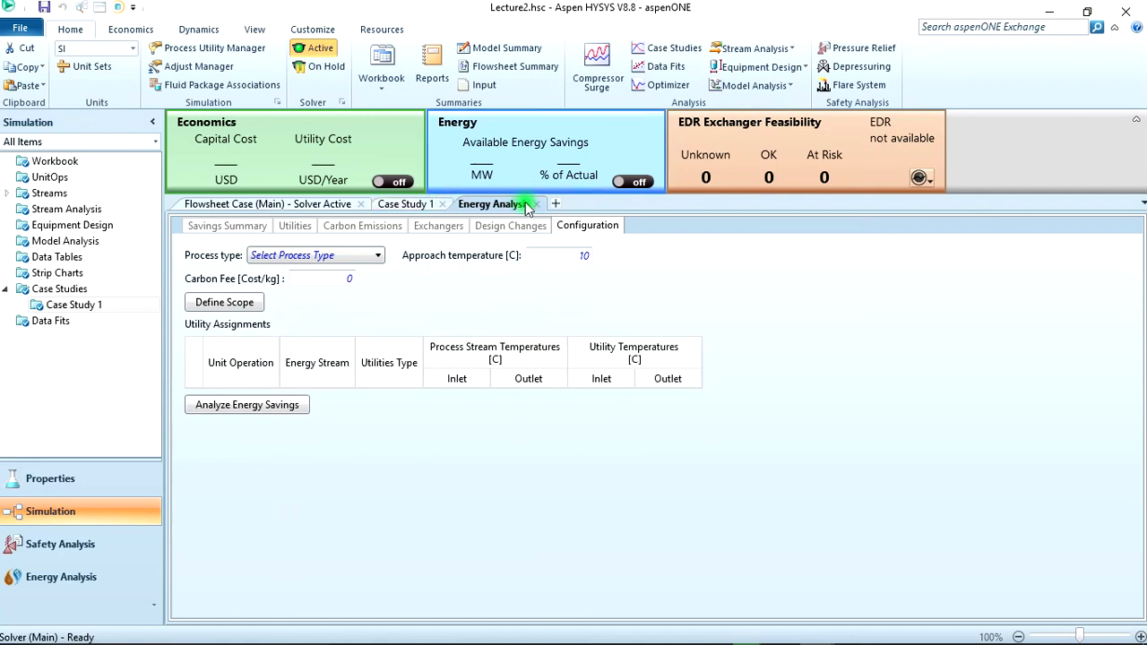
# Close Energy Analysis and display the Case Study 1 plot of molar volume versus temperature
pyautogui.click(535, 204)
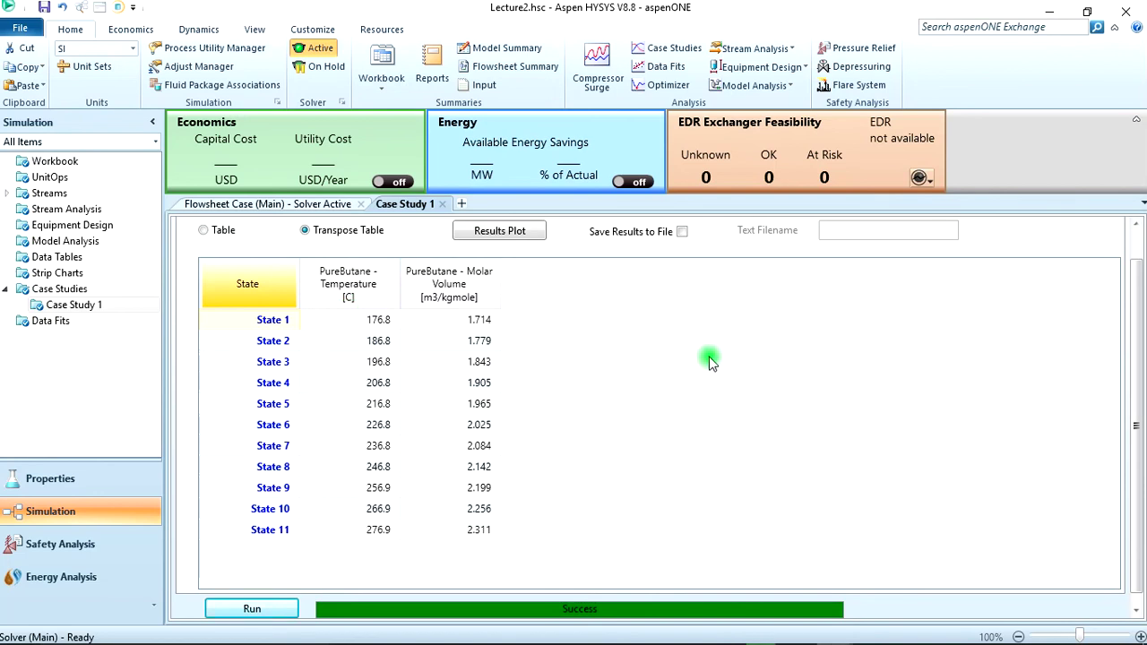
pyautogui.moveTo(1137, 332); pyautogui.dragTo(1136, 298)
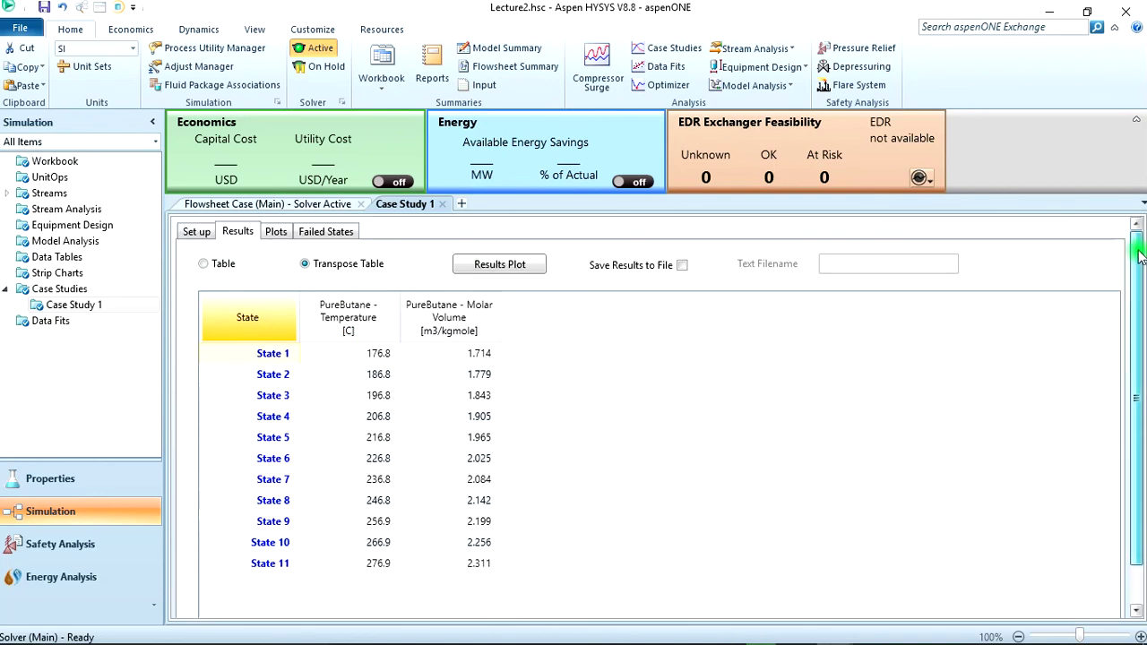
pyautogui.click(276, 231)
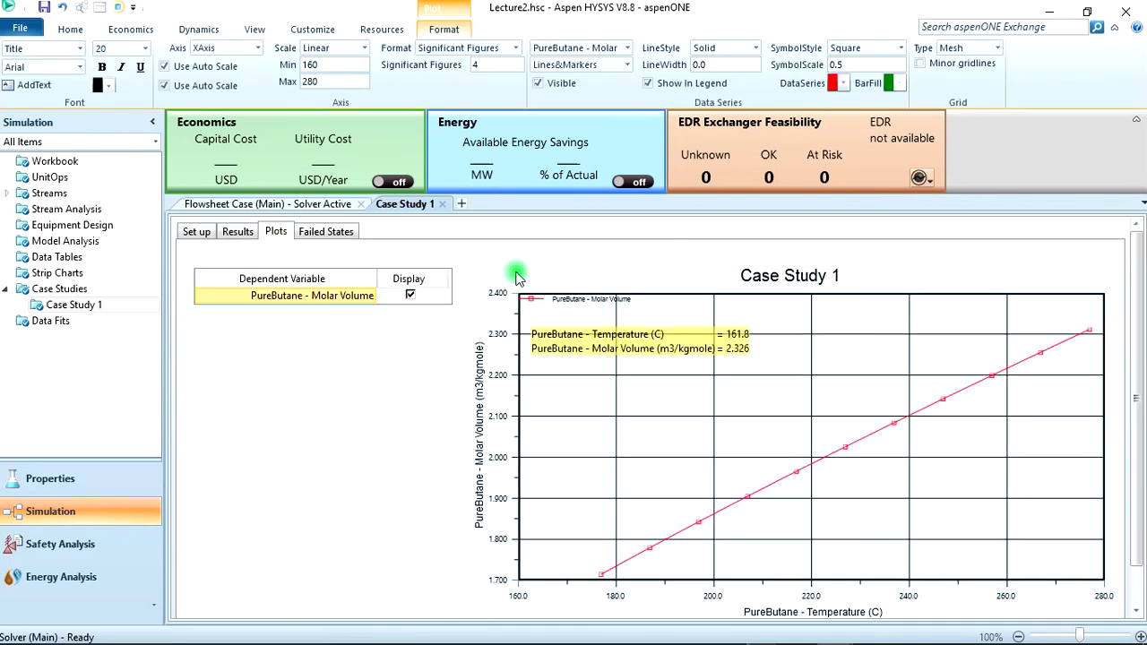
# Print the Case Study 1 datasheet to a PDF named 'Temp vs MV of butane case study'
pyautogui.rightClick(346, 423)
pyautogui.click(403, 430)
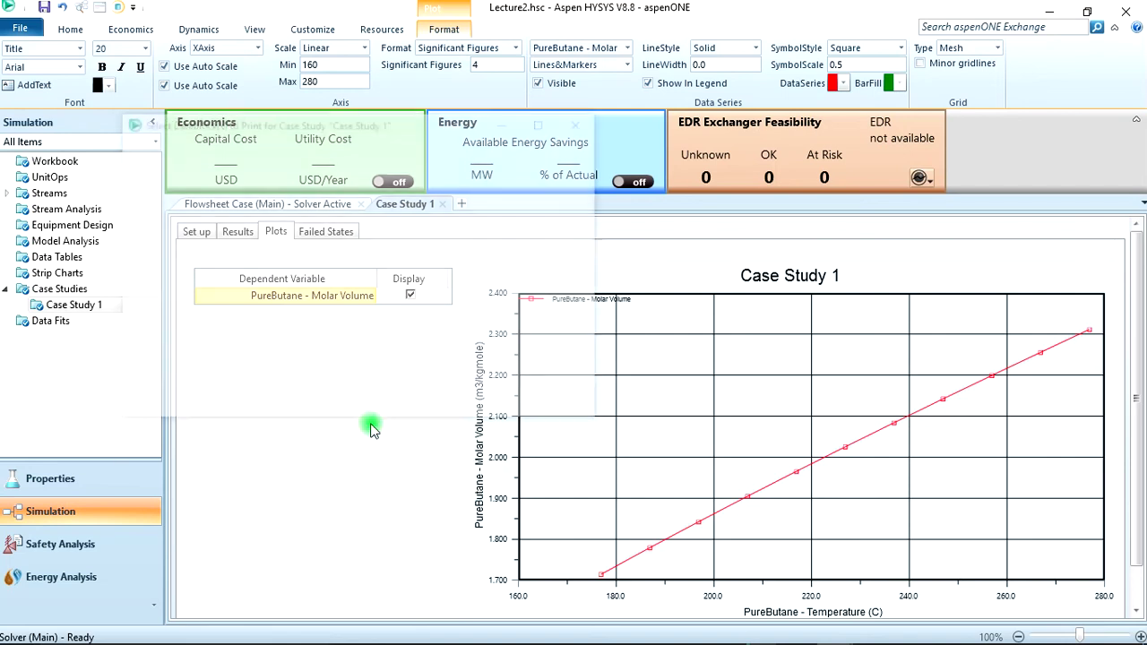
pyautogui.click(526, 164)
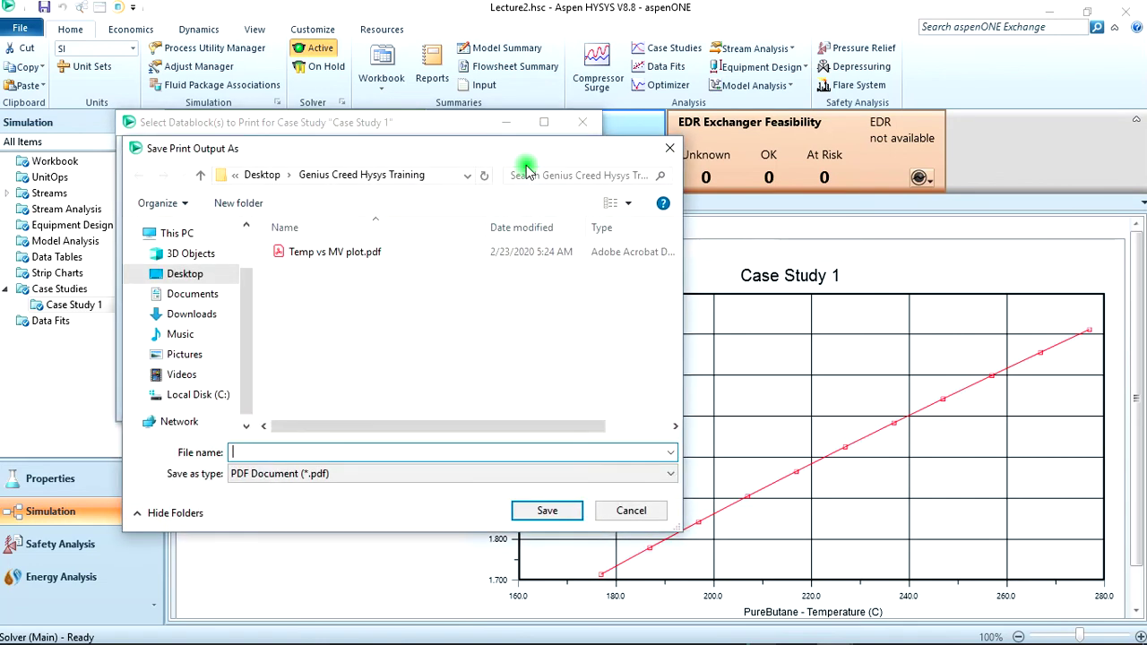
pyautogui.click(304, 447)
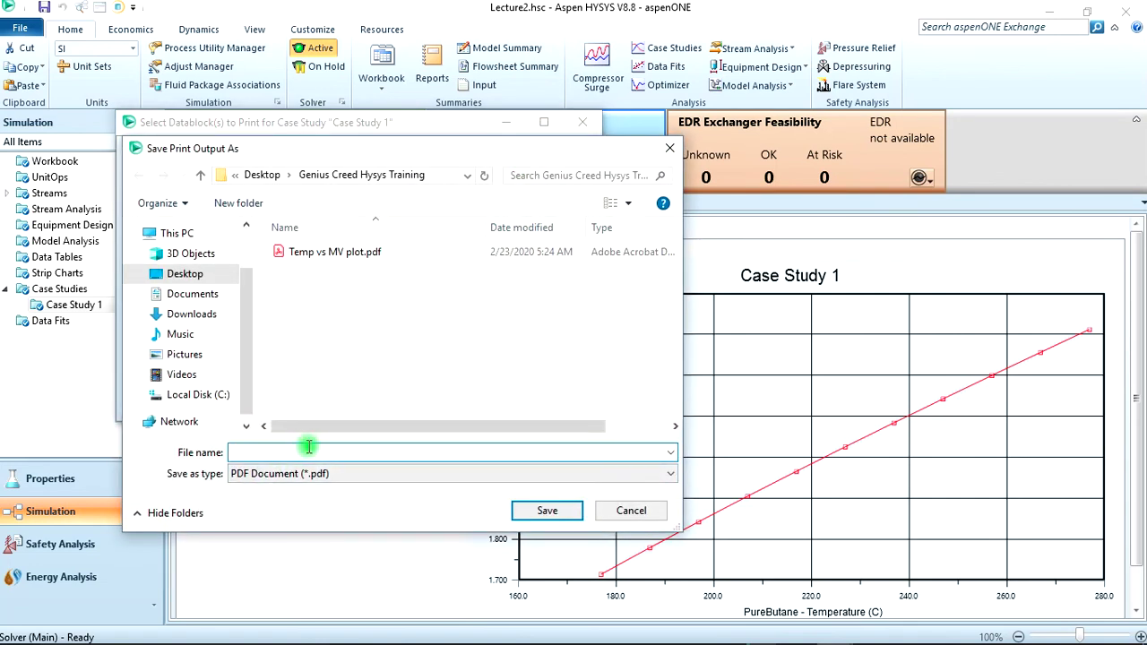
pyautogui.write('T')
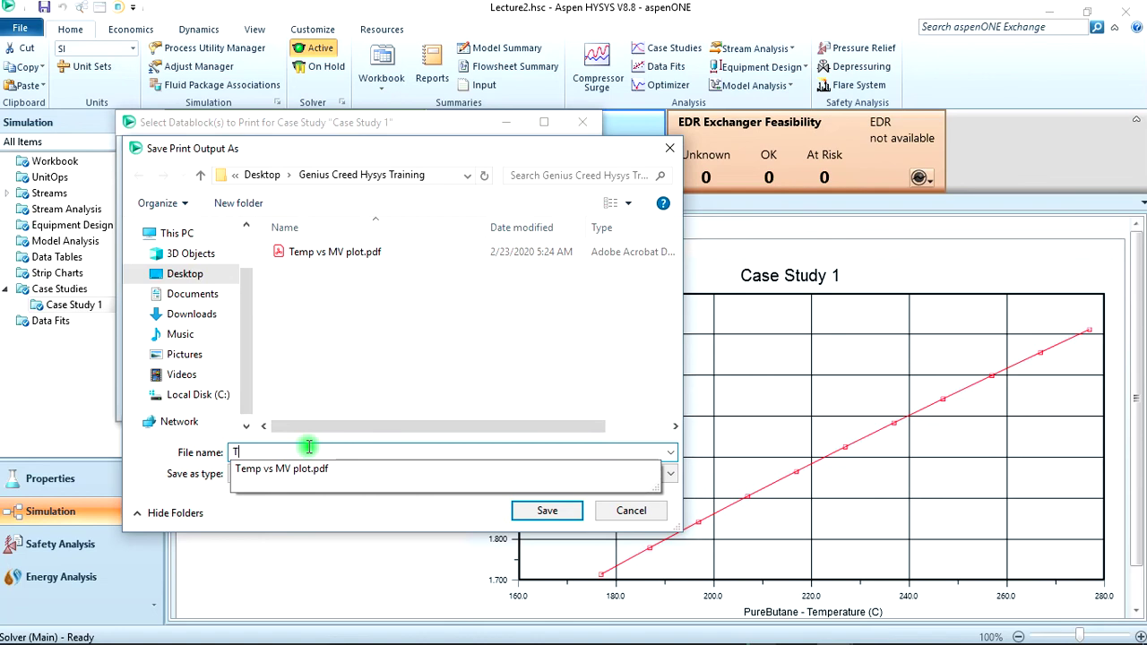
pyautogui.press('Down')
pyautogui.press('BackSpace')
pyautogui.press('BackSpace')
pyautogui.write('of buta')
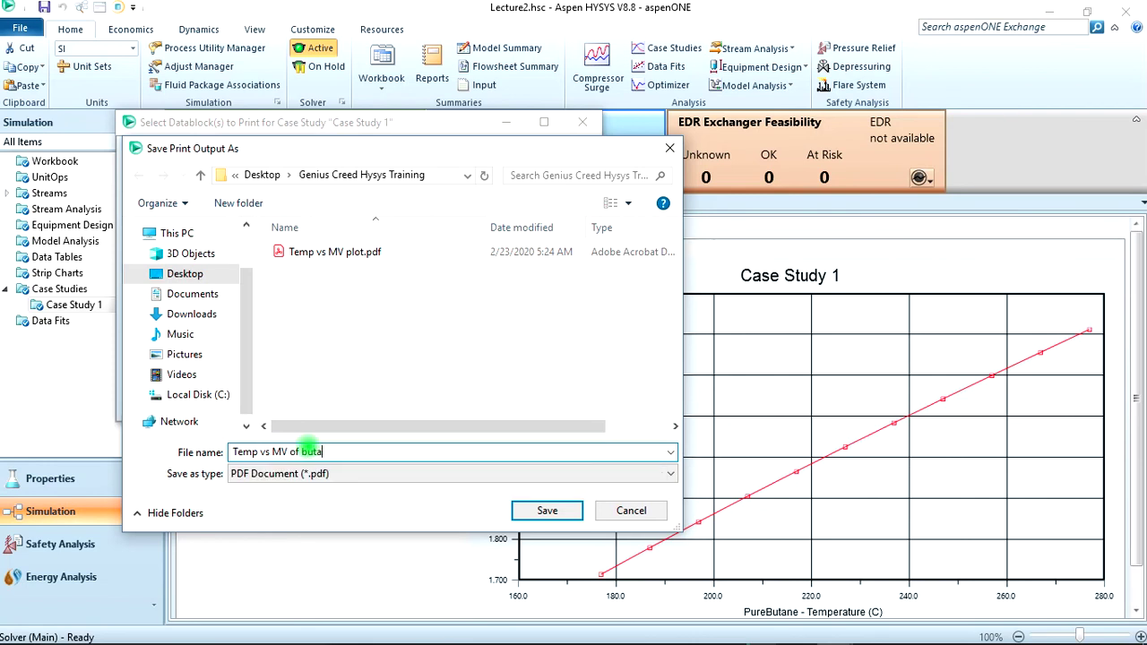
pyautogui.write('ne ca')
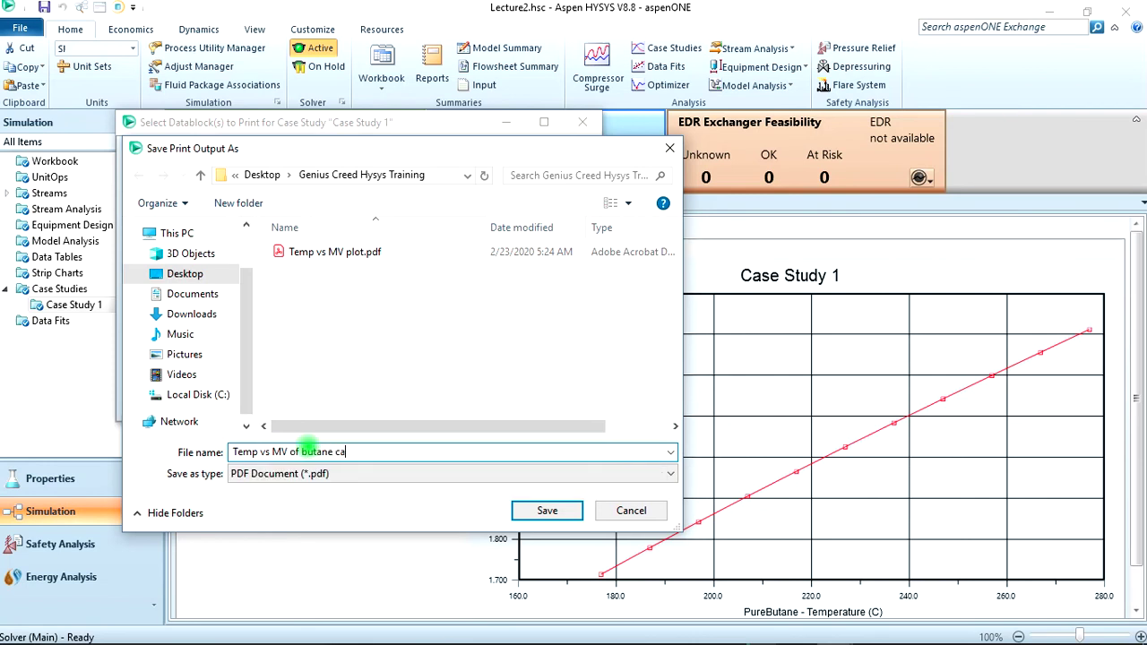
pyautogui.write('se study')
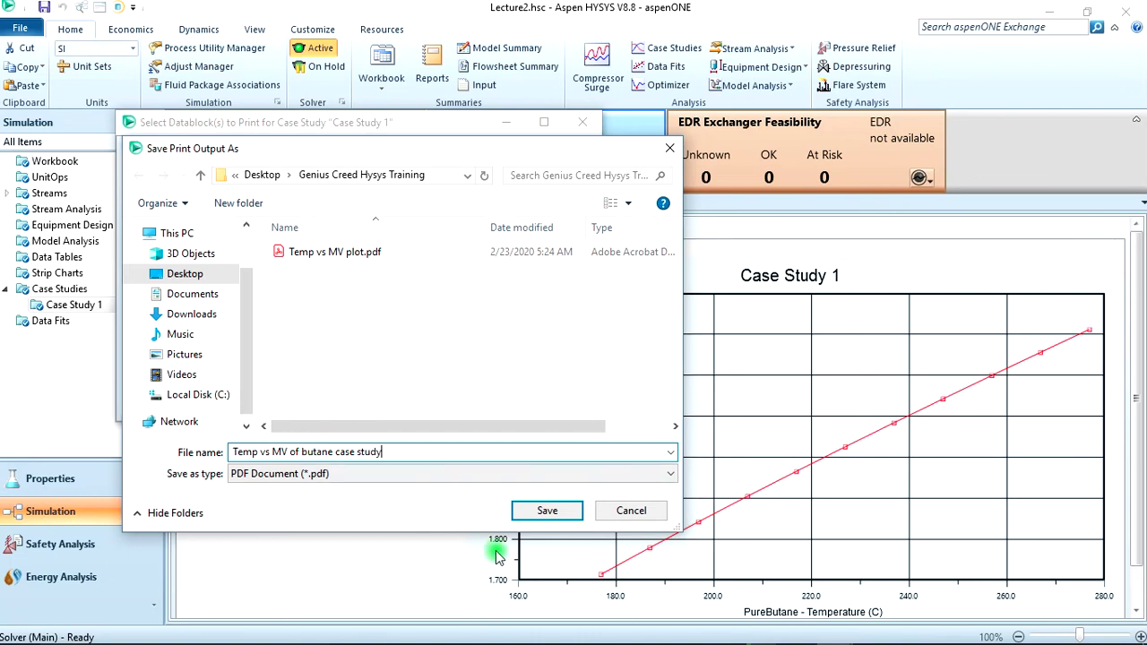
pyautogui.click(543, 522)
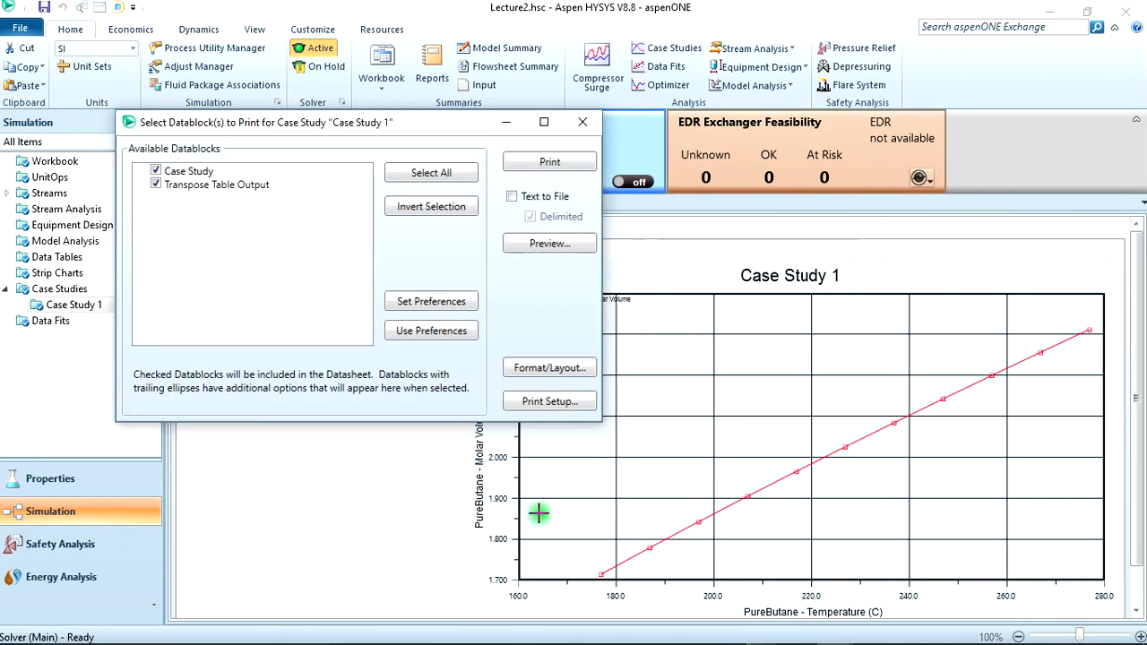
# Close the datablock dialog, review both pages of the exported butane case study PDF, then close Acrobat
pyautogui.click(582, 122)
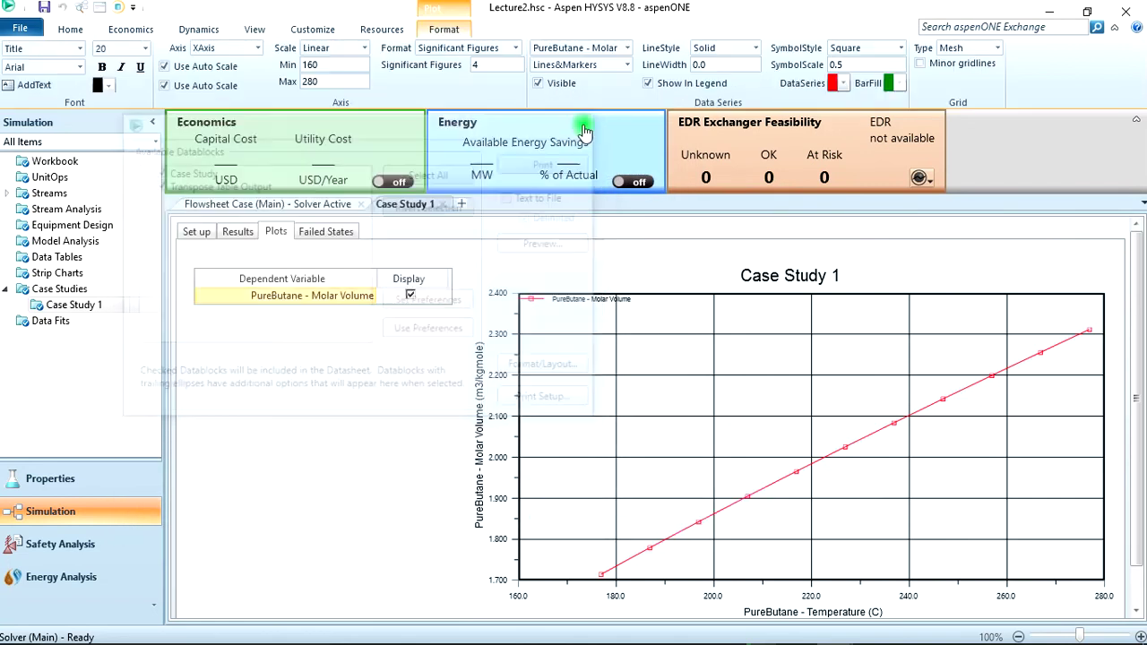
pyautogui.hotkey('alt', 'Tab')
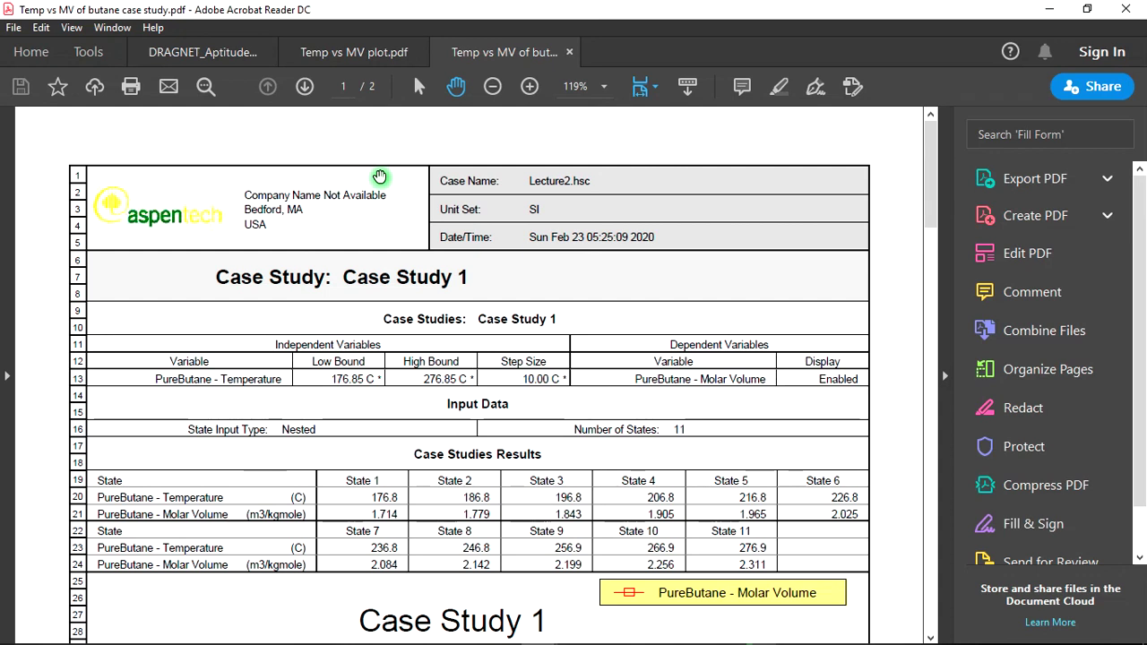
pyautogui.scroll(-2, 380, 176)
pyautogui.scroll(2, 379, 177)
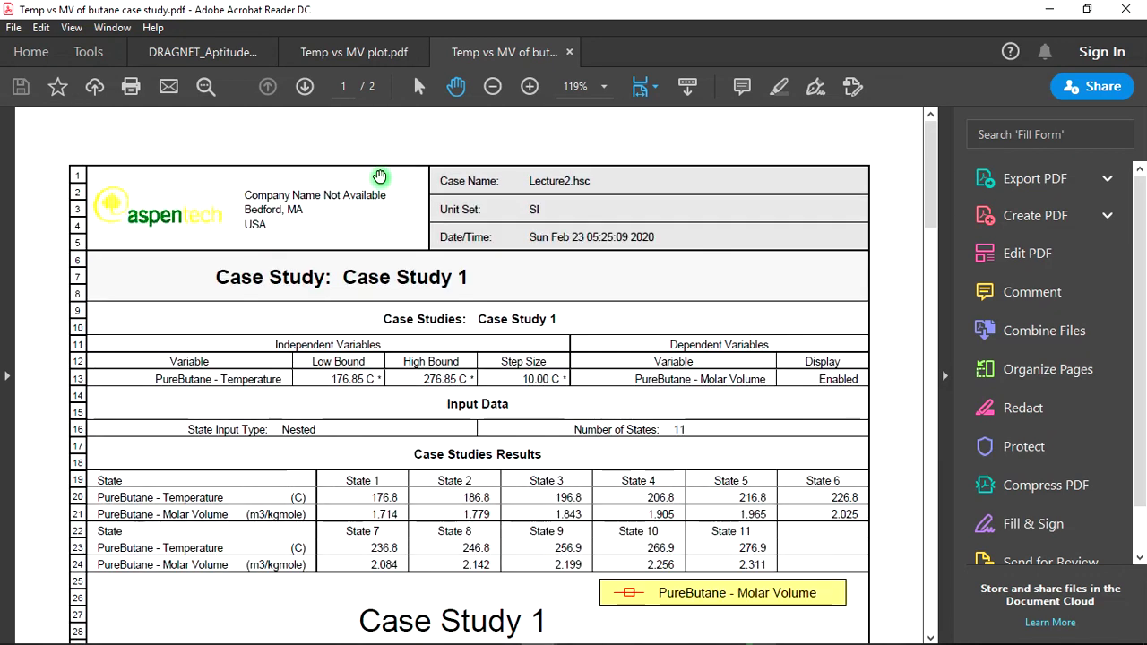
pyautogui.scroll(-5, 379, 176)
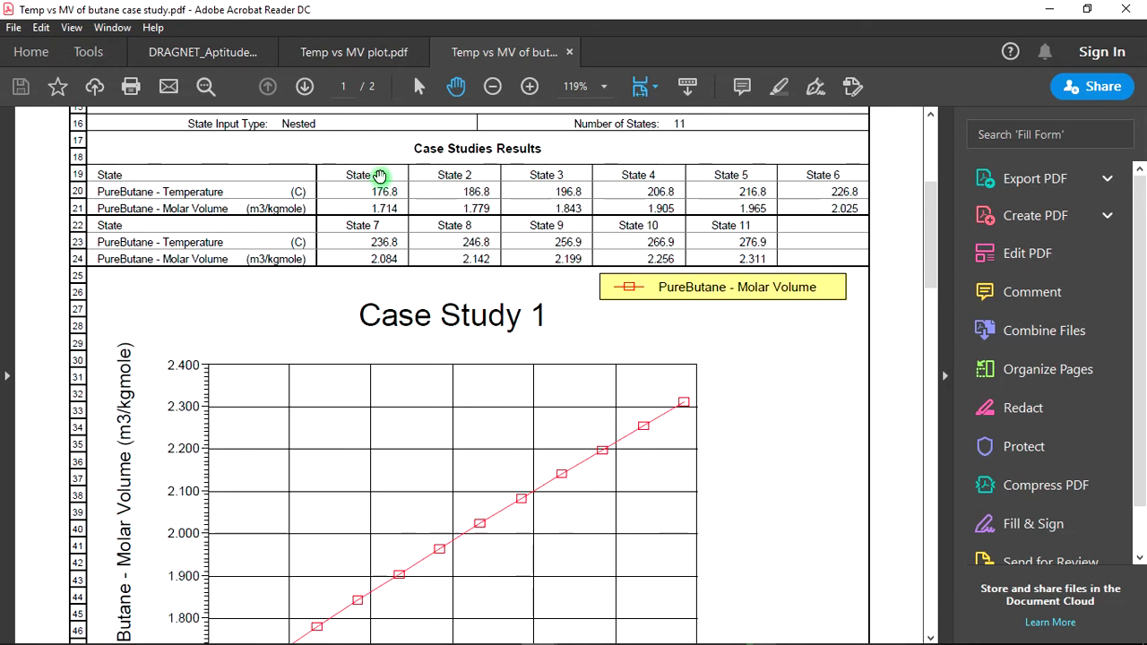
pyautogui.scroll(-5, 380, 176)
pyautogui.scroll(-9, 380, 177)
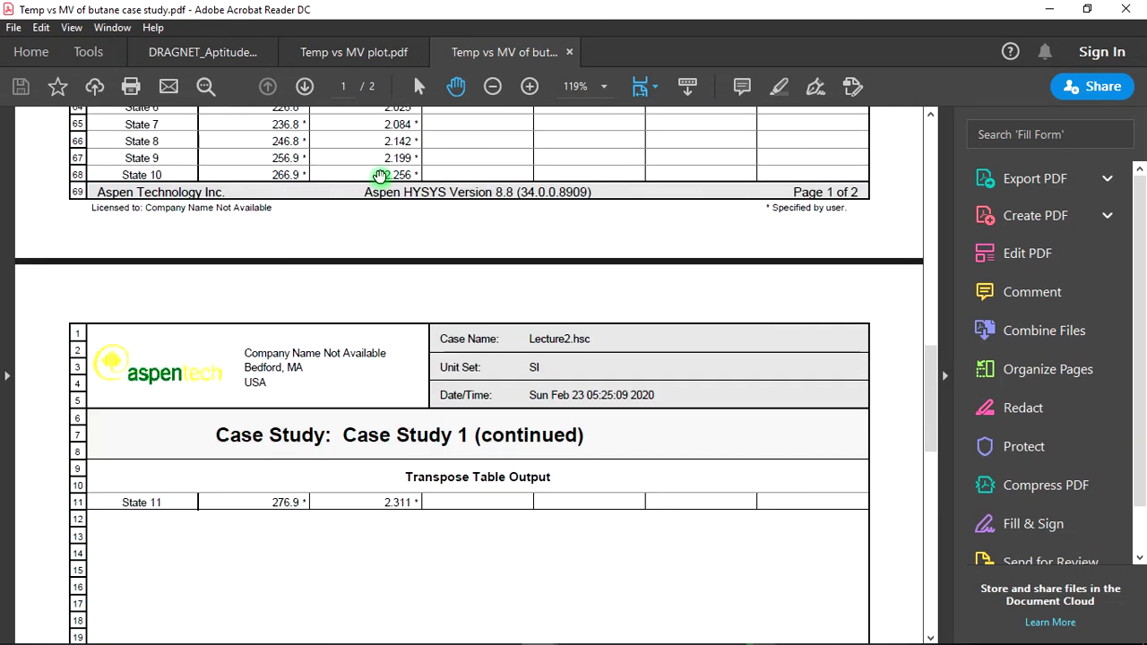
pyautogui.scroll(10, 379, 177)
pyautogui.scroll(6, 380, 177)
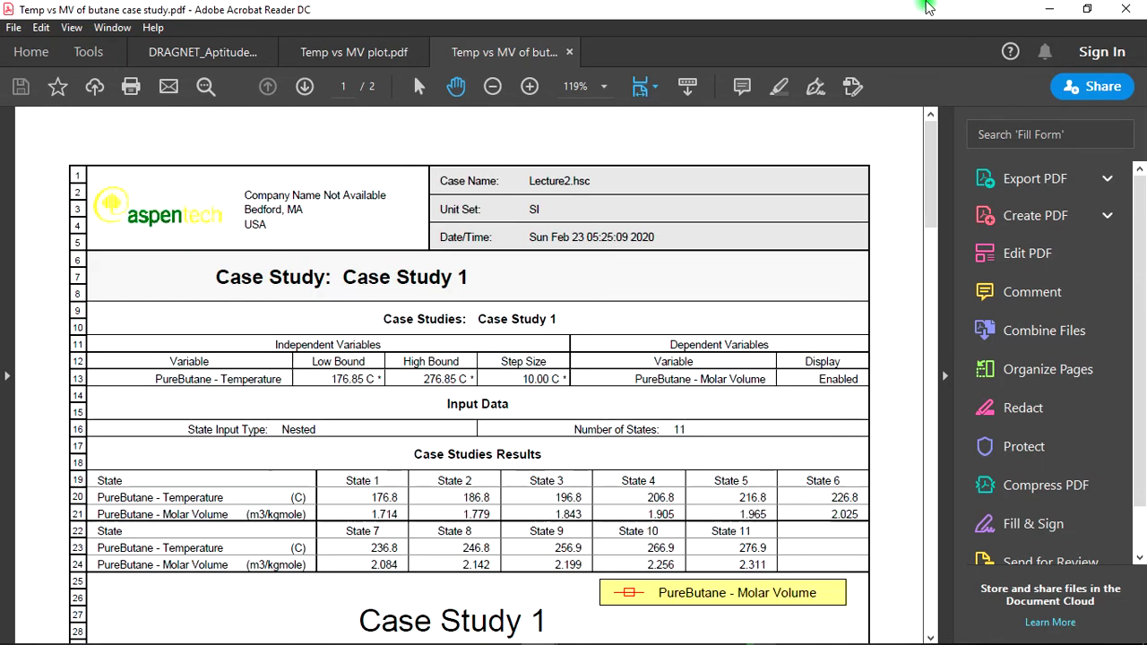
pyautogui.click(1060, 7)
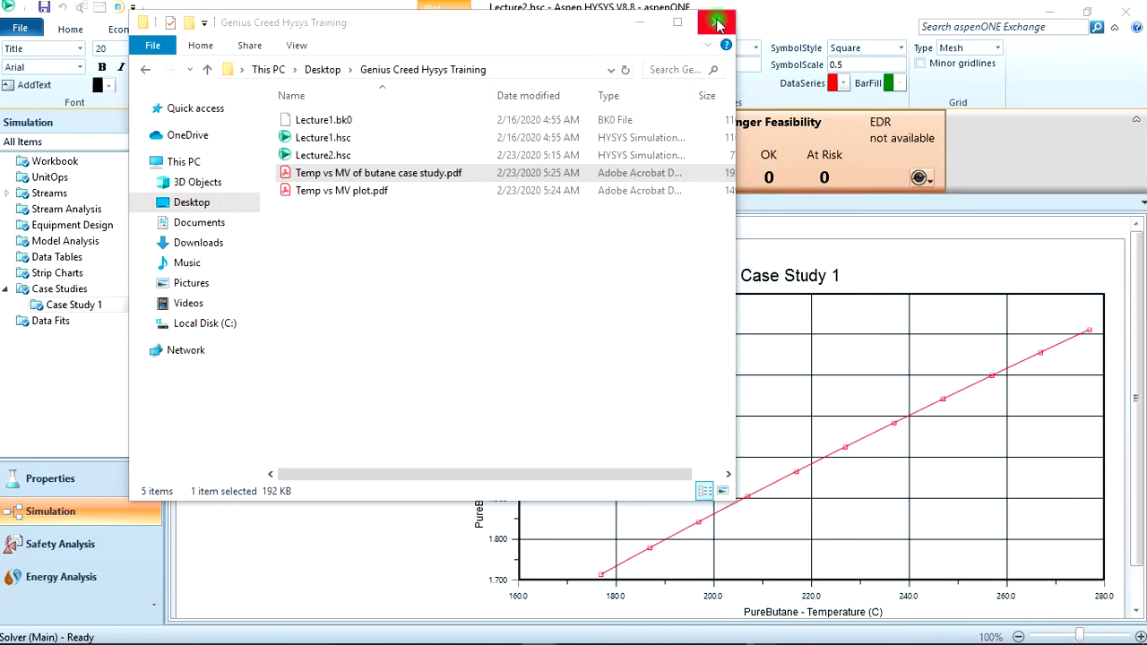
# Change the plot markers from diamonds to crosses, then return to the main PureButane flowsheet
pyautogui.click(649, 25)
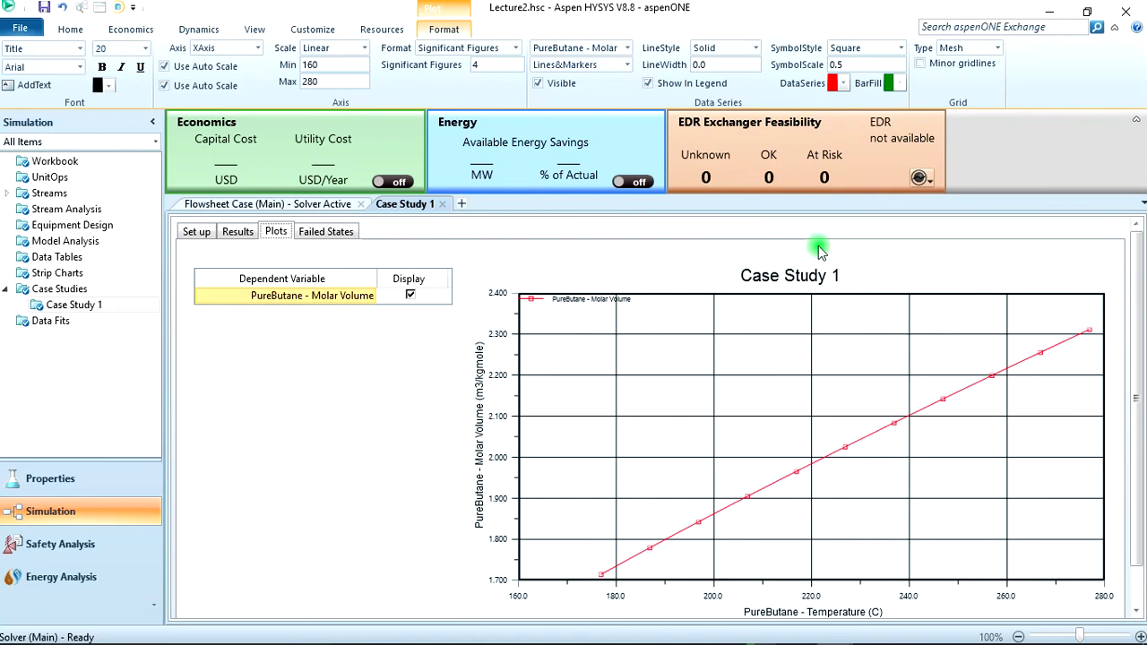
pyautogui.click(897, 50)
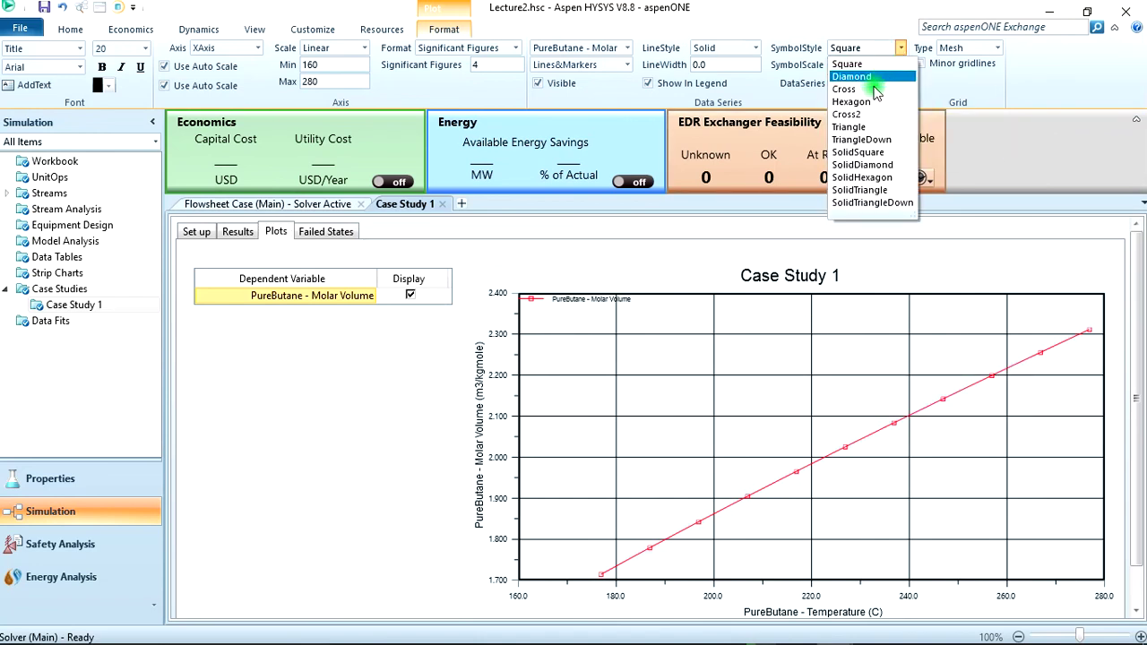
pyautogui.click(869, 78)
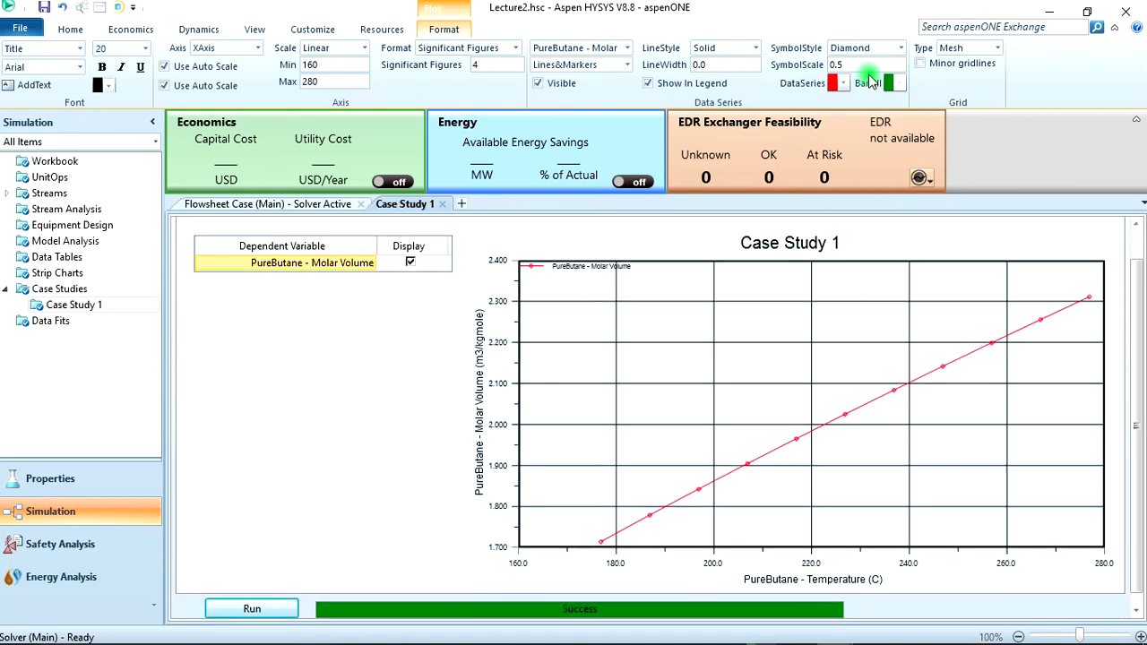
pyautogui.click(899, 49)
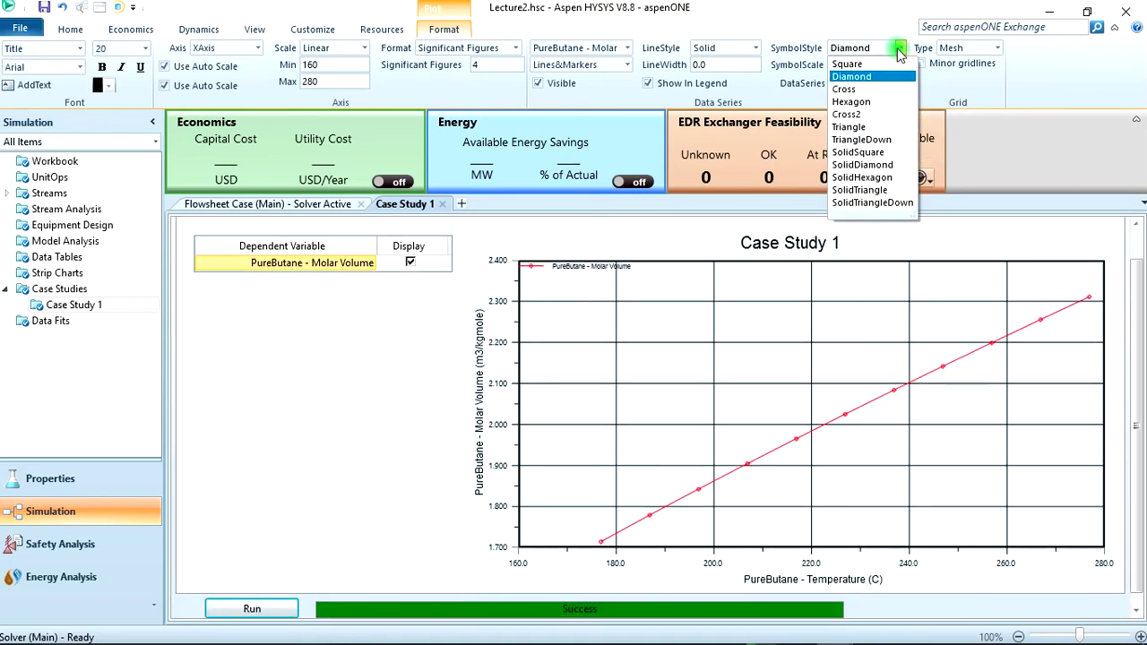
pyautogui.click(847, 90)
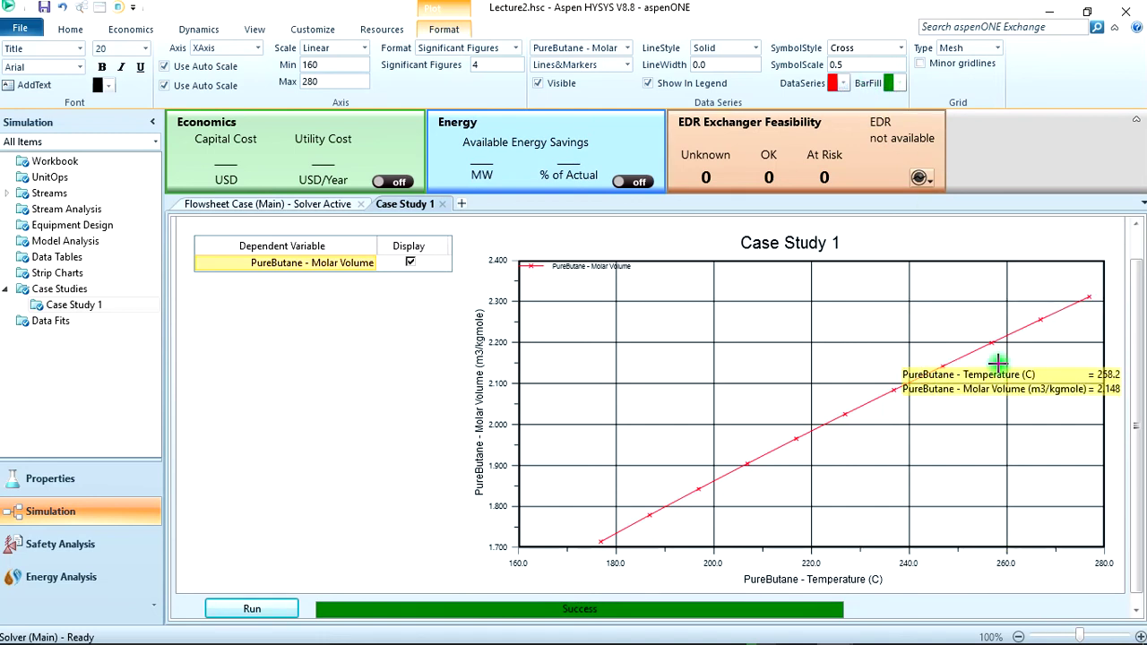
pyautogui.click(331, 206)
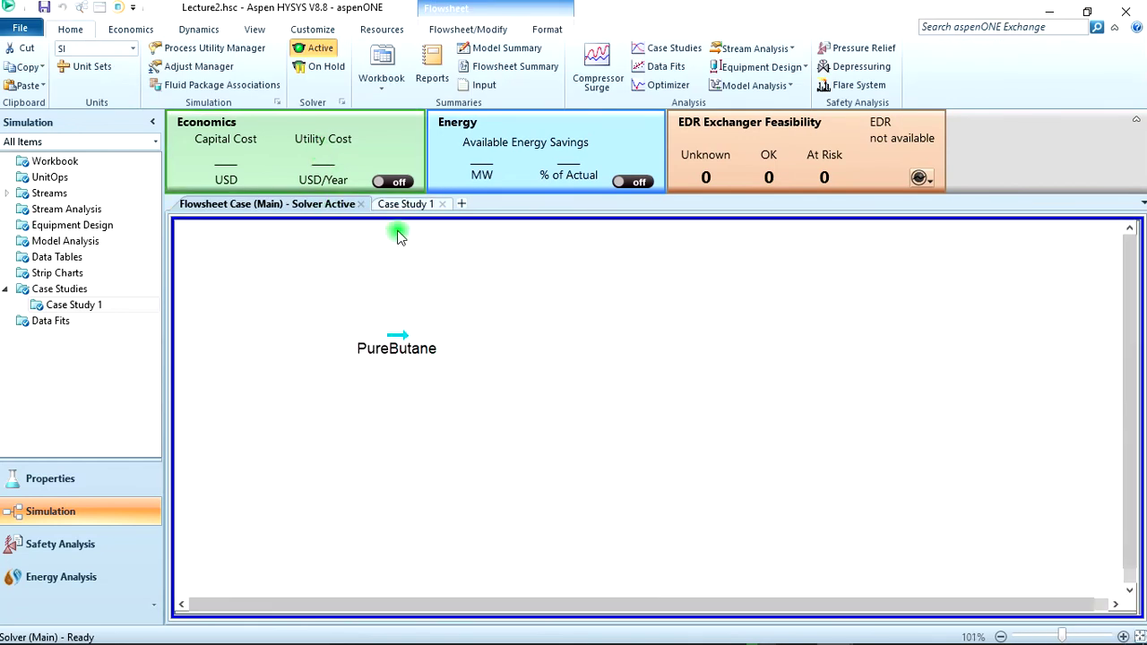
# Put the solver On Hold, reactivate it, and return to the Case Study 1 plot
pyautogui.click(313, 66)
pyautogui.click(314, 54)
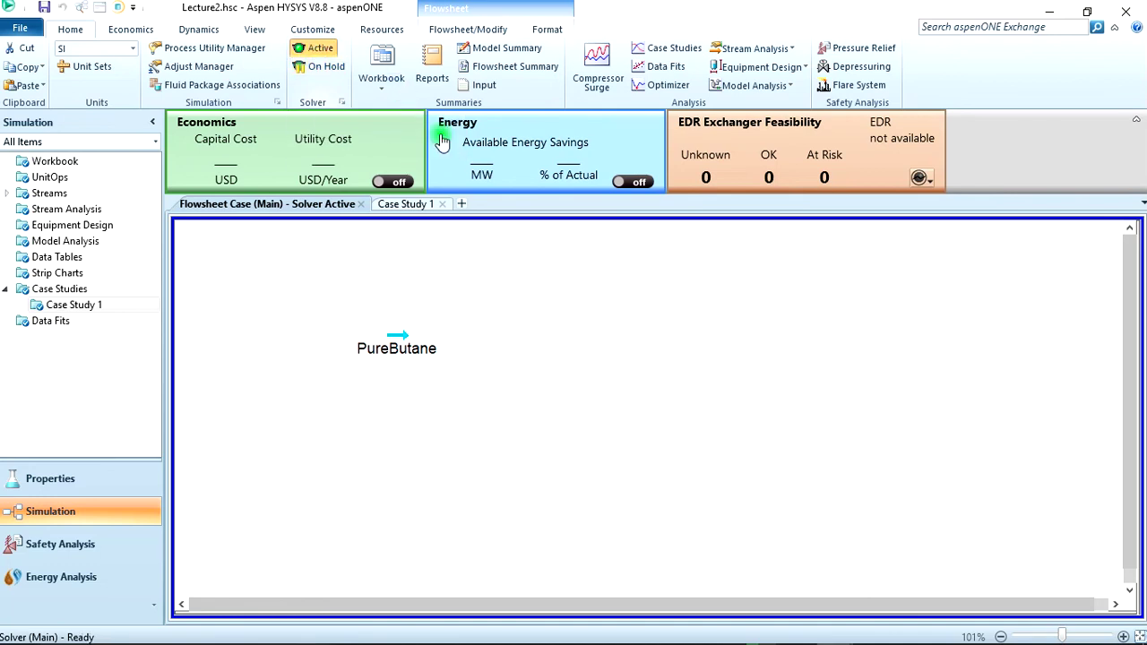
pyautogui.click(414, 204)
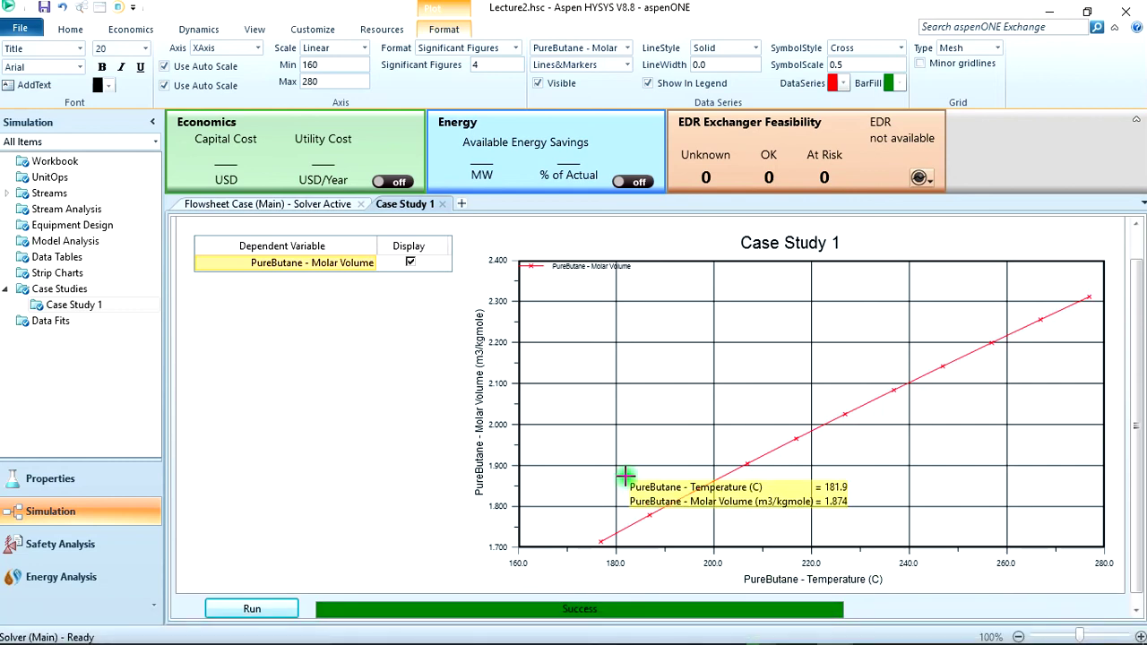
# Switch to the PowerPoint slide show and advance to the final slide 10
pyautogui.hotkey('alt', 'Tab')
pyautogui.hotkey('alt', 'Tab')
pyautogui.hotkey('alt', 'Tab')
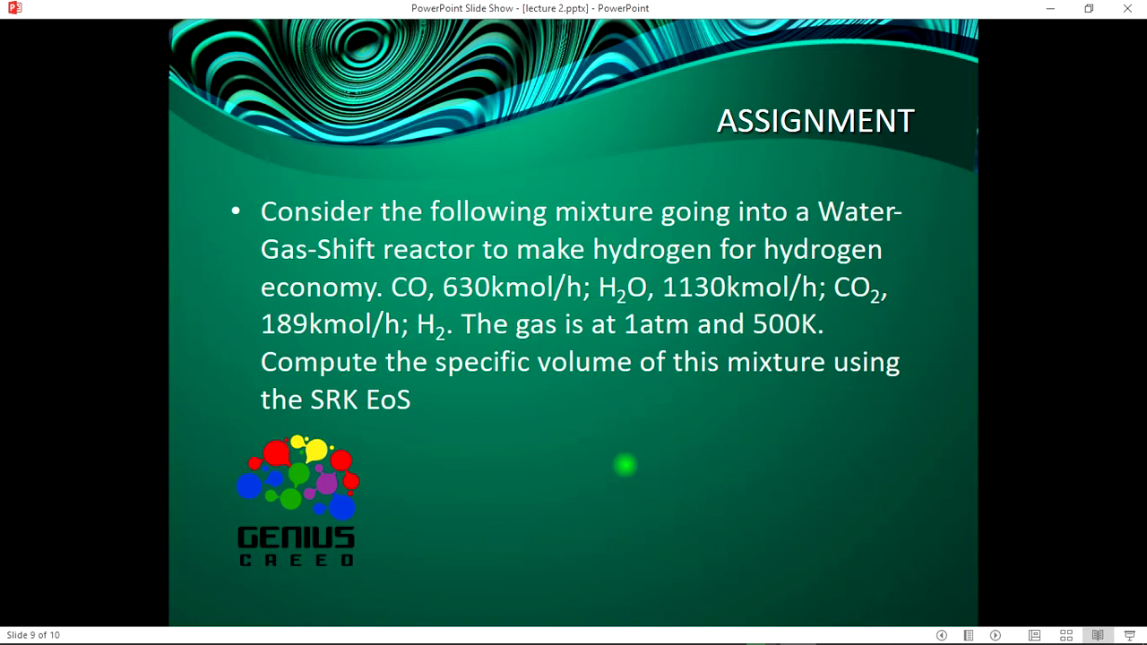
pyautogui.press('Right')
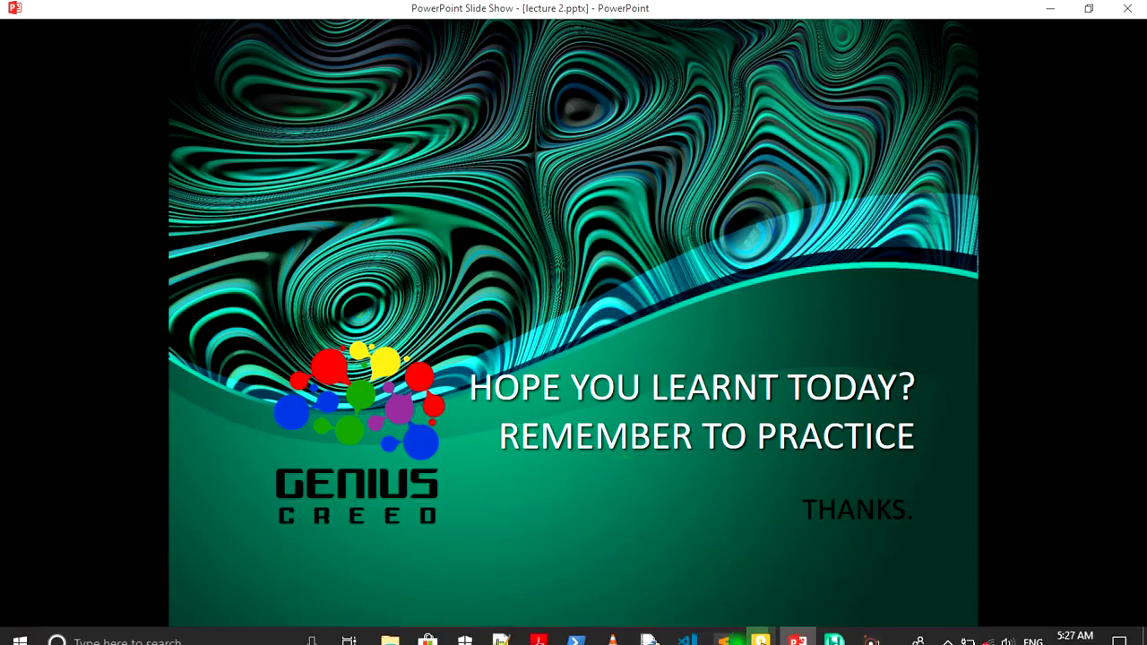
# Click on the closing 'Hope you learnt today? Remember to practice' slide
pyautogui.click(615, 614)
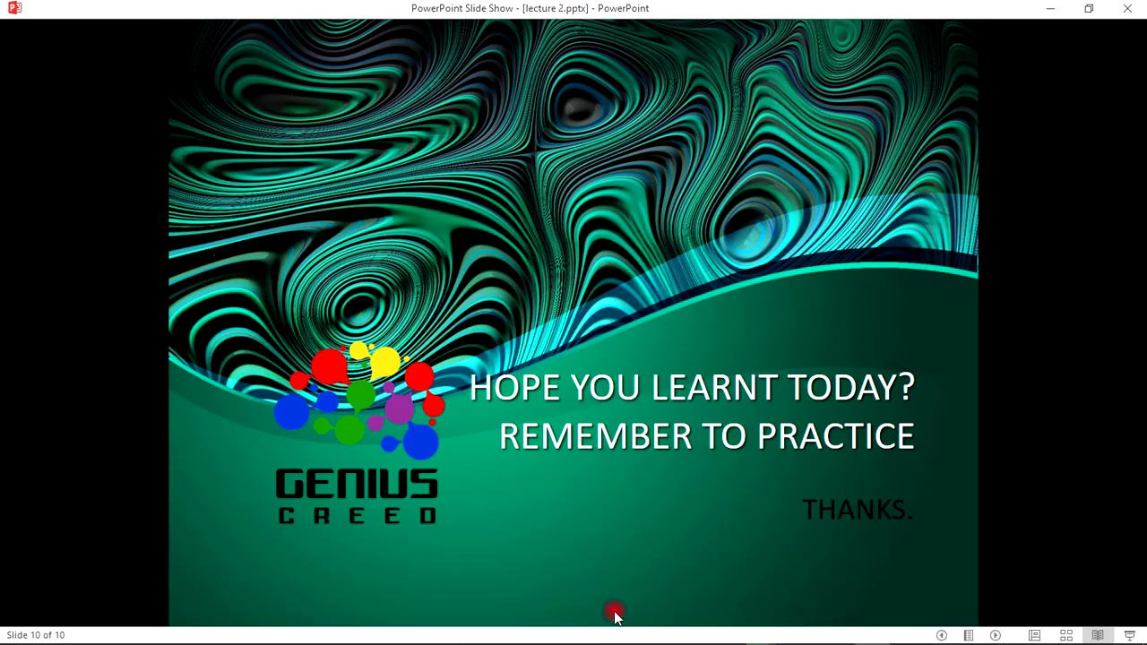